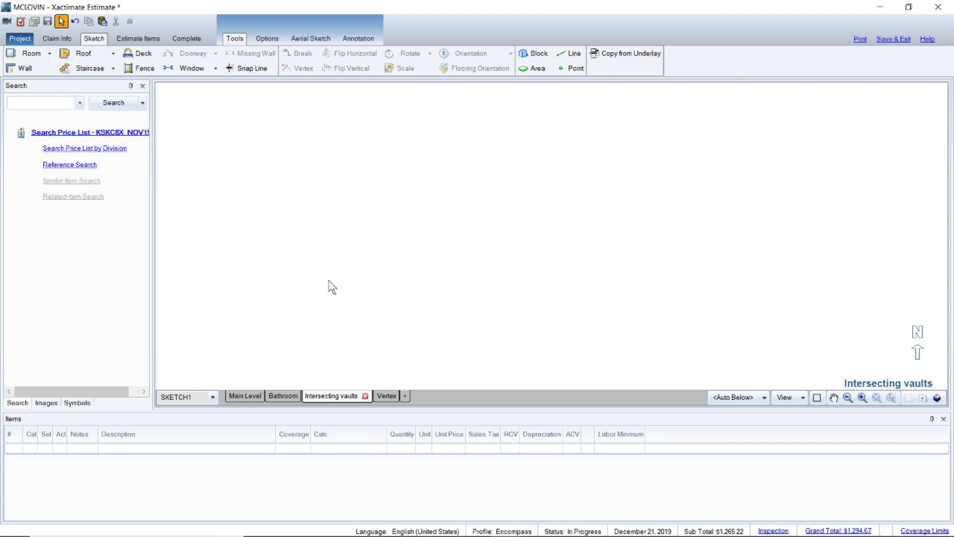
Step: Place a new 12' by 12' room on the Intersecting vaults level
{"action": "key", "text": "r"}
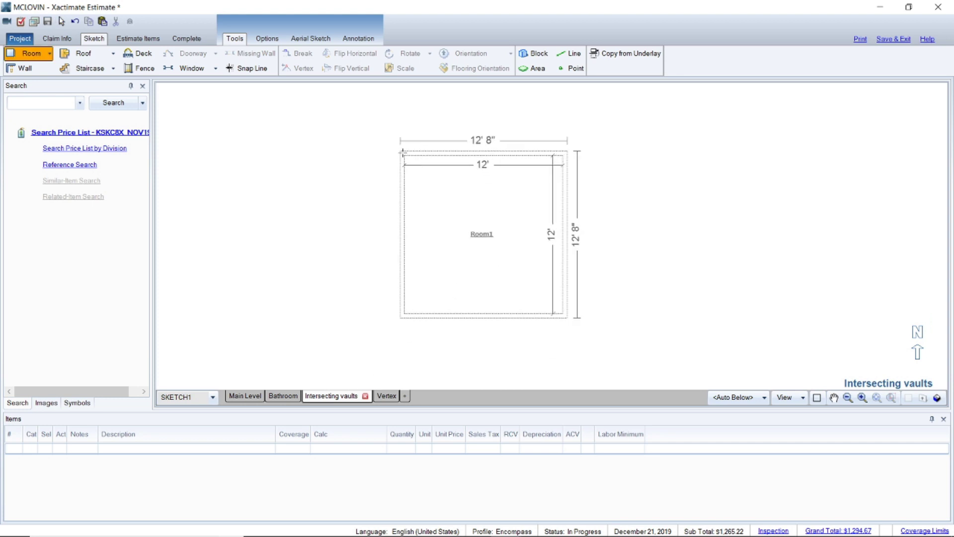
{"action": "left_click", "coordinate": [402, 152]}
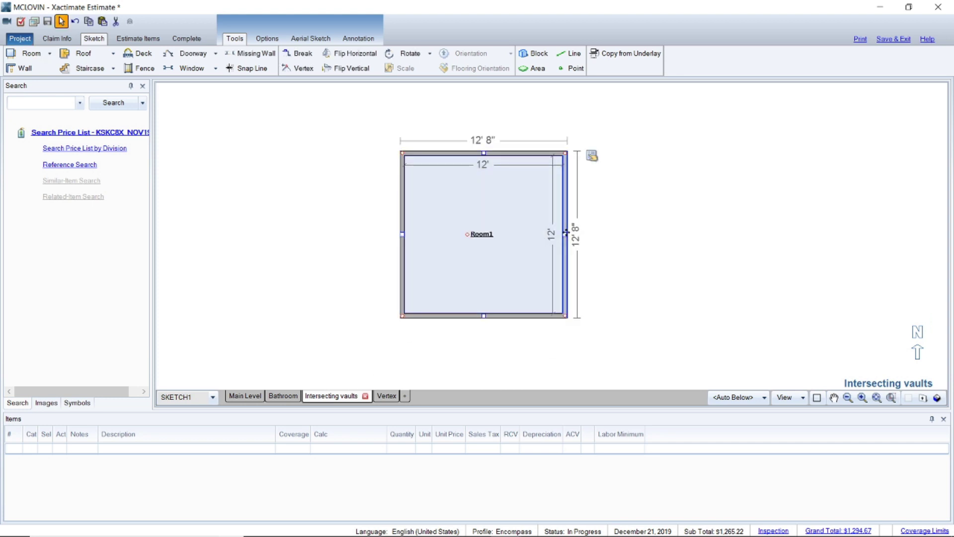
{"action": "left_click", "coordinate": [625, 237]}
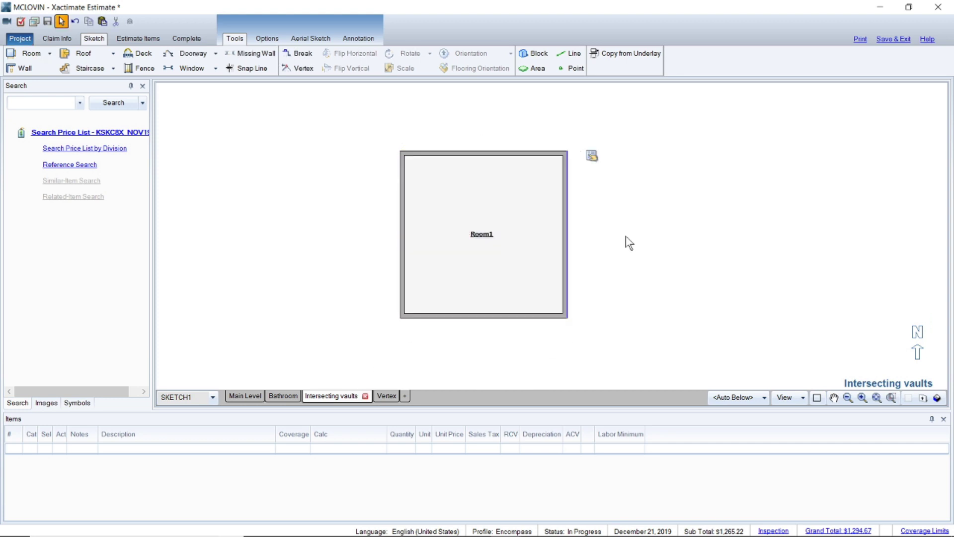
{"action": "left_click", "coordinate": [552, 239]}
{"action": "double_click", "coordinate": [512, 248]}
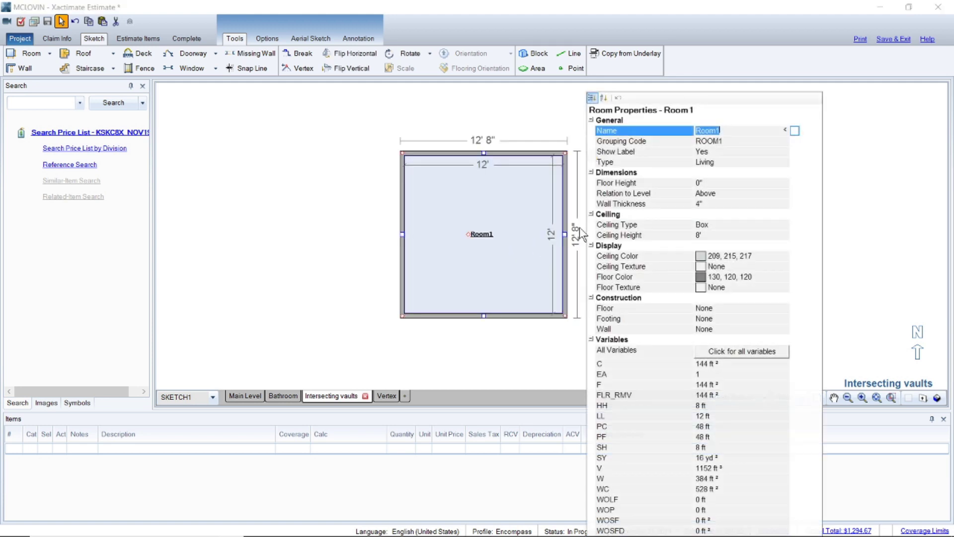
Step: Move the room's east wall outward and set the inside width to 21.67 feet
{"action": "left_click_drag", "start_coordinate": [565, 232], "coordinate": [631, 237]}
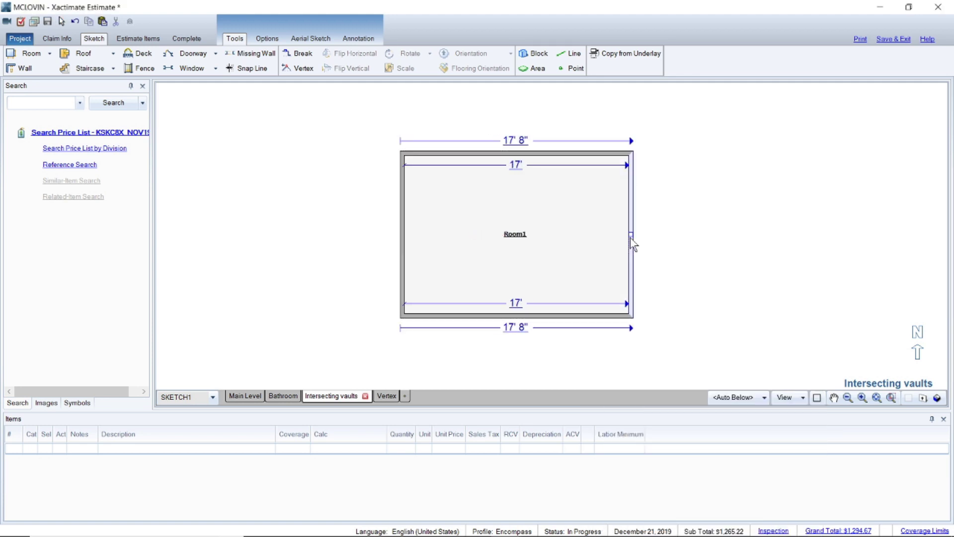
{"action": "left_click", "coordinate": [521, 305]}
{"action": "type", "text": "21.67"}
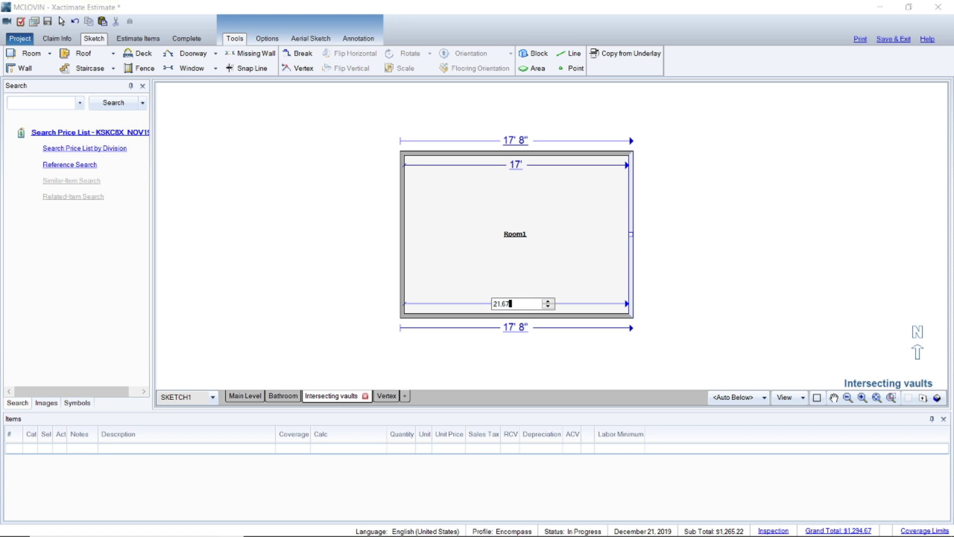
{"action": "key", "text": "Return"}
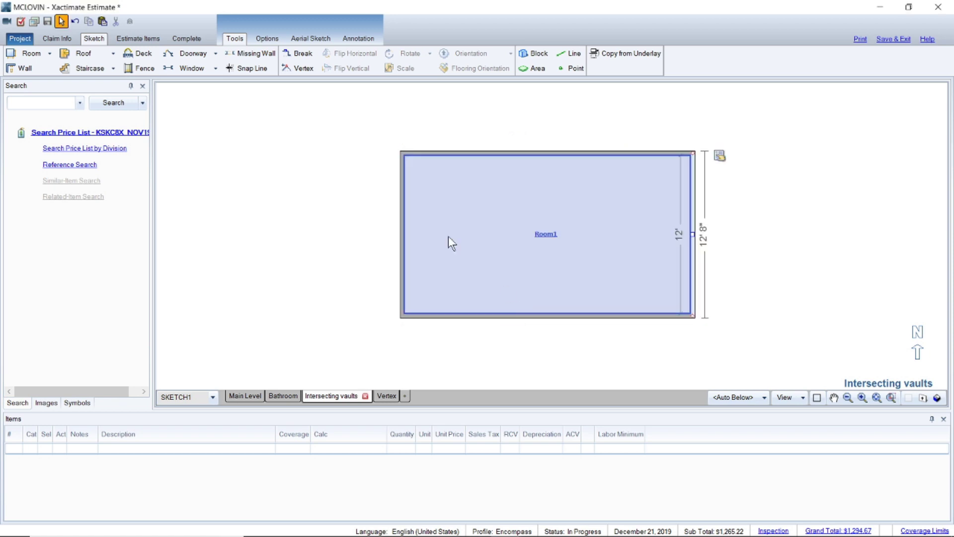
Step: Move the room's south wall inward and set the inside depth to 10 feet
{"action": "left_click_drag", "start_coordinate": [352, 243], "coordinate": [452, 235]}
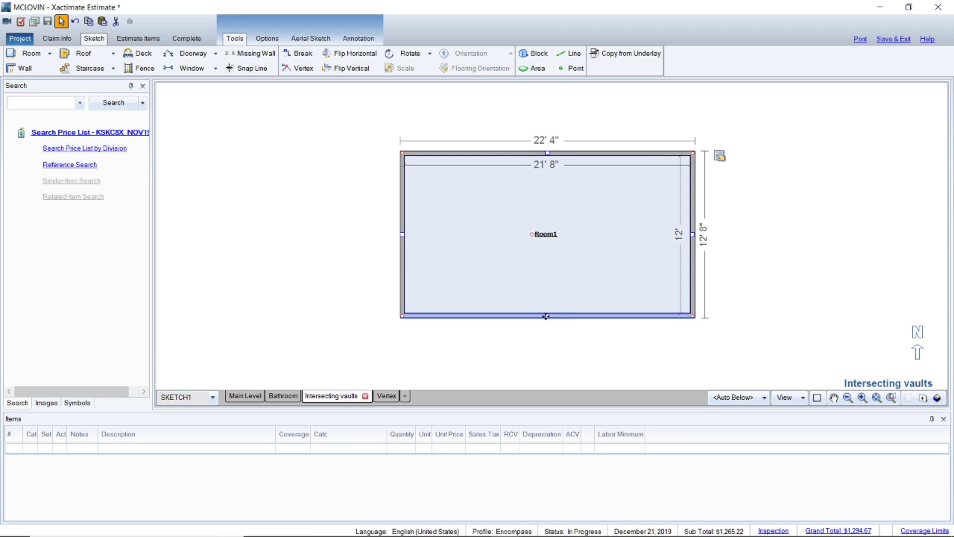
{"action": "left_click", "coordinate": [547, 305]}
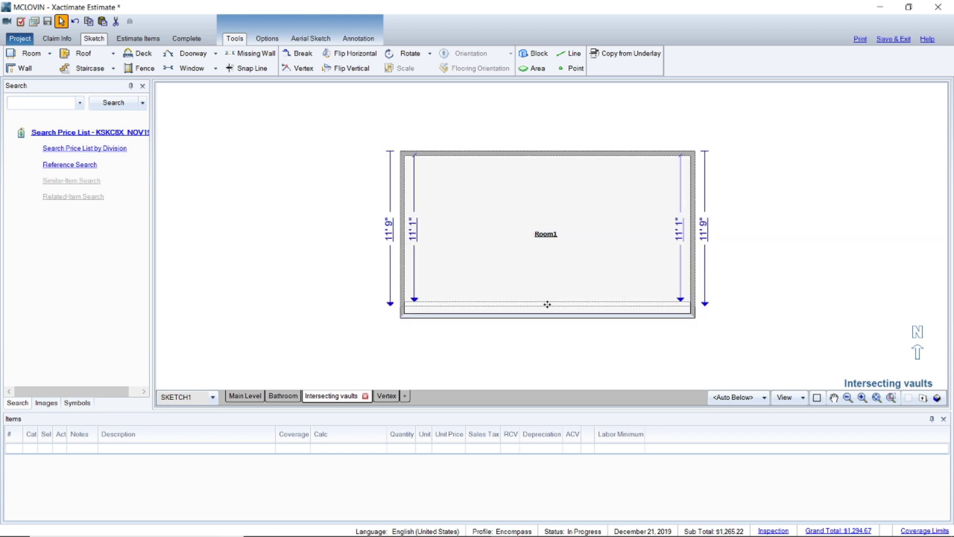
{"action": "left_click", "coordinate": [411, 235]}
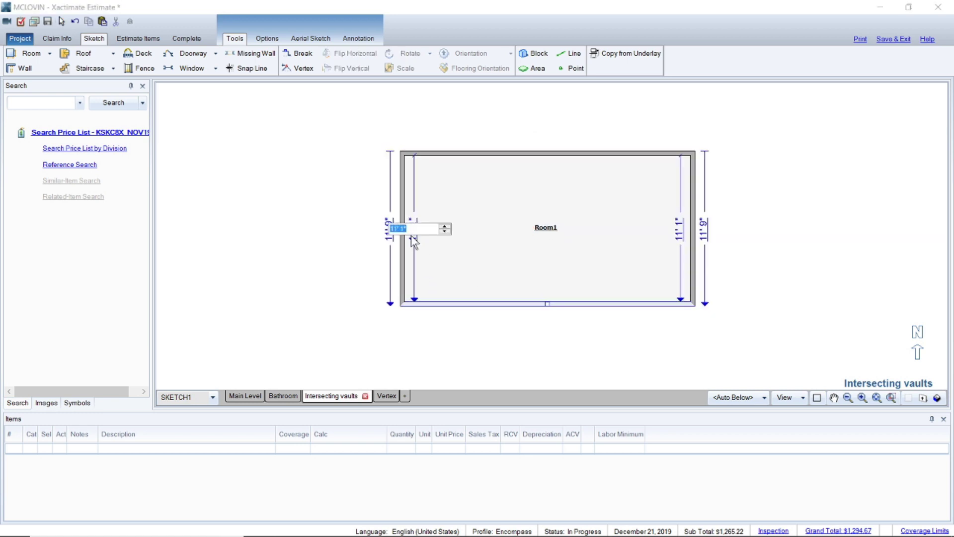
{"action": "type", "text": "10"}
{"action": "key", "text": "Return"}
{"action": "left_click", "coordinate": [292, 268]}
Step: Set the room's ceiling type to Sloped and its tall wall height to 13.2 feet
{"action": "left_click", "coordinate": [463, 232]}
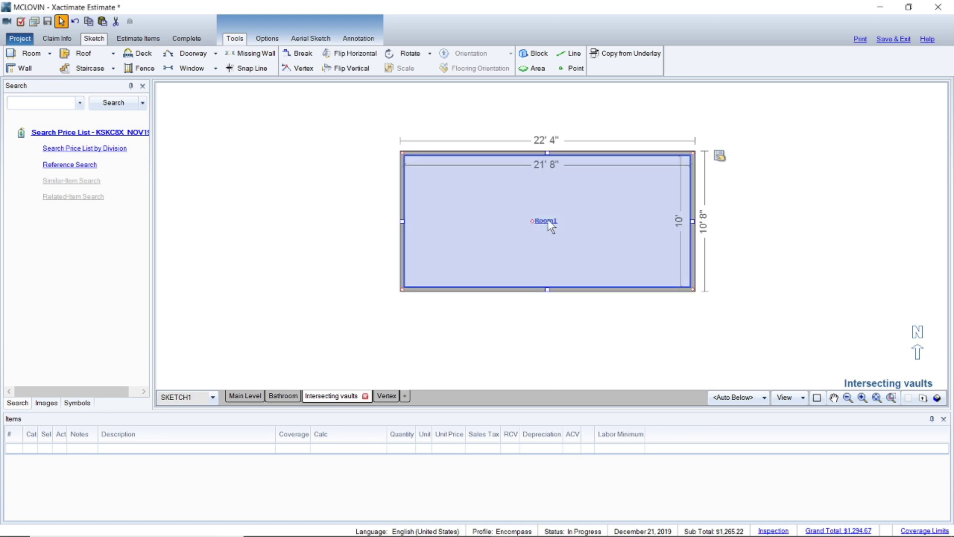
{"action": "left_click", "coordinate": [720, 156]}
{"action": "left_click", "coordinate": [755, 167]}
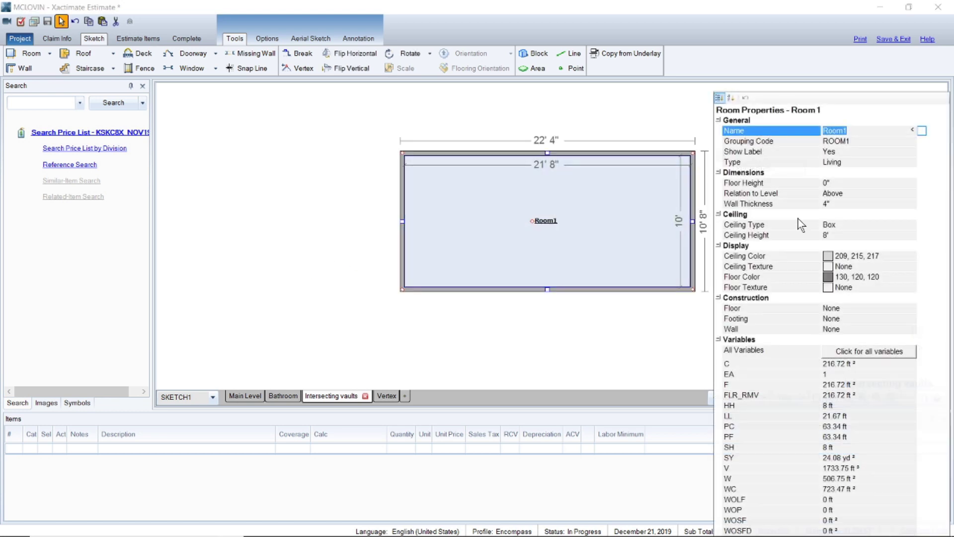
{"action": "left_click", "coordinate": [838, 226]}
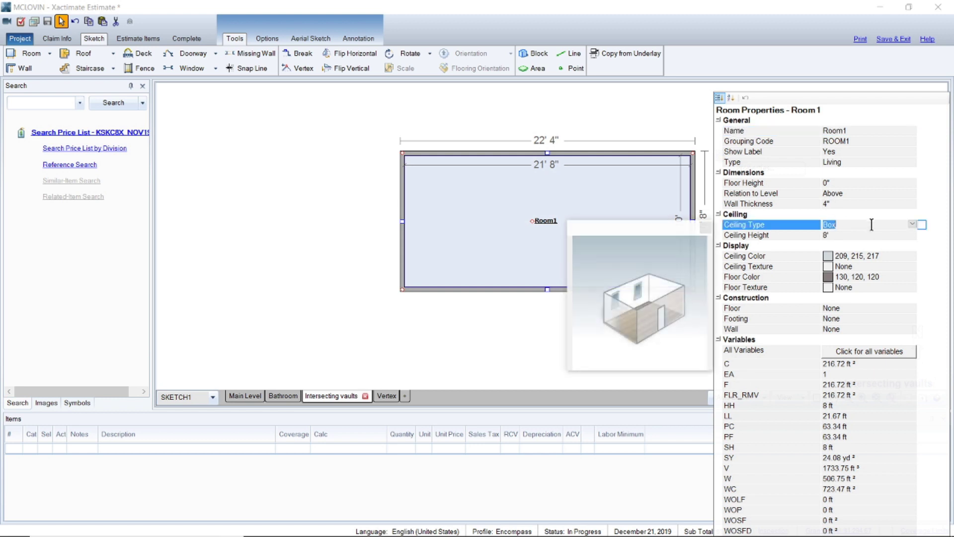
{"action": "left_click", "coordinate": [912, 224]}
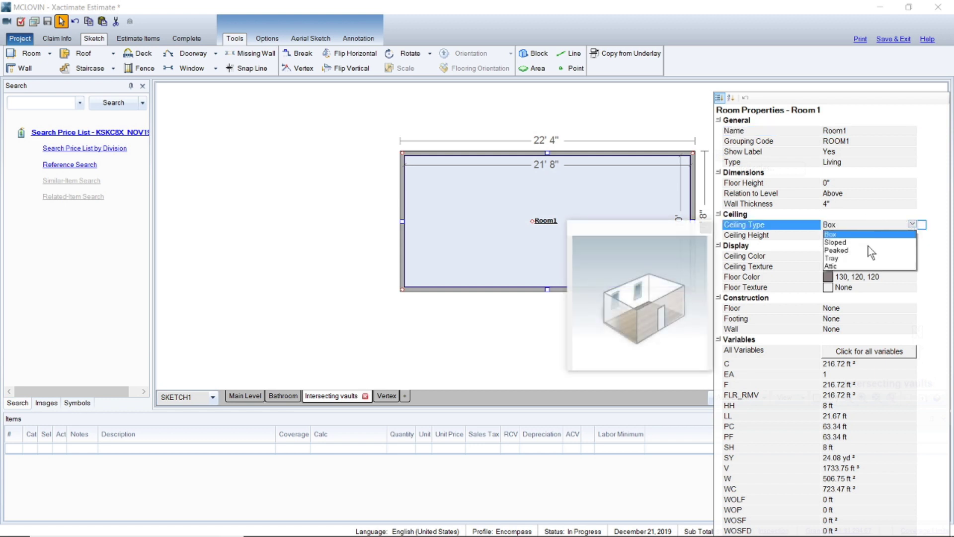
{"action": "left_click", "coordinate": [867, 242]}
{"action": "left_click", "coordinate": [846, 236]}
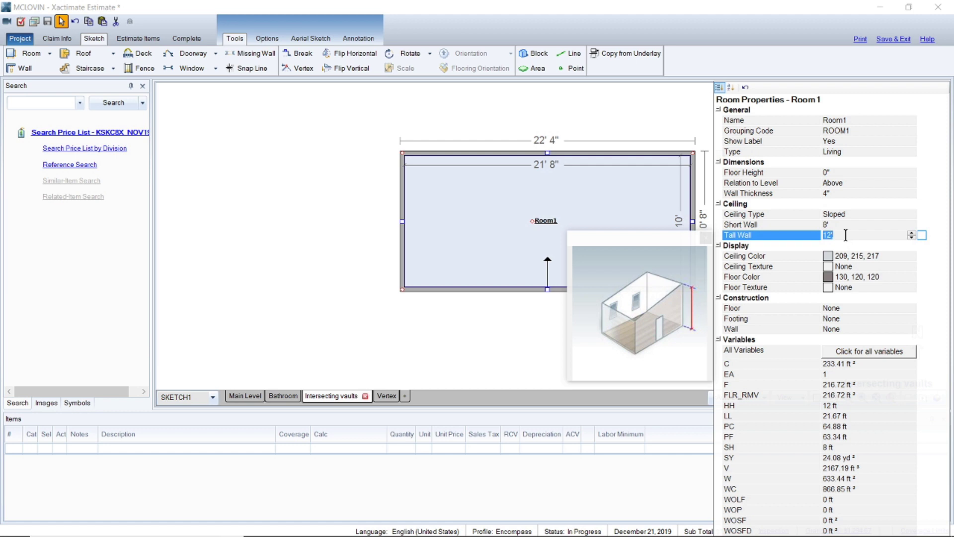
{"action": "type", "text": "13.2"}
{"action": "key", "text": "Return"}
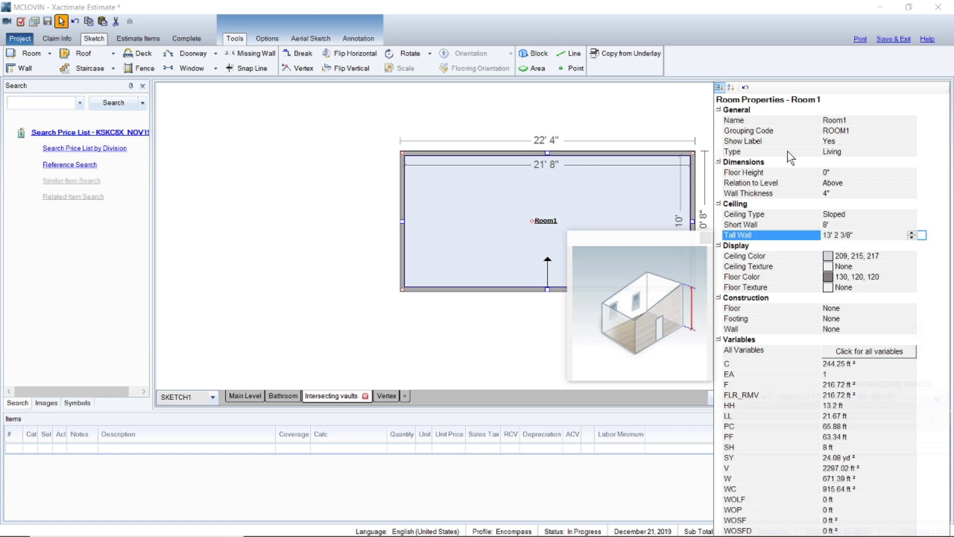
Step: Rename the sloped-ceiling room as Living Room and close its properties
{"action": "left_click", "coordinate": [832, 121]}
{"action": "type", "text": "Living"}
{"action": "key", "text": "Return"}
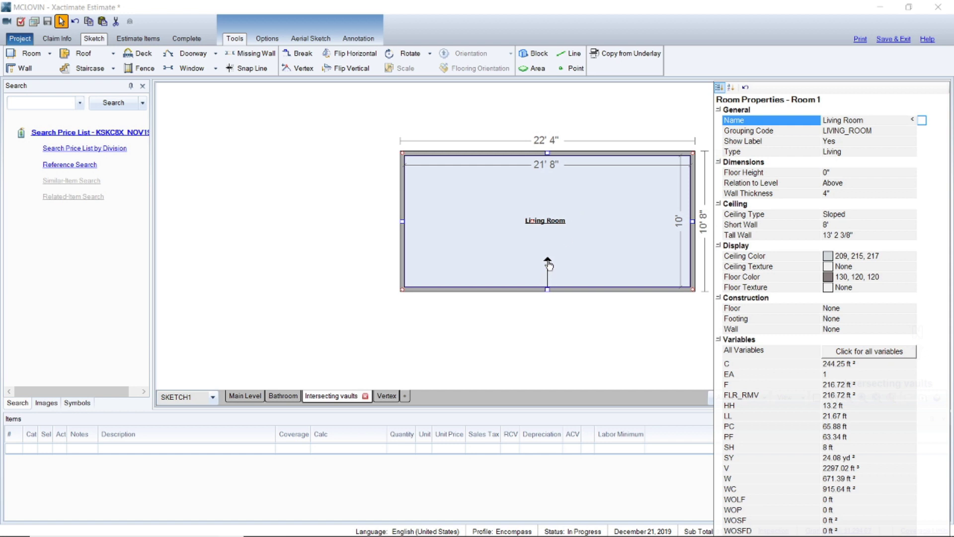
{"action": "left_click", "coordinate": [552, 314]}
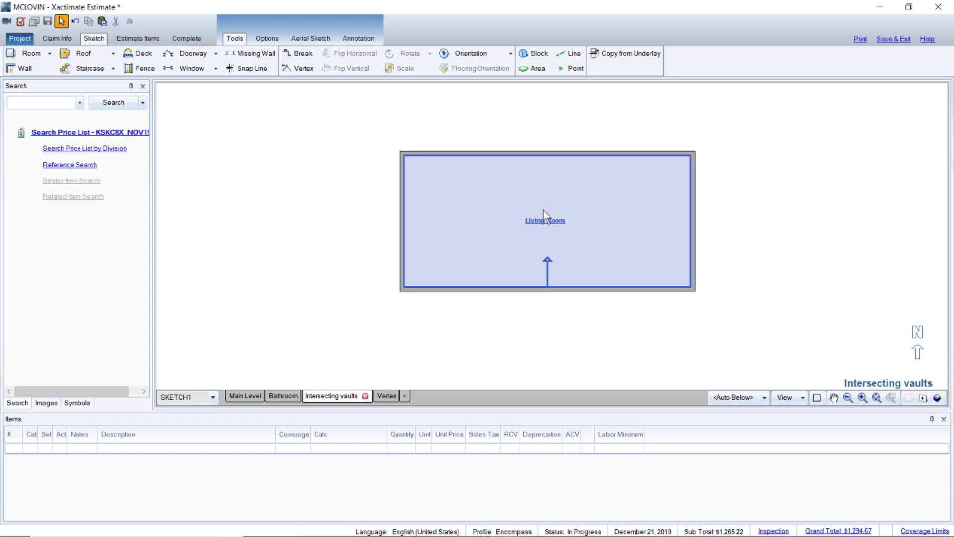
Step: Rotate the Living Room's ceiling slope 180 degrees so its arrow points south from the north wall
{"action": "left_click", "coordinate": [530, 235]}
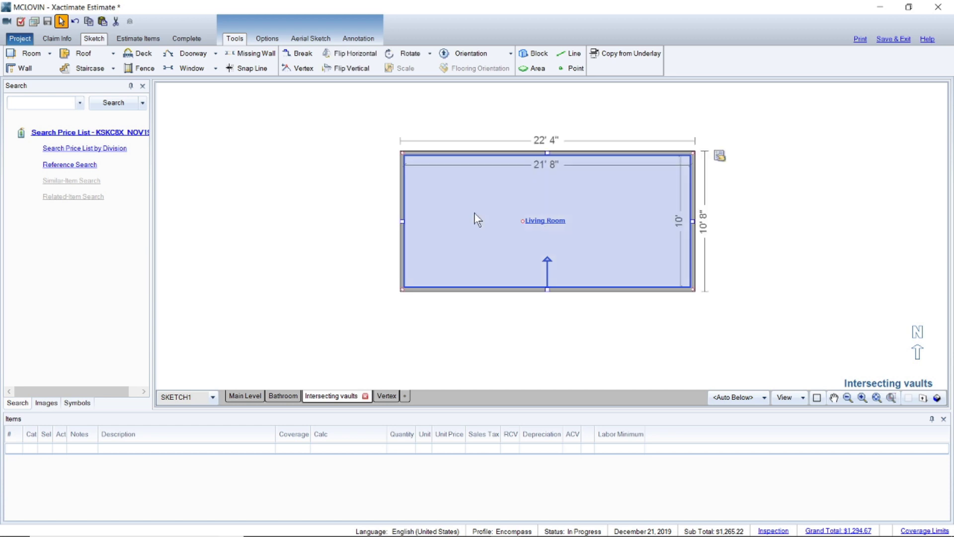
{"action": "left_click", "coordinate": [407, 53]}
{"action": "left_click", "coordinate": [400, 58]}
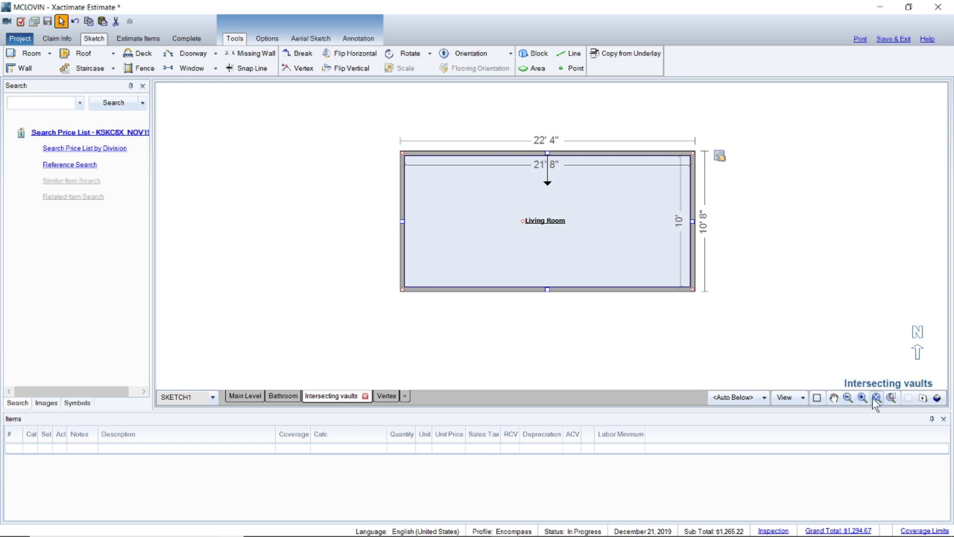
Step: Place a second 12' by 12' room in the empty area northwest of the Living Room
{"action": "left_click", "coordinate": [833, 396]}
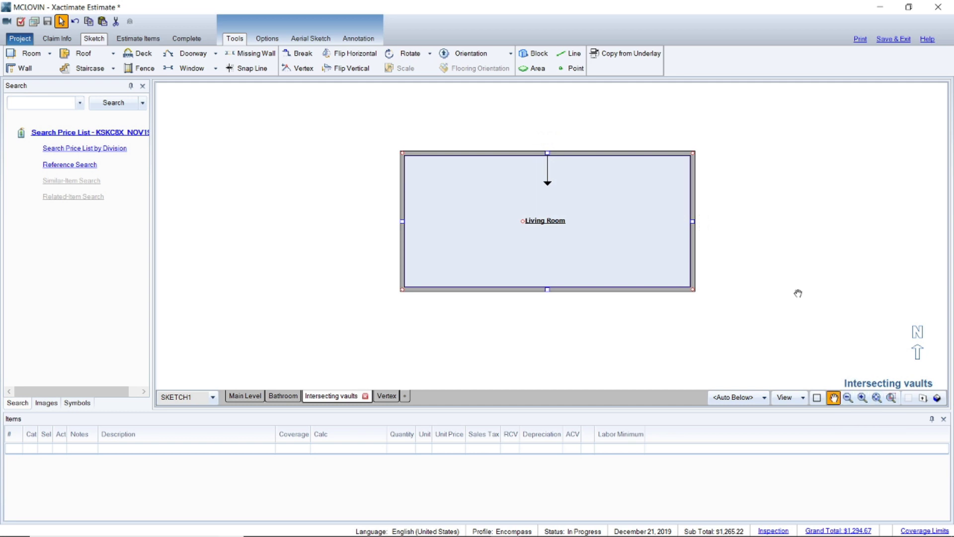
{"action": "mouse_move", "coordinate": [774, 195]}
{"action": "left_mouse_down"}
{"action": "mouse_move", "coordinate": [769, 266]}
{"action": "mouse_move", "coordinate": [762, 258]}
{"action": "left_mouse_up"}
{"action": "left_click", "coordinate": [761, 258]}
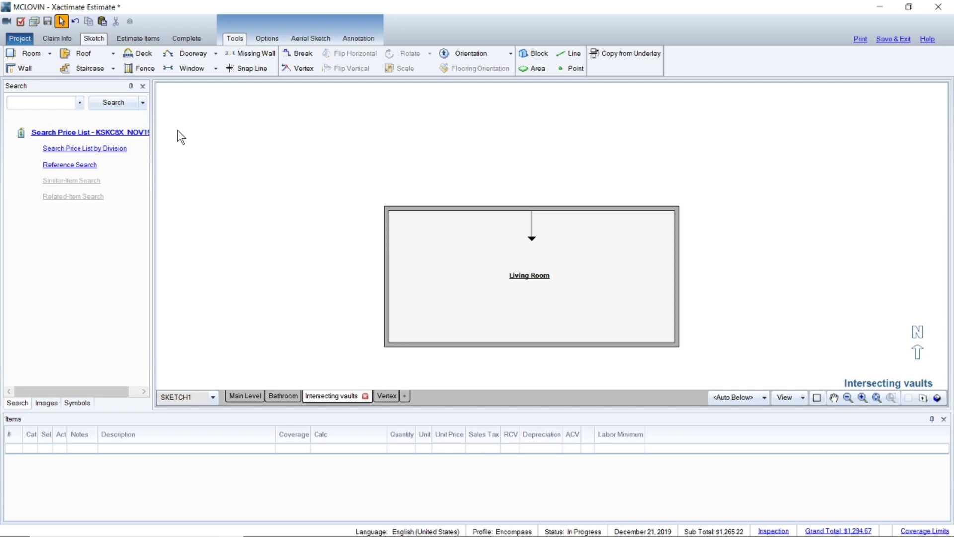
{"action": "left_click", "coordinate": [192, 180]}
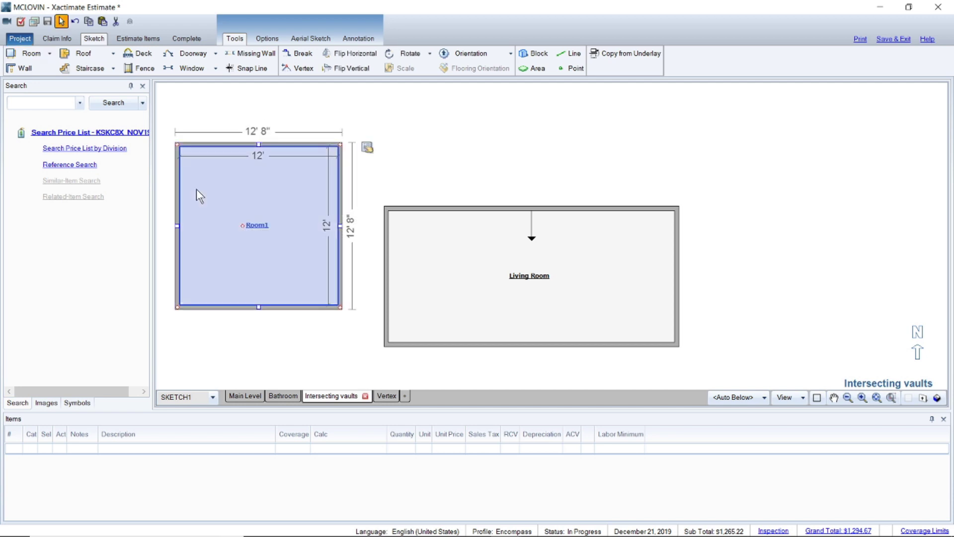
Step: Make the second room a subgroup of the Living Room in its room properties
{"action": "left_click", "coordinate": [367, 149]}
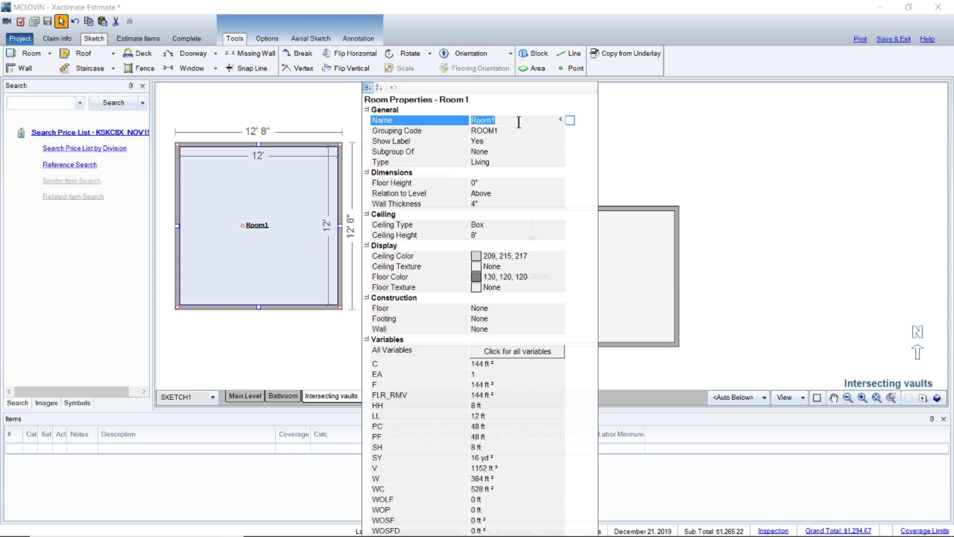
{"action": "left_click", "coordinate": [497, 151]}
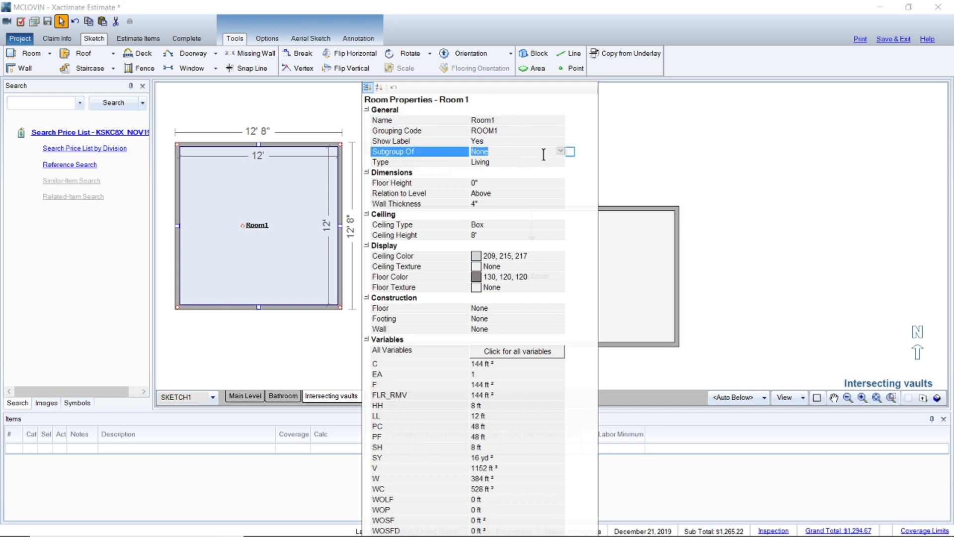
{"action": "left_click", "coordinate": [560, 151]}
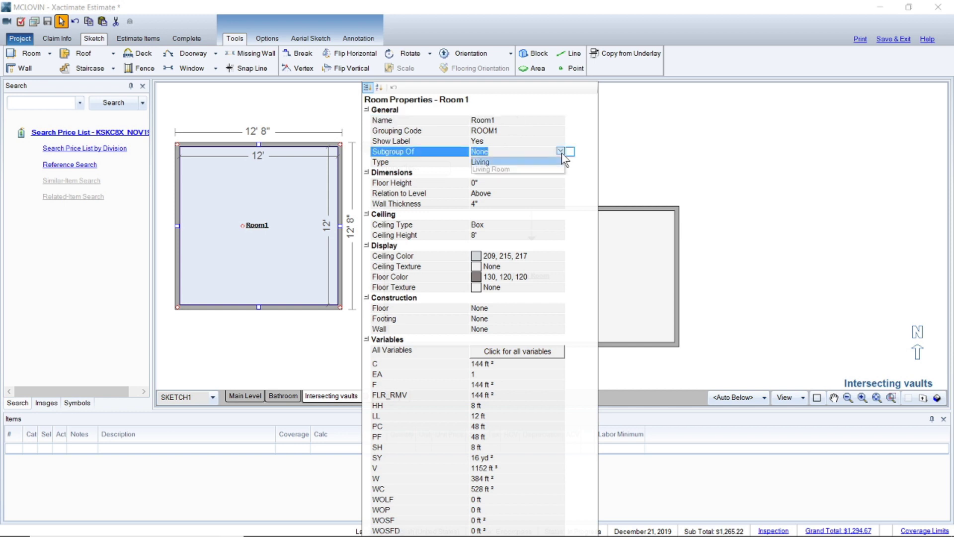
{"action": "left_click", "coordinate": [505, 168]}
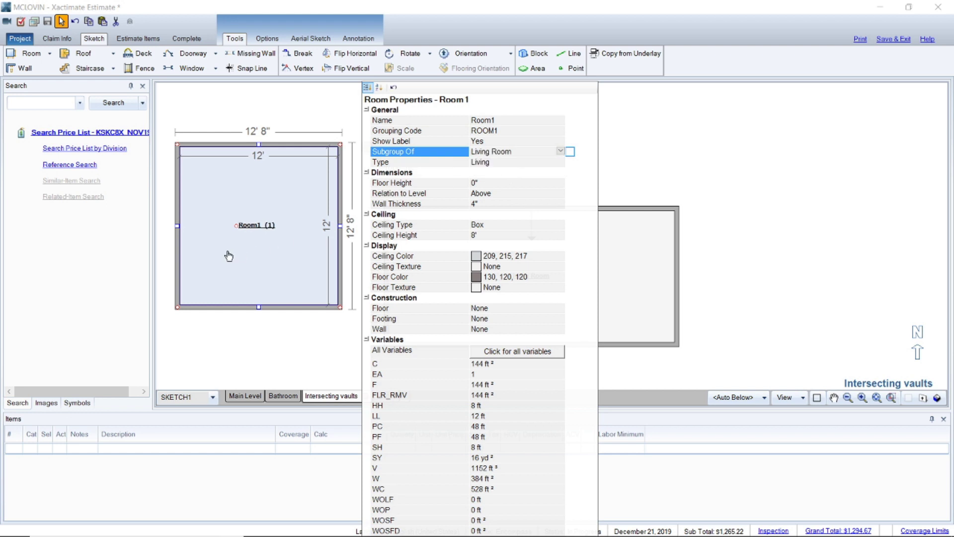
Step: Give the subroom a Peaked ceiling with a 12.2-foot peak height and rotate its ridge to run north-south
{"action": "left_click", "coordinate": [481, 224]}
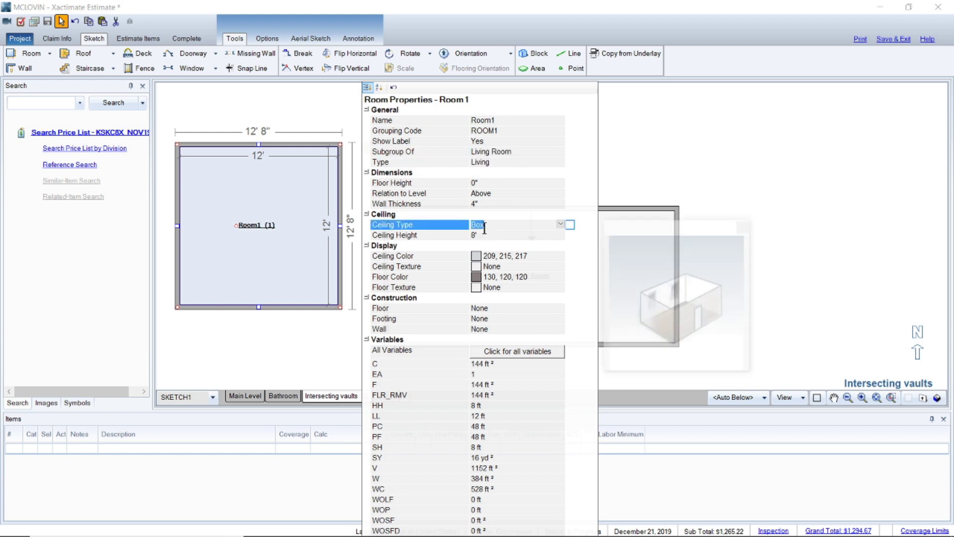
{"action": "left_click", "coordinate": [560, 224]}
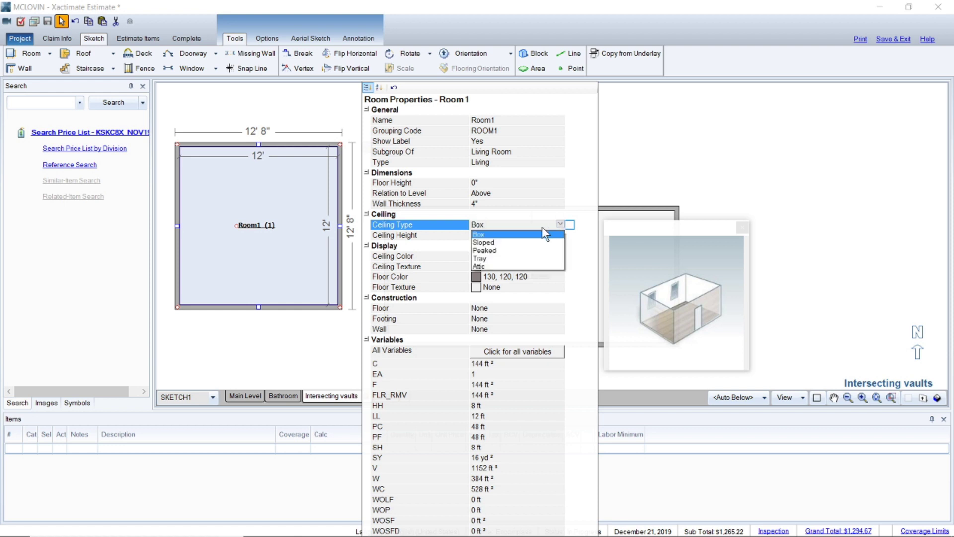
{"action": "left_click", "coordinate": [491, 250]}
{"action": "left_click", "coordinate": [482, 214]}
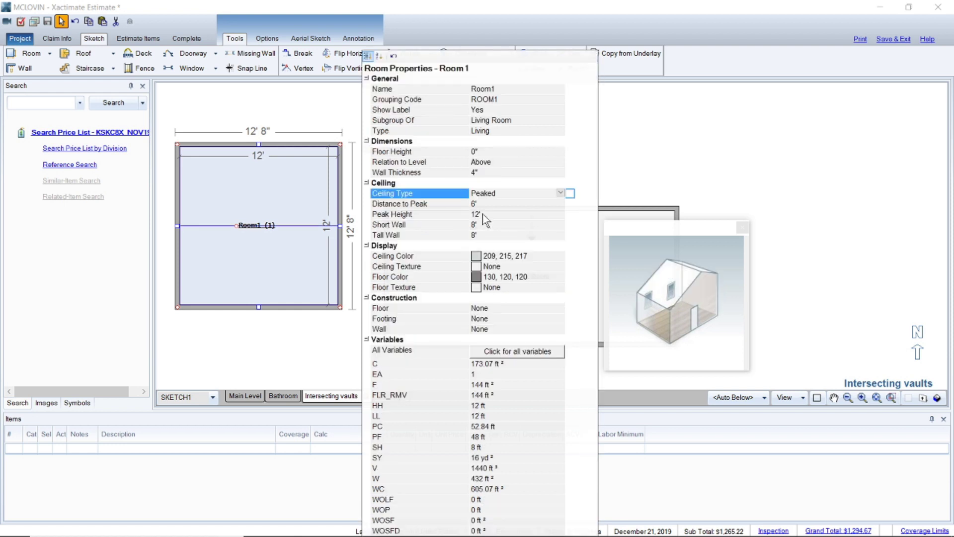
{"action": "type", "text": "12.2"}
{"action": "key", "text": "Return"}
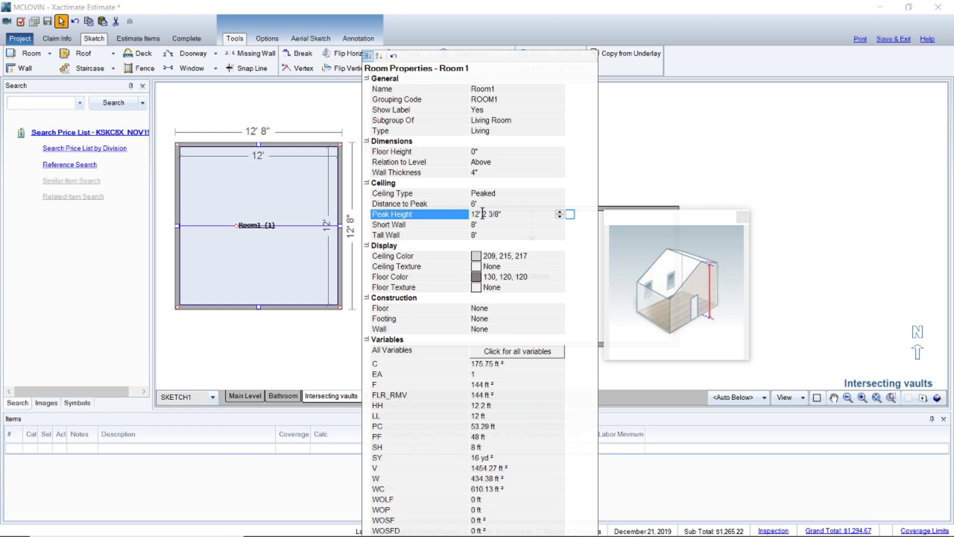
{"action": "left_click", "coordinate": [279, 277]}
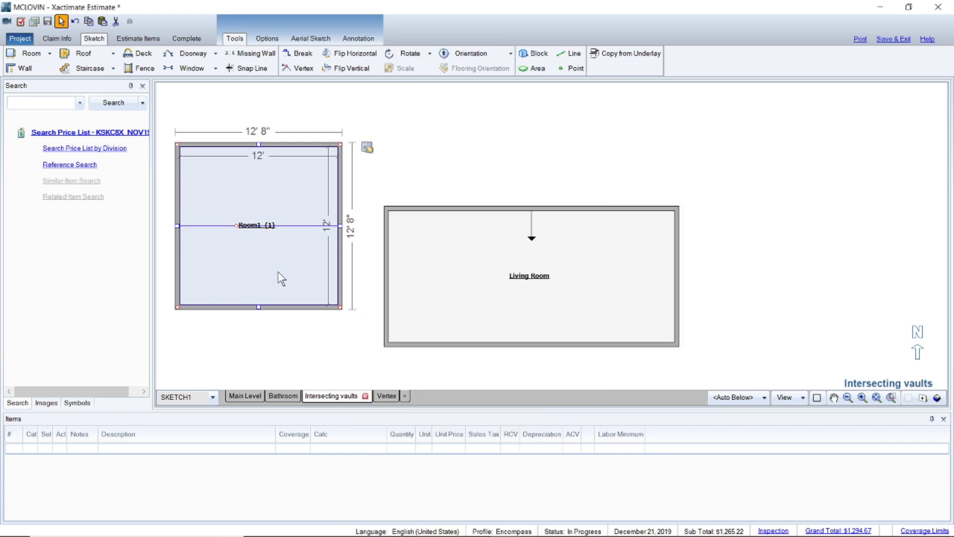
{"action": "left_click", "coordinate": [412, 56]}
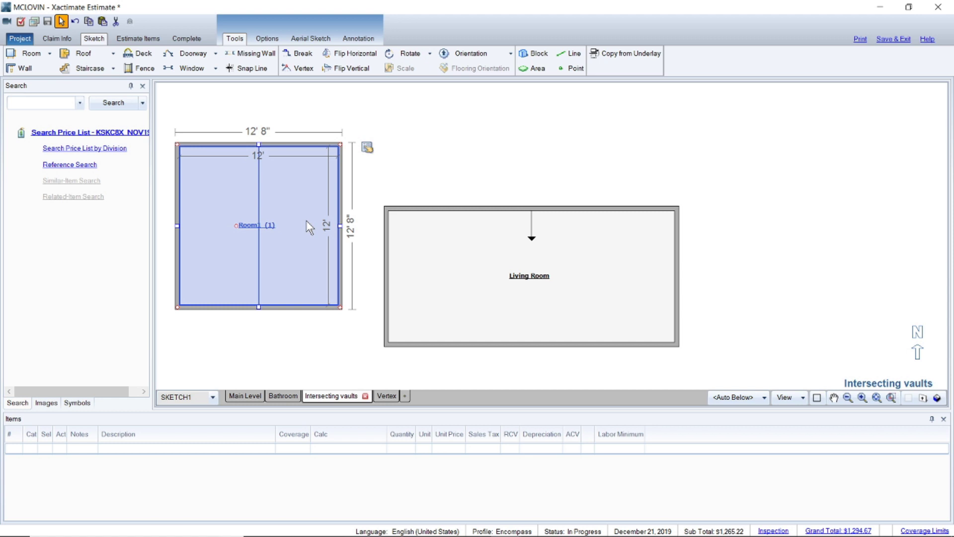
Step: Narrow the subroom by moving its east wall inward and editing the inside width dimension
{"action": "left_click", "coordinate": [340, 227]}
{"action": "left_click_drag", "start_coordinate": [339, 226], "coordinate": [321, 225]}
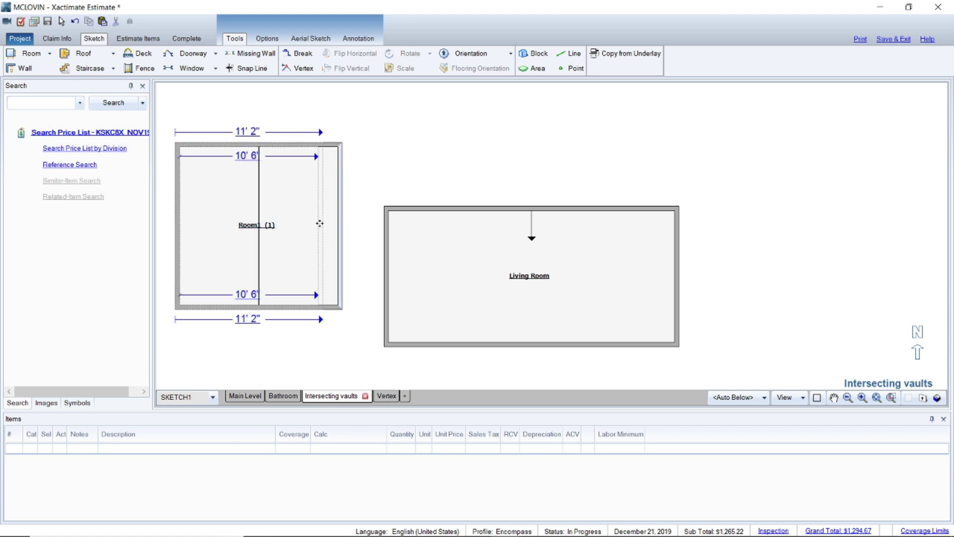
{"action": "left_click", "coordinate": [250, 160]}
{"action": "key", "text": "Escape"}
{"action": "left_click", "coordinate": [249, 160]}
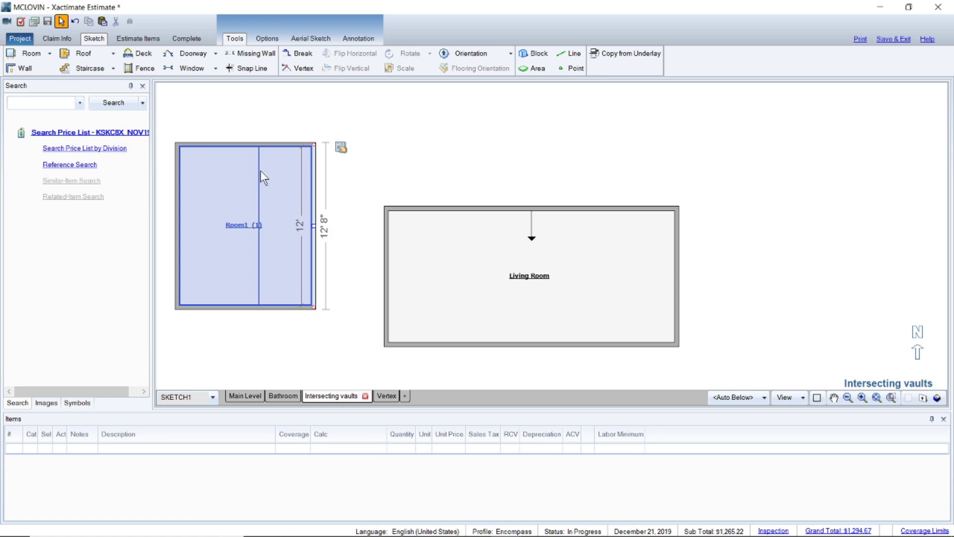
Step: Set the subroom's ceiling Distance to Peak to 5' in its room properties
{"action": "left_click", "coordinate": [316, 164]}
{"action": "left_click", "coordinate": [342, 148]}
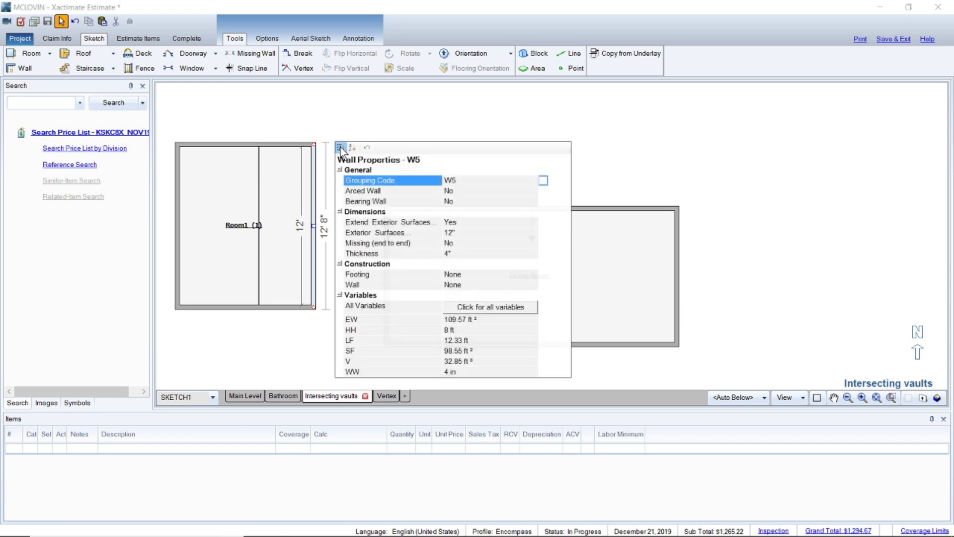
{"action": "left_click", "coordinate": [291, 198]}
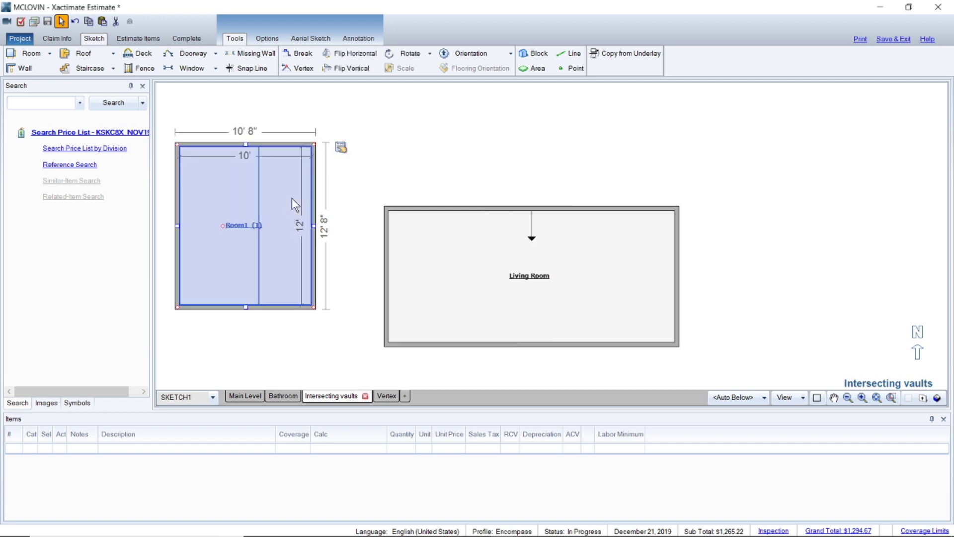
{"action": "left_click", "coordinate": [341, 148]}
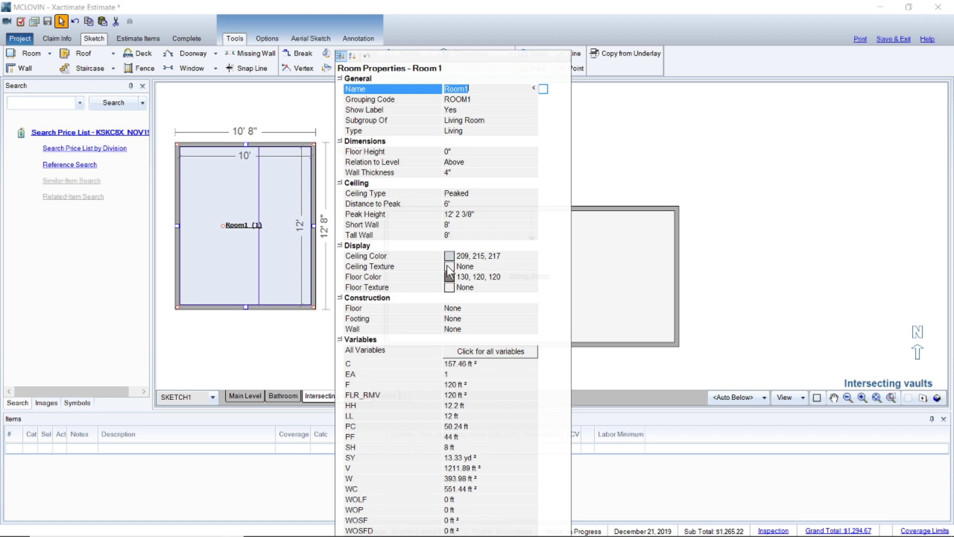
{"action": "left_click", "coordinate": [456, 203]}
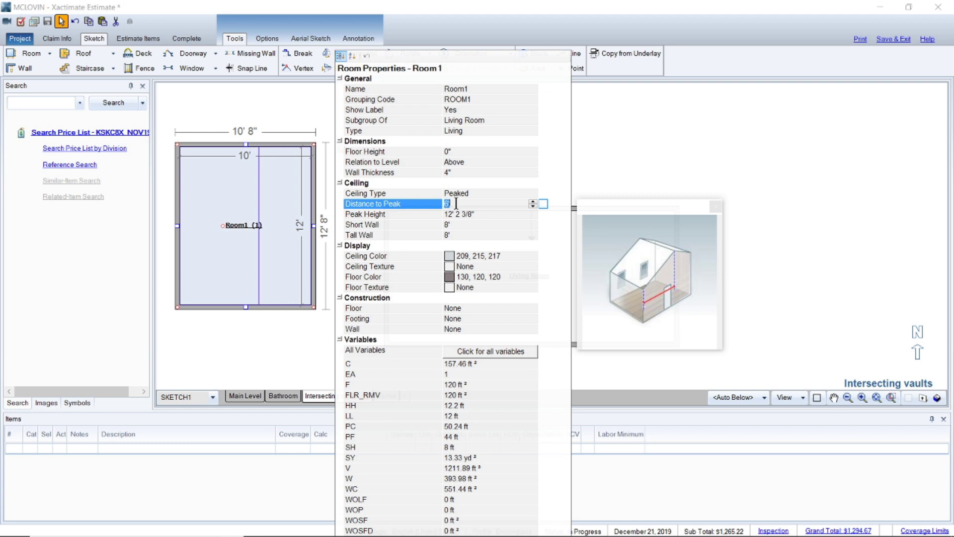
{"action": "type", "text": "5'"}
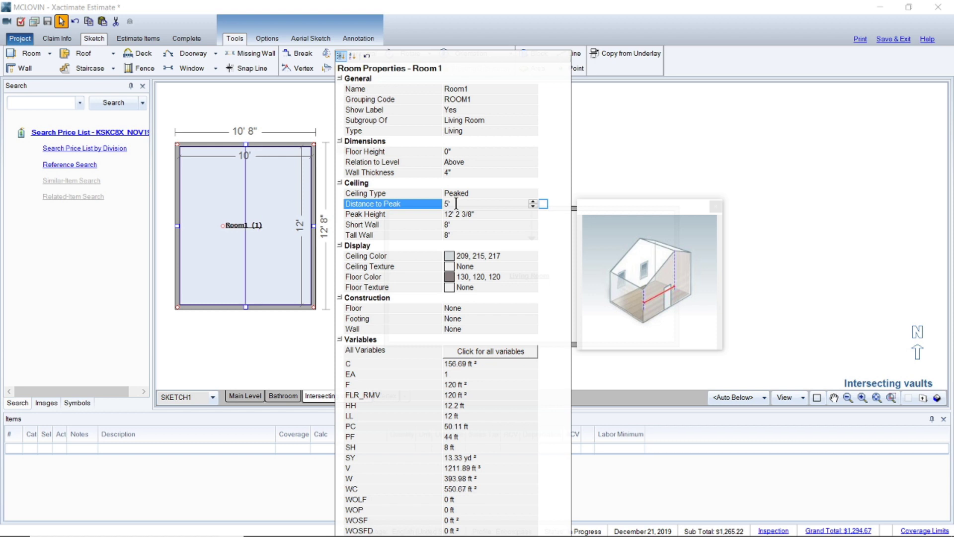
{"action": "left_click", "coordinate": [215, 379]}
Step: Move the subroom against the Living Room's north wall, about 3' 3" east of the Living Room's northwest corner
{"action": "left_click", "coordinate": [207, 291]}
{"action": "left_click_drag", "start_coordinate": [225, 225], "coordinate": [476, 119]}
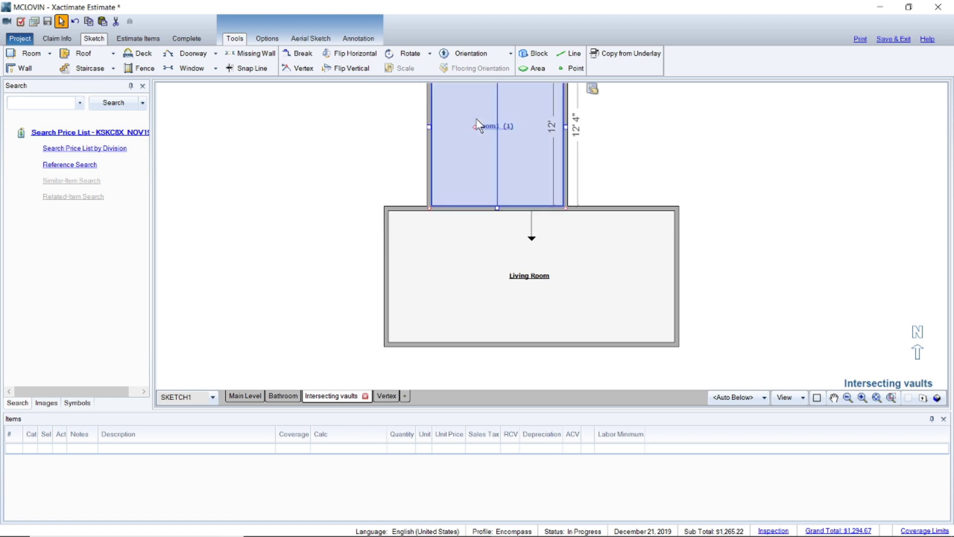
{"action": "left_click", "coordinate": [454, 204]}
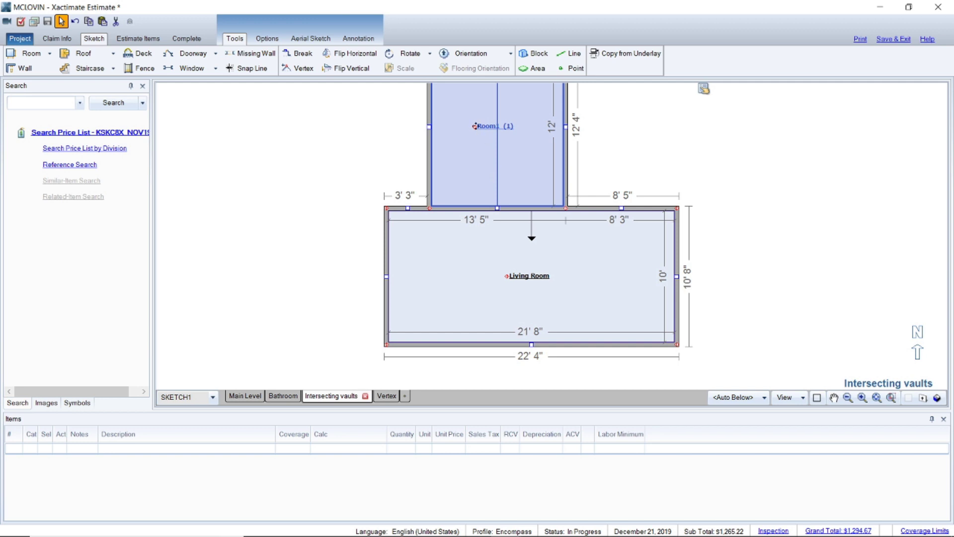
Step: Shift the subroom along the Living Room's north wall until its west side is 3' from the northwest corner, checking the offset dimension
{"action": "left_click", "coordinate": [470, 149]}
{"action": "left_click_drag", "start_coordinate": [471, 126], "coordinate": [470, 126]}
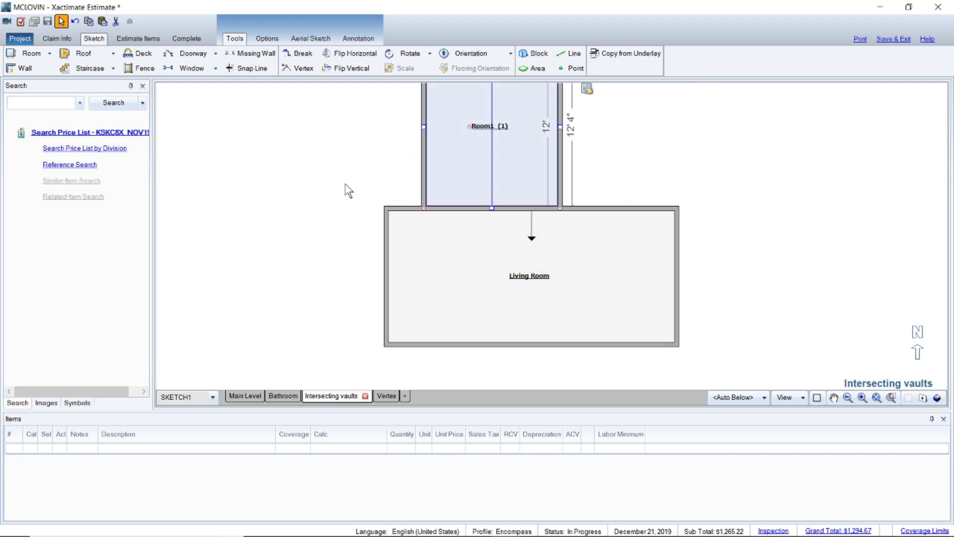
{"action": "left_click_drag", "start_coordinate": [348, 189], "coordinate": [470, 229]}
{"action": "key", "text": "Escape"}
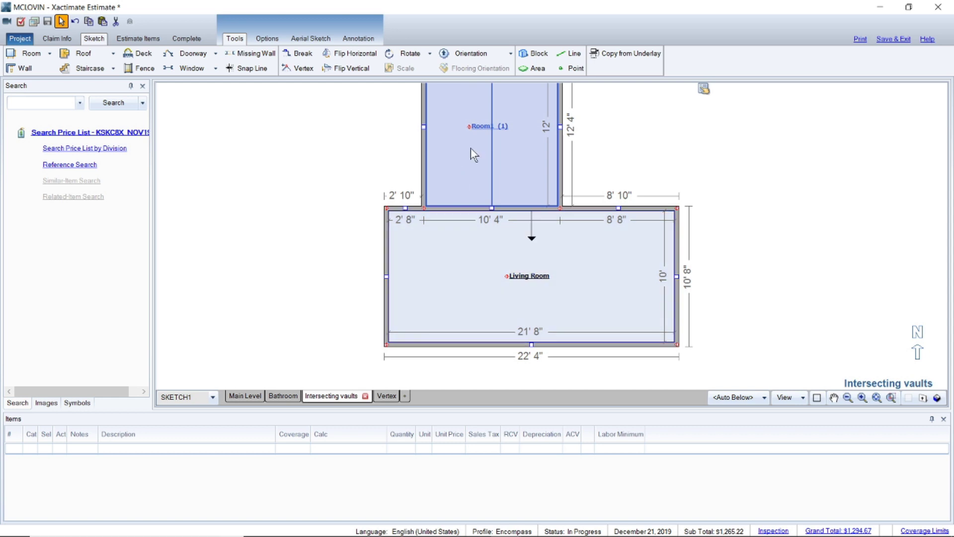
{"action": "left_click_drag", "start_coordinate": [470, 127], "coordinate": [473, 126]}
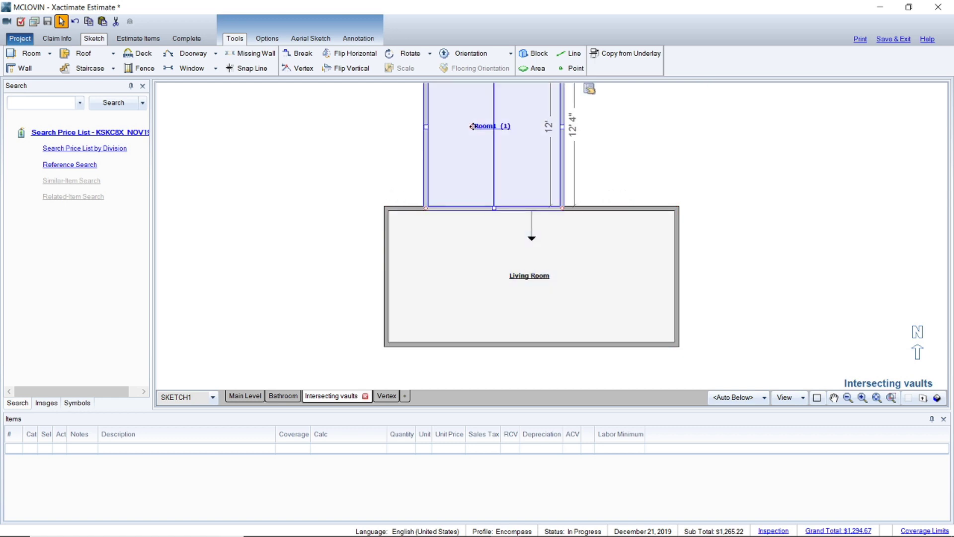
{"action": "left_click_drag", "start_coordinate": [318, 174], "coordinate": [416, 229]}
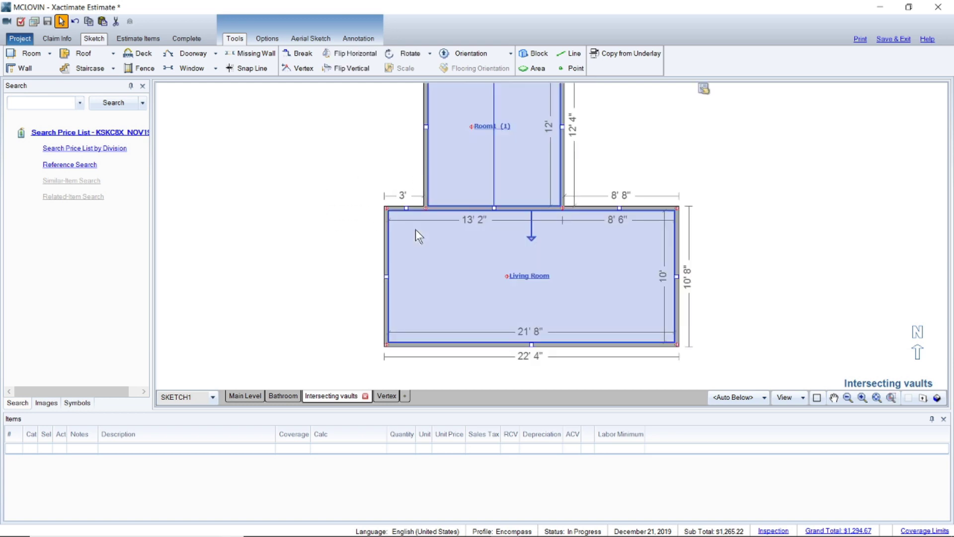
{"action": "left_click", "coordinate": [338, 204]}
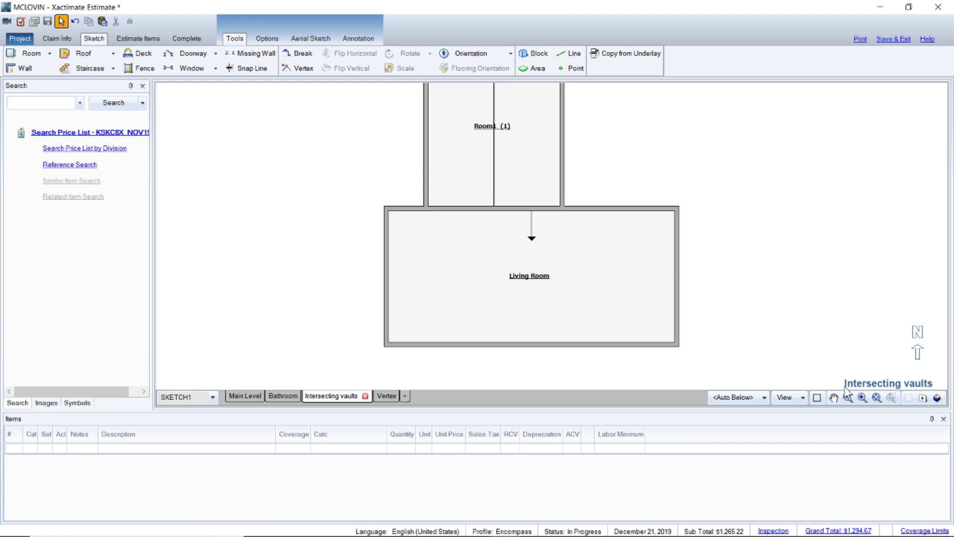
Step: Shorten the subroom by moving its north wall south so it projects about 2' 4" beyond the Living Room
{"action": "left_click", "coordinate": [877, 398]}
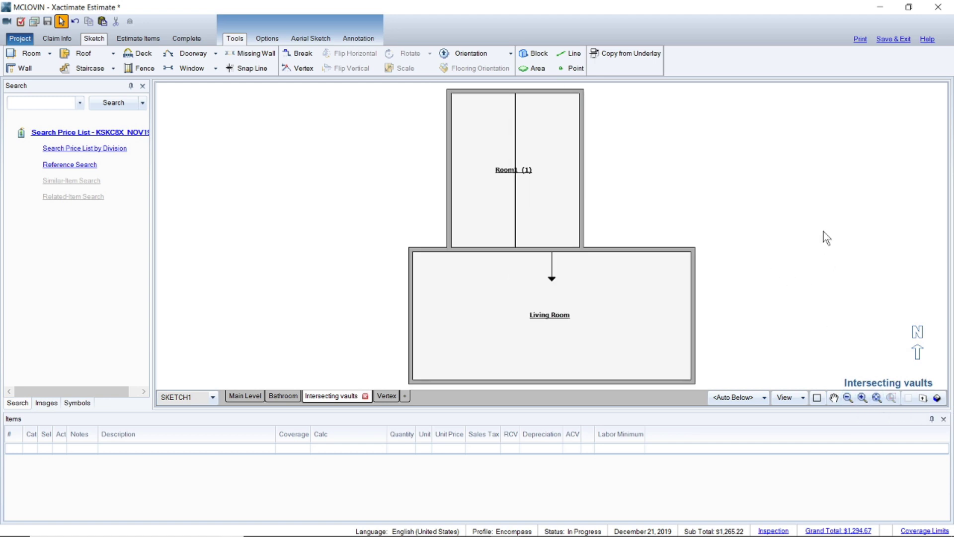
{"action": "left_click", "coordinate": [467, 142]}
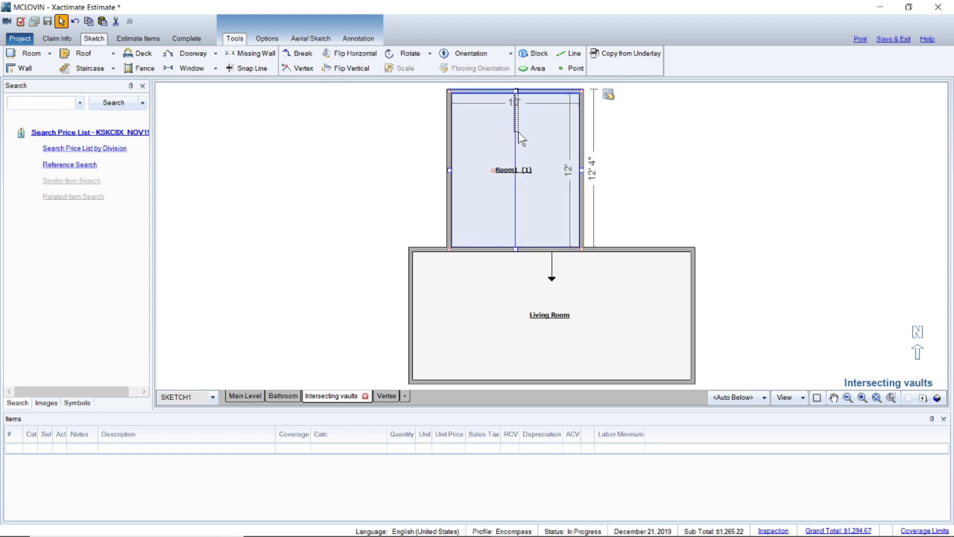
{"action": "left_click_drag", "start_coordinate": [514, 90], "coordinate": [514, 214]}
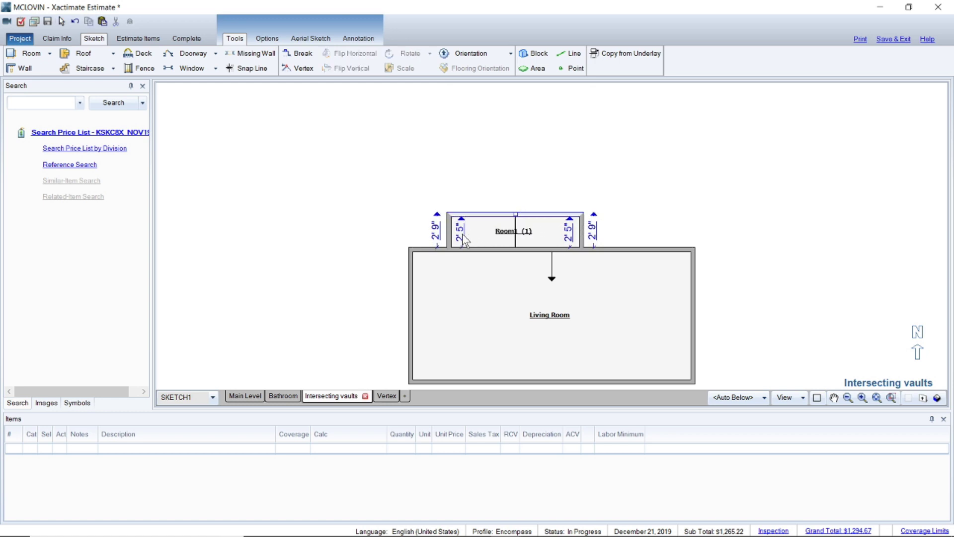
{"action": "left_click", "coordinate": [462, 234]}
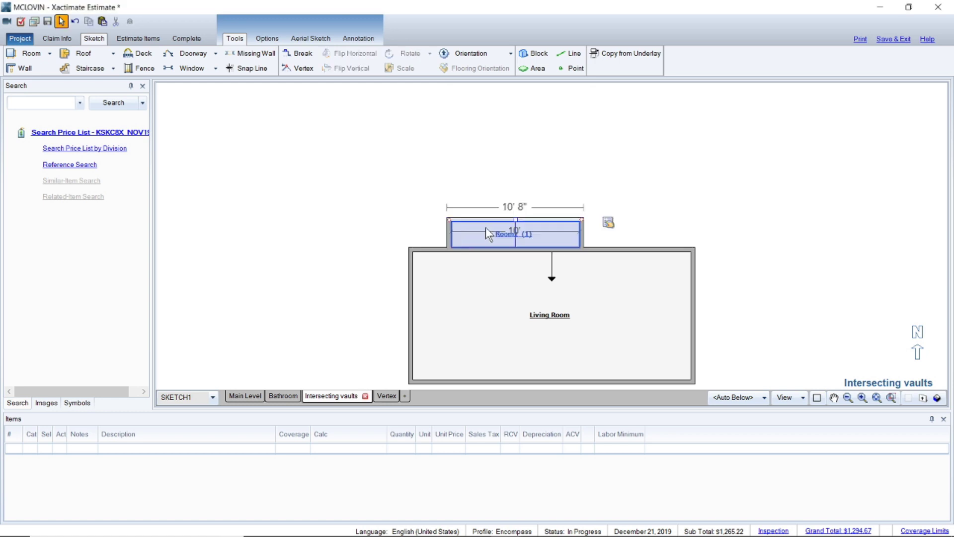
{"action": "left_click", "coordinate": [500, 220]}
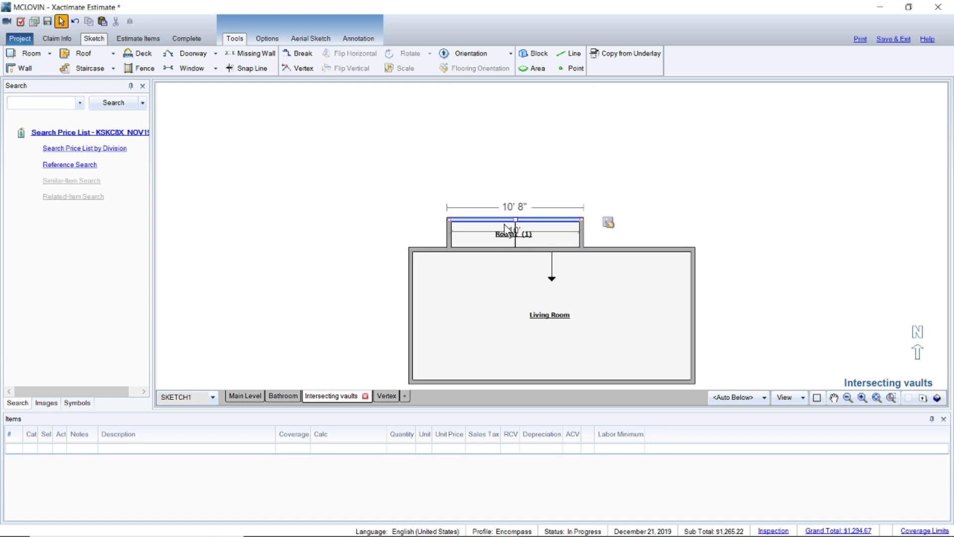
Step: Extend the subroom's south wall into the Living Room with an inside dimension of 7' 10" and check both rooms' dimensions
{"action": "left_click", "coordinate": [543, 246]}
{"action": "left_click", "coordinate": [554, 236]}
{"action": "left_click_drag", "start_coordinate": [516, 249], "coordinate": [517, 350]}
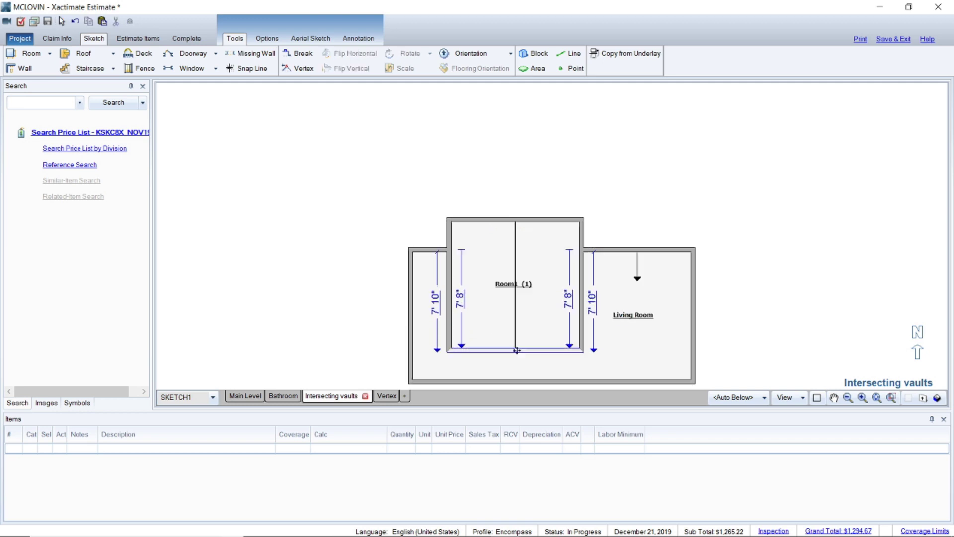
{"action": "double_click", "coordinate": [569, 303]}
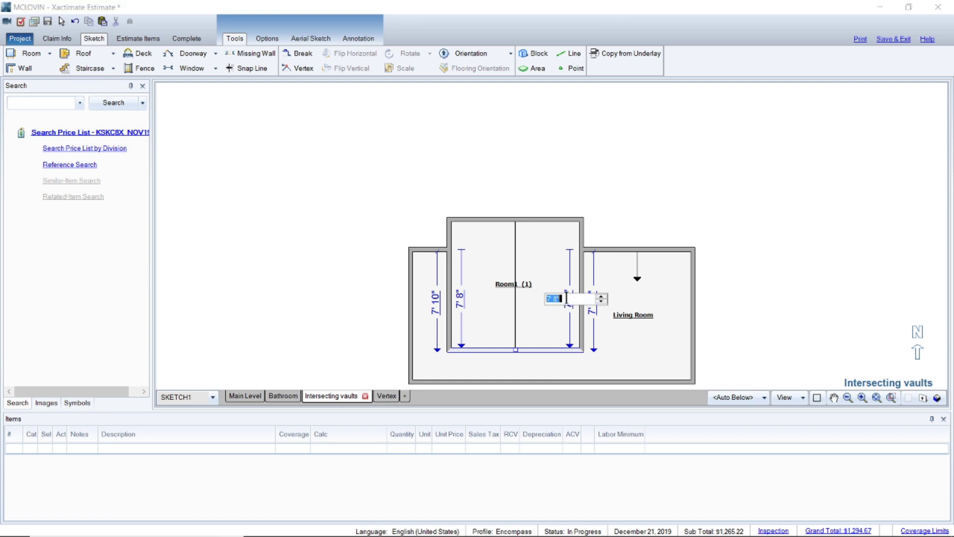
{"action": "type", "text": "7'10\""}
{"action": "key", "text": "Return"}
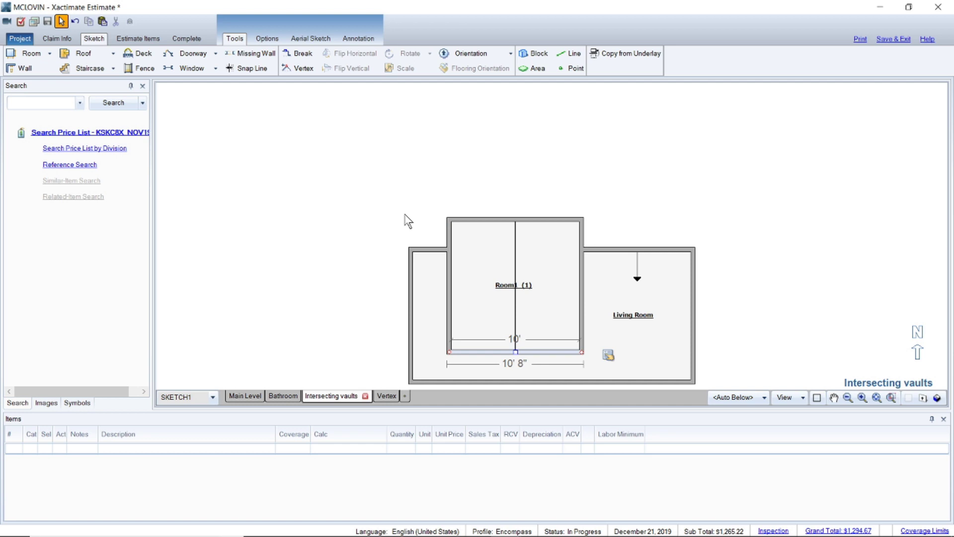
{"action": "left_click_drag", "start_coordinate": [390, 193], "coordinate": [499, 330]}
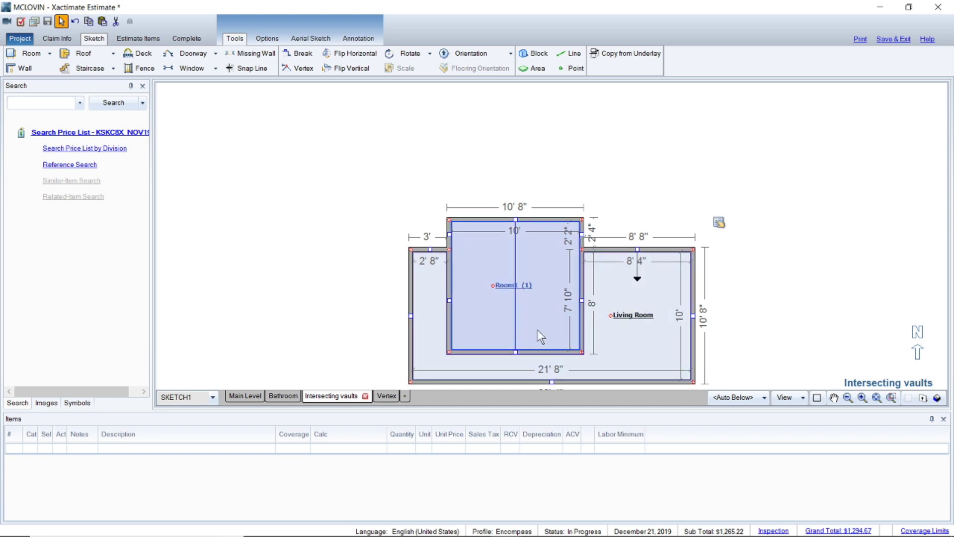
{"action": "left_click", "coordinate": [704, 134]}
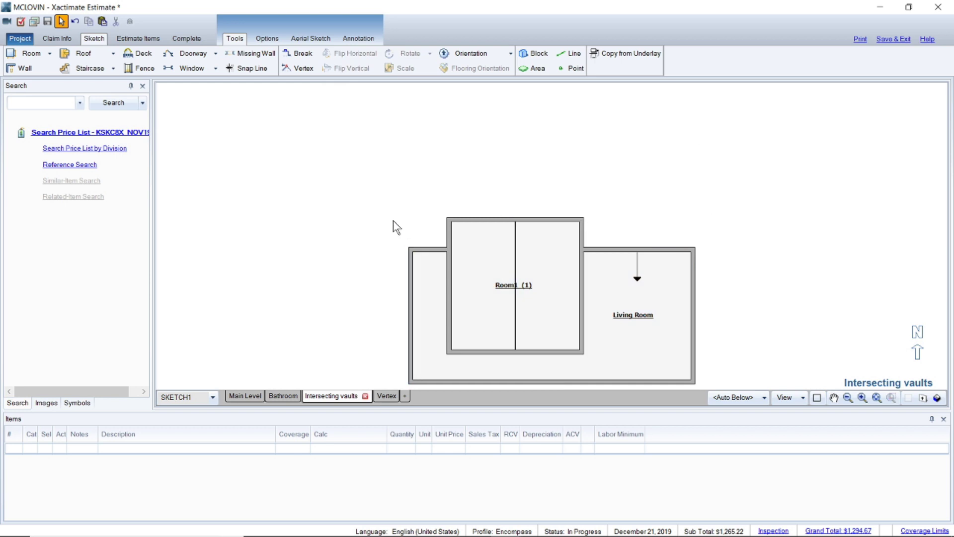
Step: Angle the subroom's northwest corner by adding a vertex 2' 6" along the north wall and moving the corner to the Living Room wall
{"action": "left_click", "coordinate": [298, 69]}
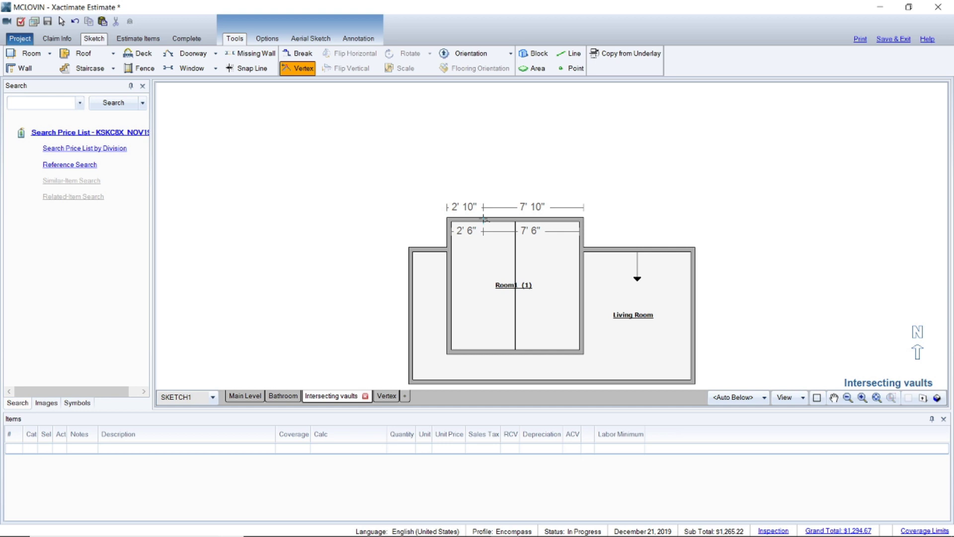
{"action": "left_click", "coordinate": [483, 219]}
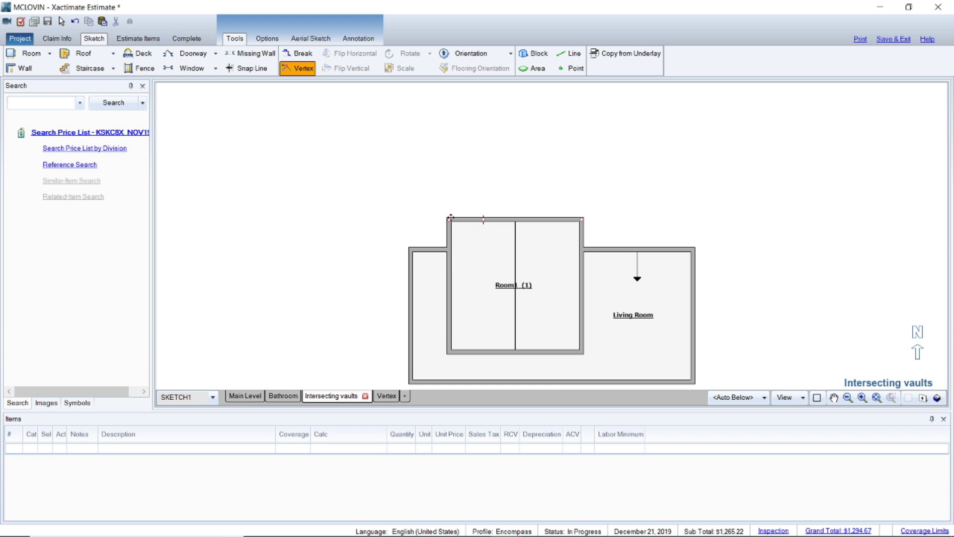
{"action": "left_click_drag", "start_coordinate": [448, 219], "coordinate": [466, 237]}
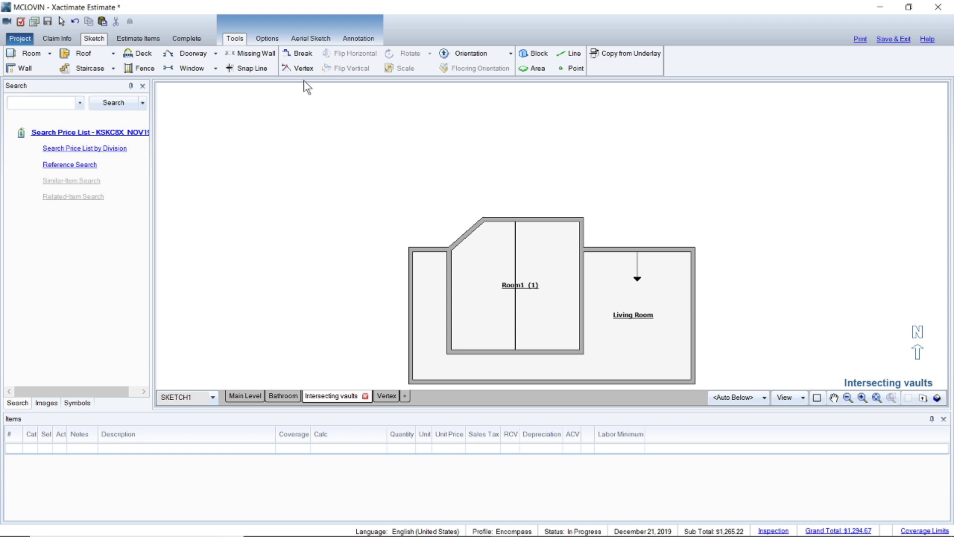
Step: Angle the subroom's northeast corner to match by adding a north-wall vertex and moving the corner to the Living Room wall
{"action": "left_click", "coordinate": [300, 68]}
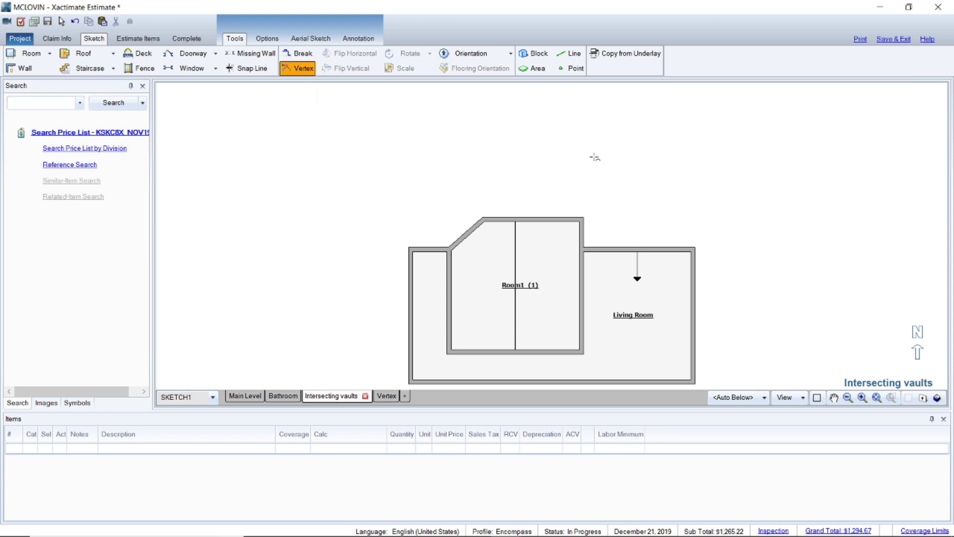
{"action": "left_click", "coordinate": [547, 219]}
{"action": "left_click_drag", "start_coordinate": [581, 220], "coordinate": [567, 234]}
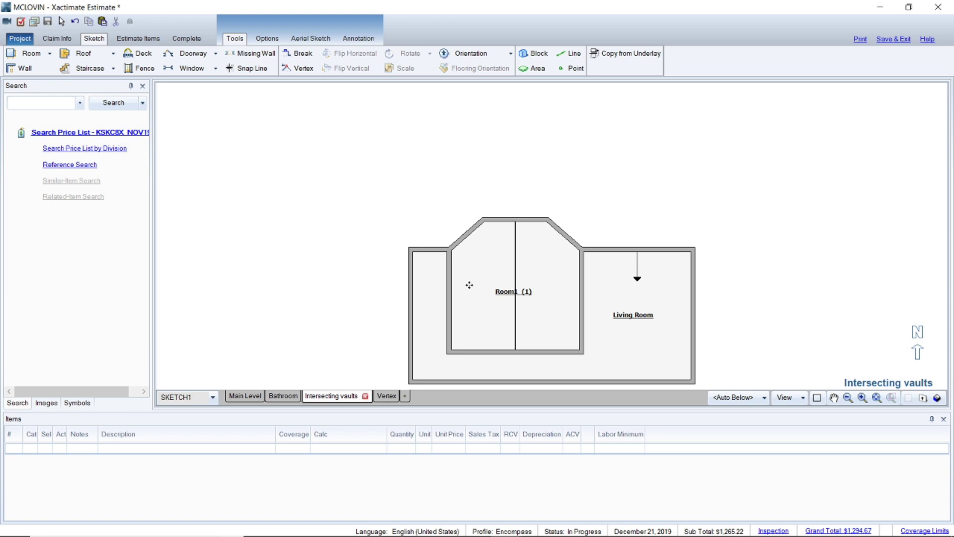
Step: Examine how the subroom's peaked ceiling meets the Living Room's sloped ceiling in 3D, and return to the plan view
{"action": "left_click", "coordinate": [938, 398]}
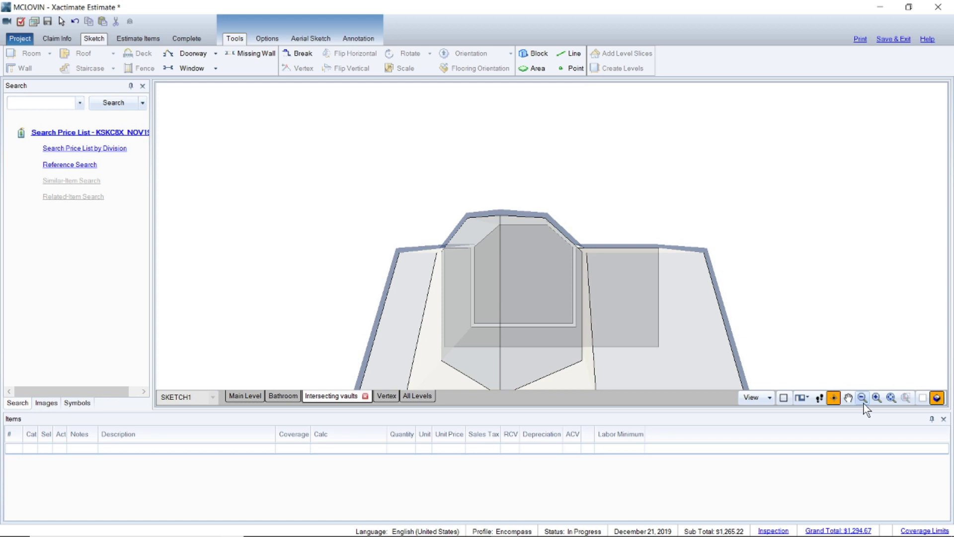
{"action": "left_click", "coordinate": [864, 400]}
{"action": "left_click_drag", "start_coordinate": [822, 298], "coordinate": [419, 288]}
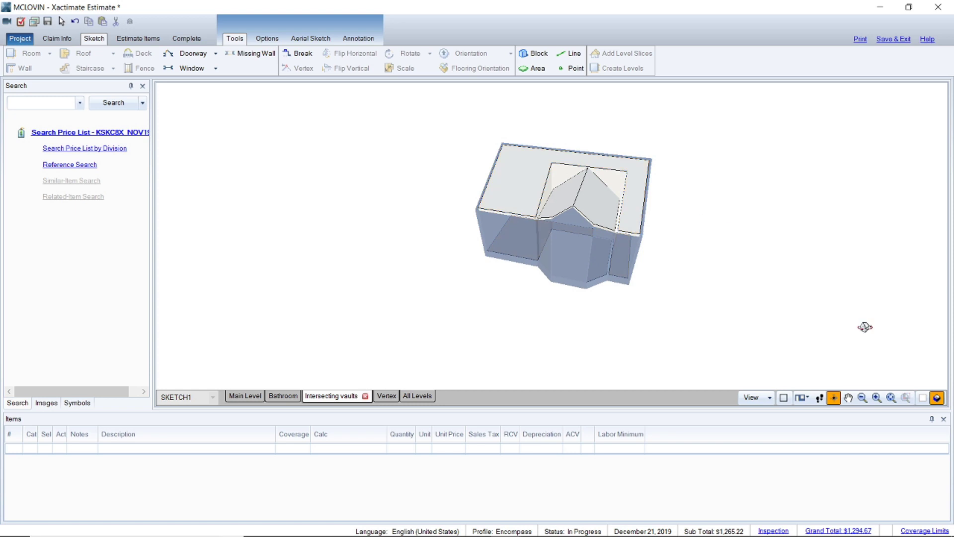
{"action": "left_click", "coordinate": [923, 397]}
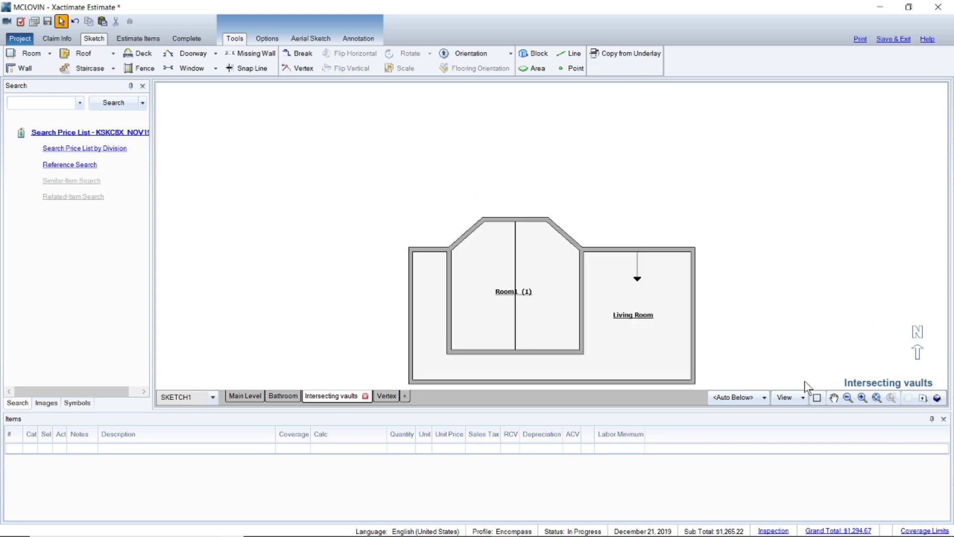
Step: Angle the subroom's west wall by adding a south-wall vertex at the ridge line and moving the southwest corner to the Living Room's north wall
{"action": "left_click", "coordinate": [876, 398]}
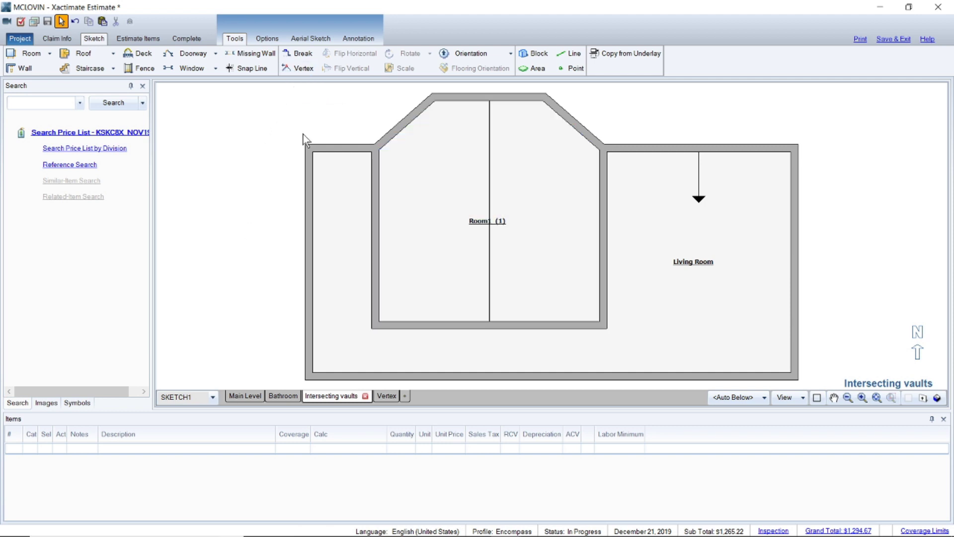
{"action": "left_click", "coordinate": [295, 65]}
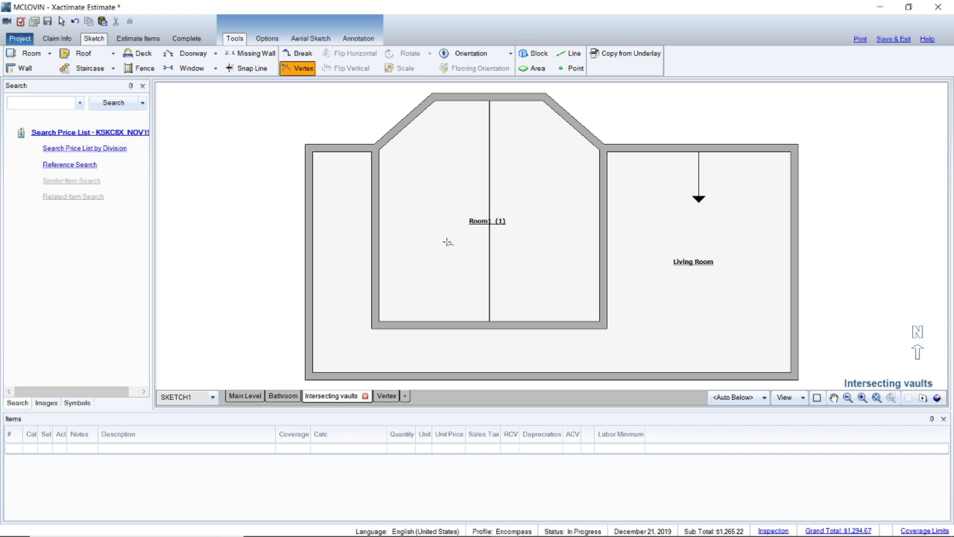
{"action": "left_click", "coordinate": [486, 323]}
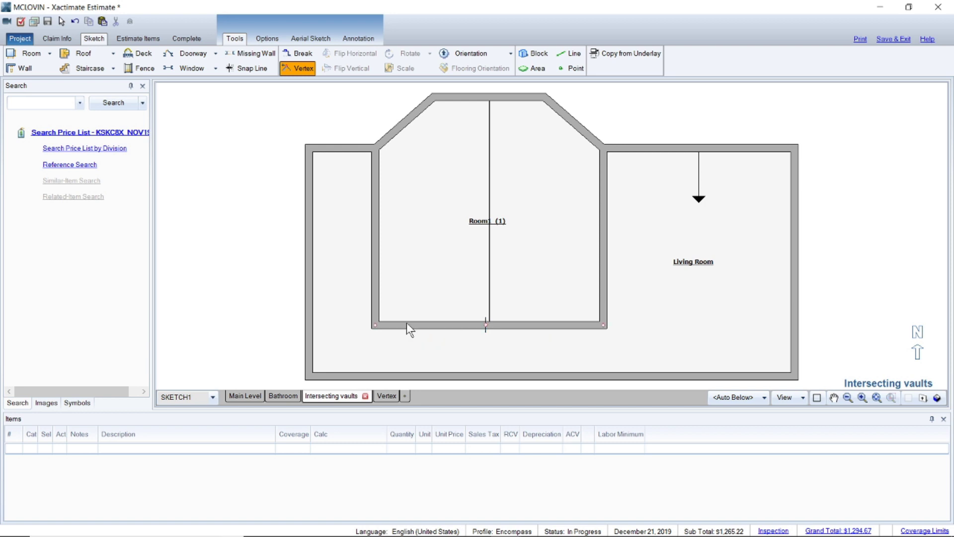
{"action": "left_click_drag", "start_coordinate": [374, 325], "coordinate": [417, 230]}
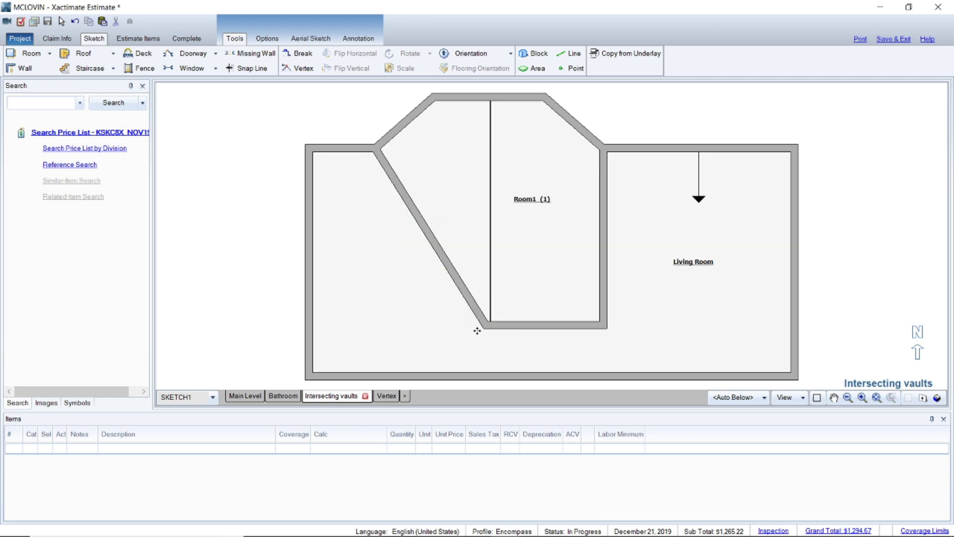
Step: Angle the subroom's east wall by adding a south-wall vertex at the ridge line and moving the southeast corner to the Living Room's north wall
{"action": "left_click", "coordinate": [294, 69]}
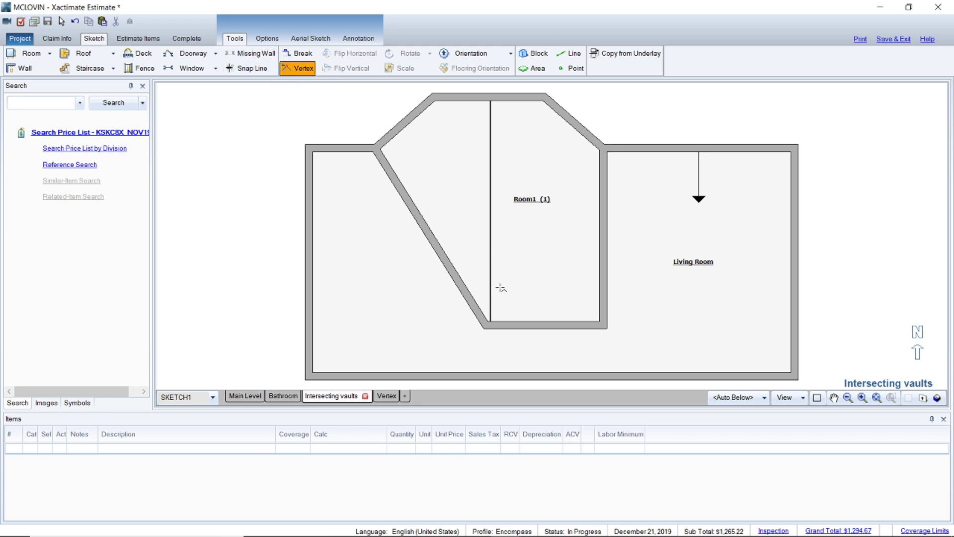
{"action": "left_click", "coordinate": [495, 324]}
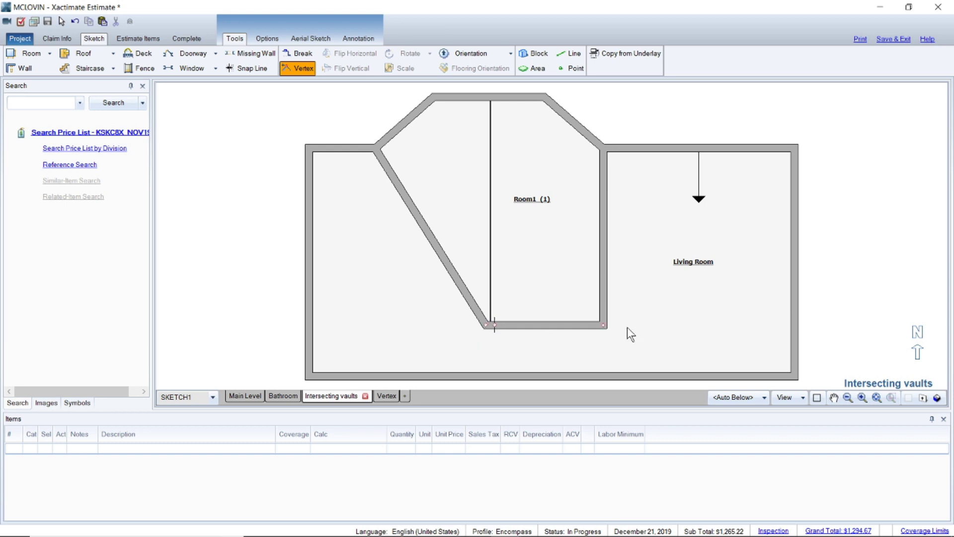
{"action": "left_click_drag", "start_coordinate": [601, 325], "coordinate": [537, 243]}
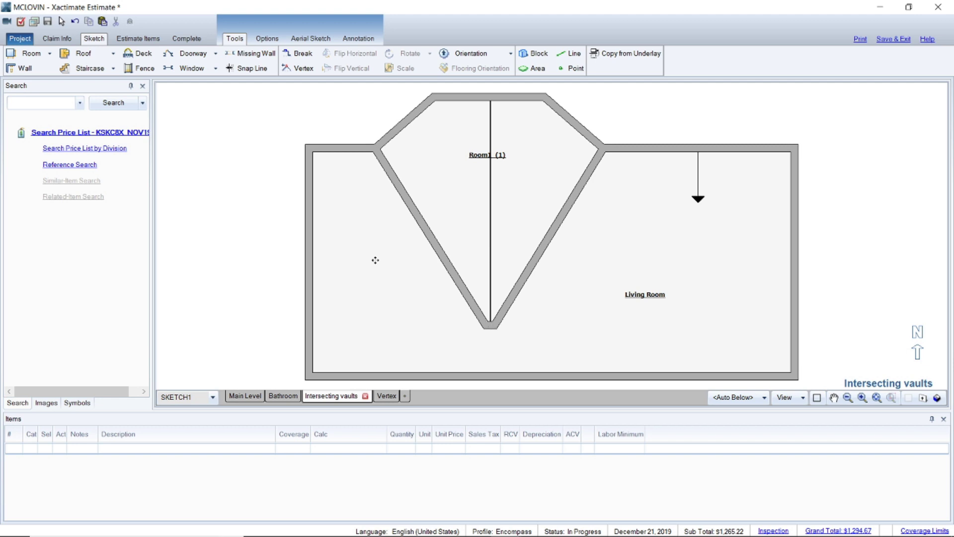
Step: Delete the two angled walls and the short south wall separating the subroom from the Living Room
{"action": "left_click", "coordinate": [552, 233]}
{"action": "left_click_drag", "start_coordinate": [550, 232], "coordinate": [439, 249]}
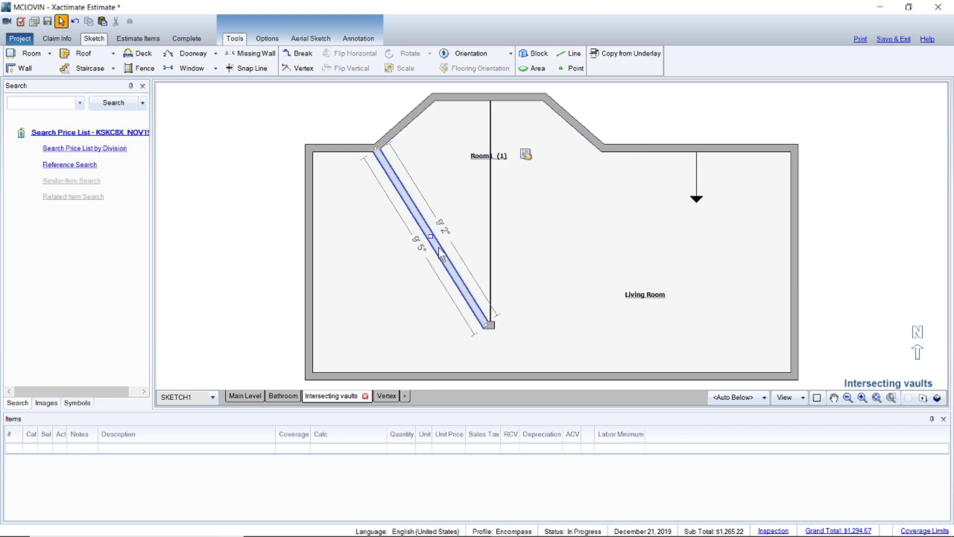
{"action": "key", "text": "Delete"}
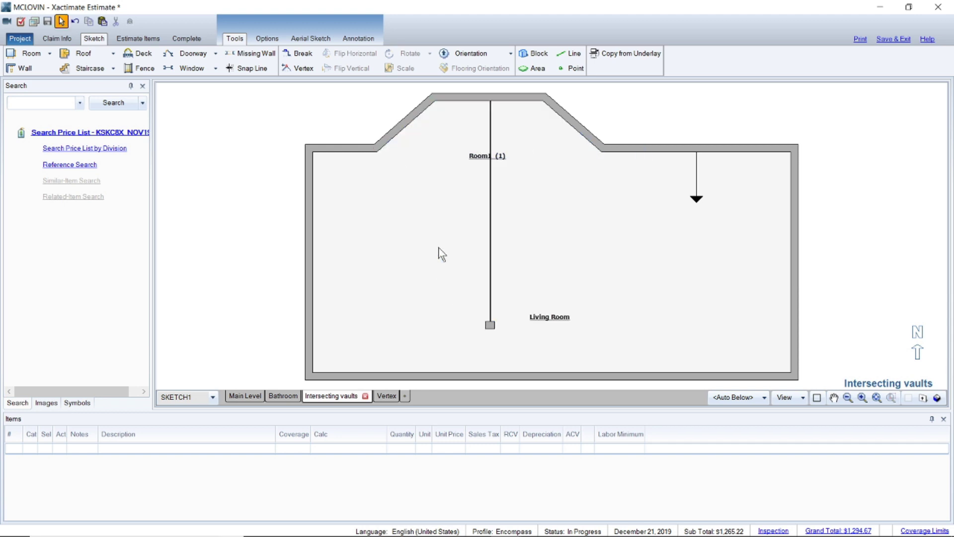
{"action": "left_click", "coordinate": [490, 326]}
{"action": "key", "text": "Escape"}
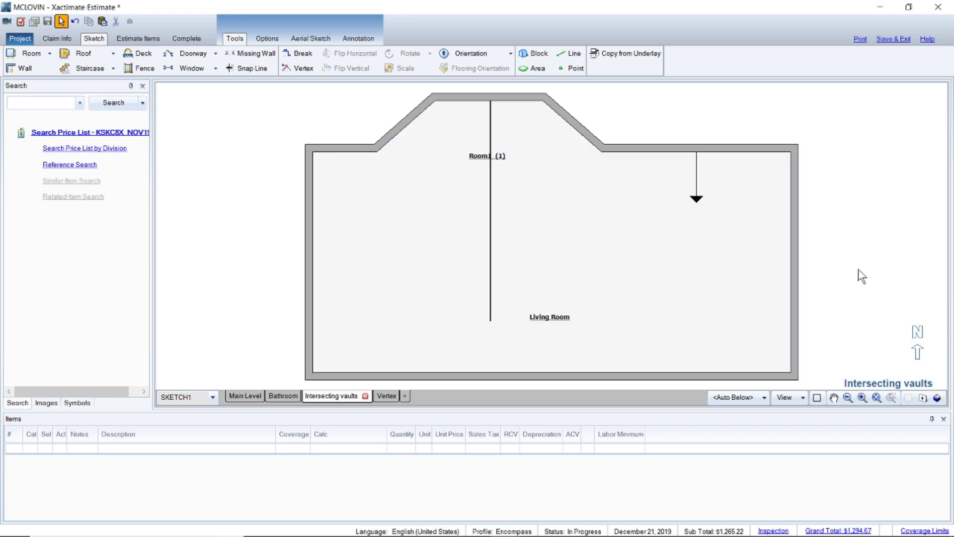
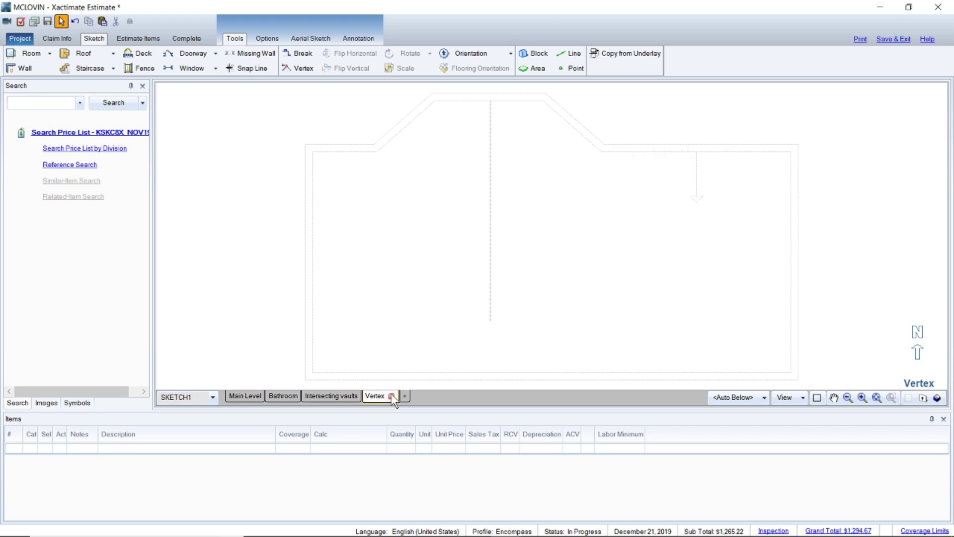
Step: Fit the Vertex level's plan in view and examine its three peaked subrooms along Room1's south wall
{"action": "left_click", "coordinate": [877, 399]}
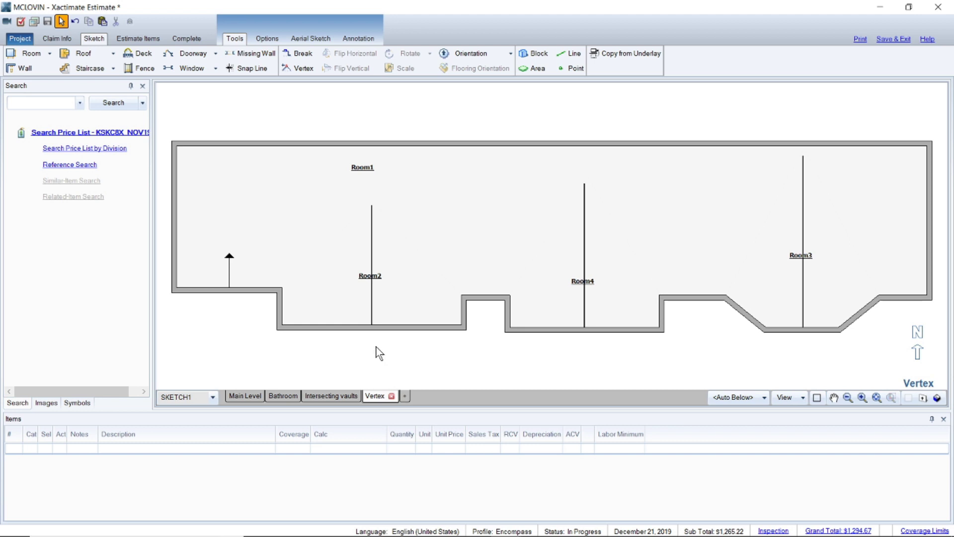
{"action": "left_click", "coordinate": [374, 243]}
{"action": "left_click", "coordinate": [607, 283]}
{"action": "left_click", "coordinate": [626, 348]}
{"action": "left_click", "coordinate": [817, 299]}
{"action": "left_click", "coordinate": [748, 345]}
Step: Examine in 3D how the Vertex level's peaked subrooms meet Room1's sloped ceiling, and return to the Intersecting vaults plan
{"action": "left_click", "coordinate": [938, 399]}
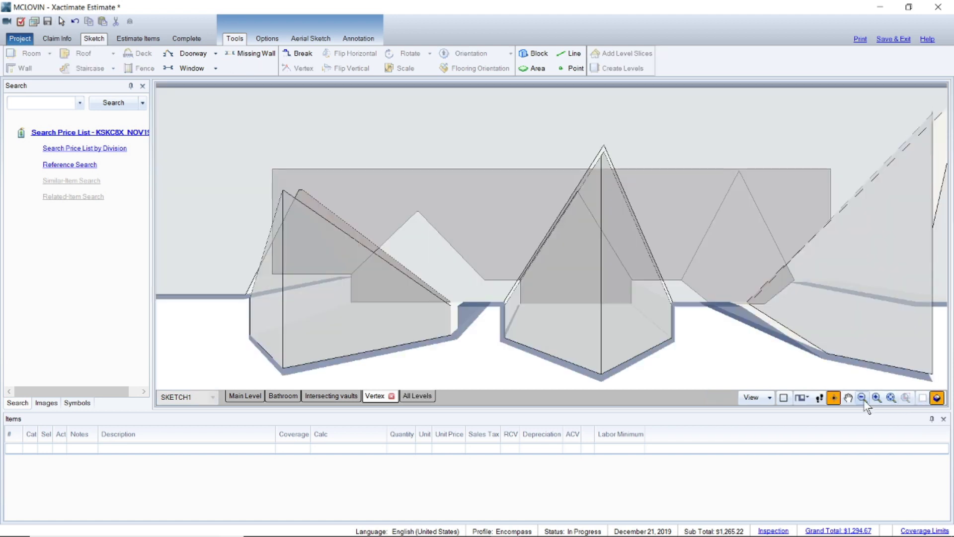
{"action": "left_click", "coordinate": [862, 398]}
{"action": "left_click_drag", "start_coordinate": [837, 302], "coordinate": [757, 200]}
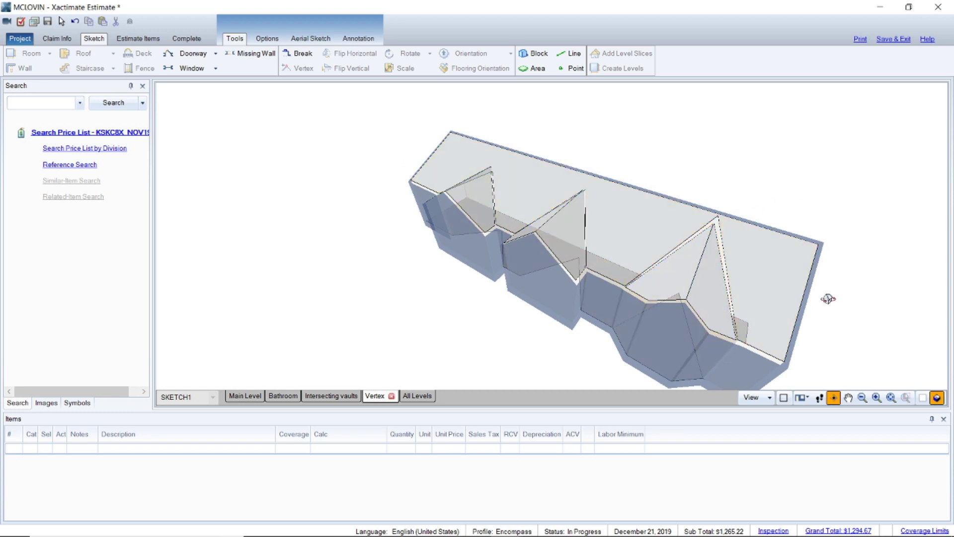
{"action": "left_click", "coordinate": [880, 397]}
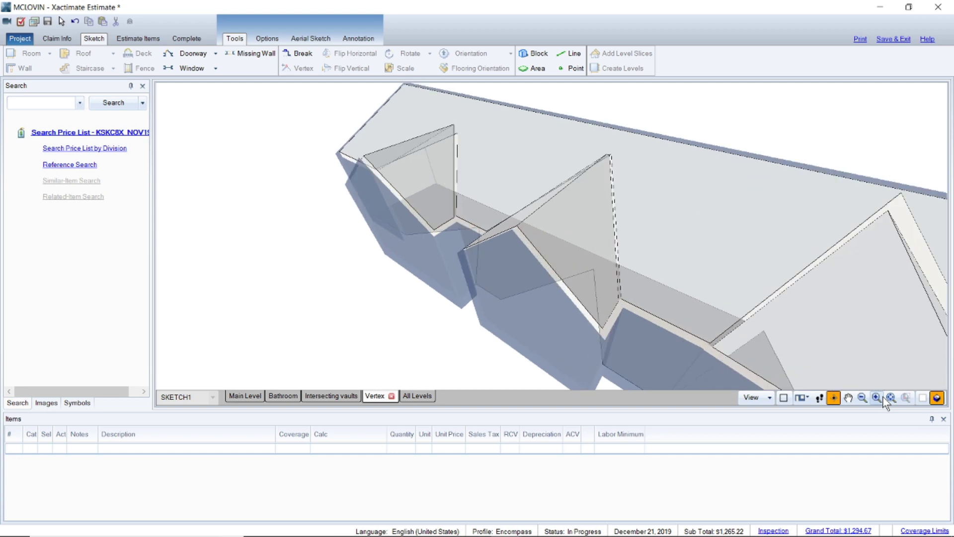
{"action": "left_click_drag", "start_coordinate": [800, 336], "coordinate": [820, 308]}
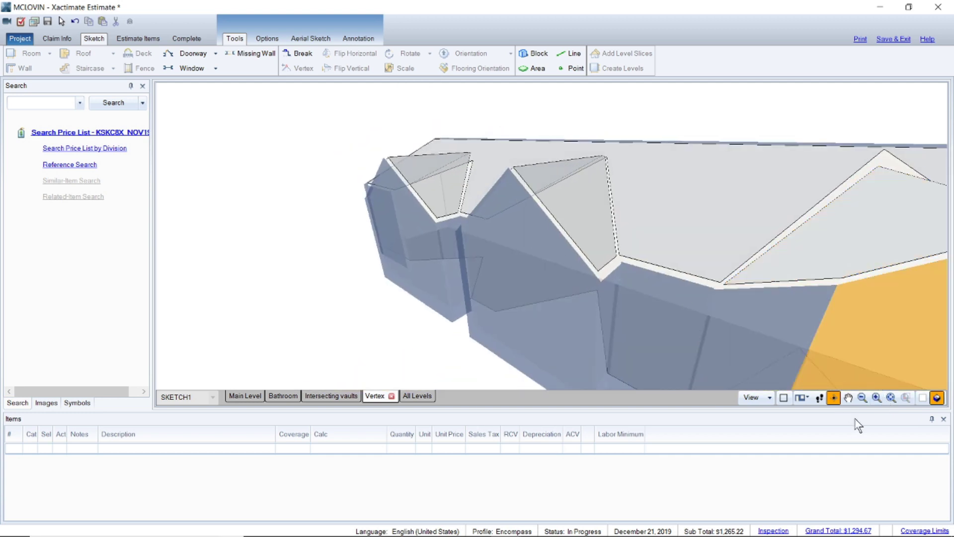
{"action": "left_click", "coordinate": [862, 400]}
{"action": "left_click", "coordinate": [863, 400]}
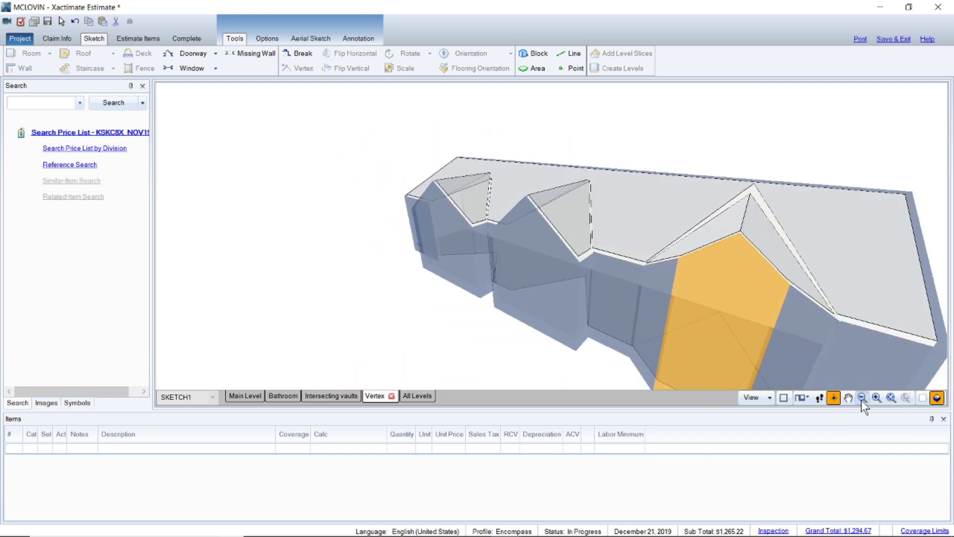
{"action": "left_click", "coordinate": [863, 399]}
{"action": "left_click_drag", "start_coordinate": [840, 313], "coordinate": [757, 286]}
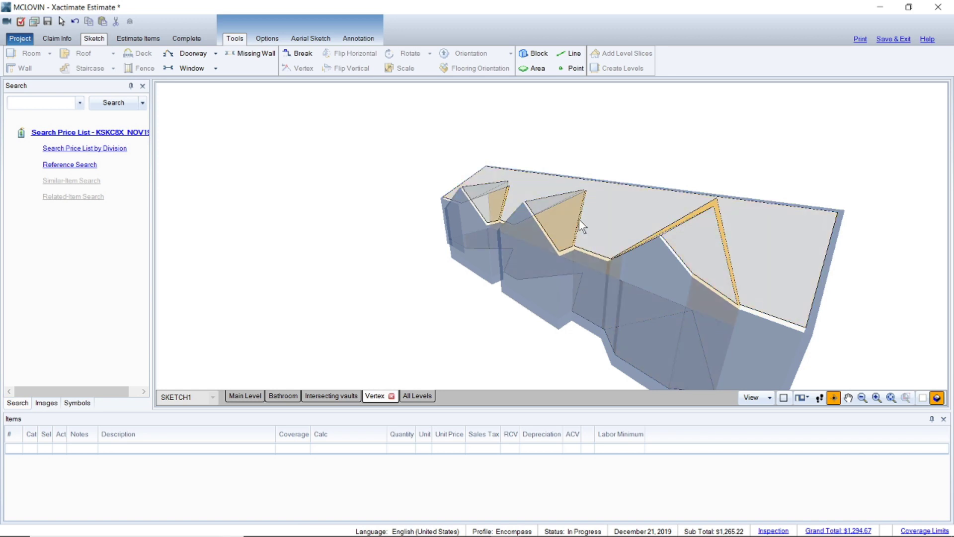
{"action": "left_click", "coordinate": [877, 398]}
{"action": "left_click", "coordinate": [877, 397]}
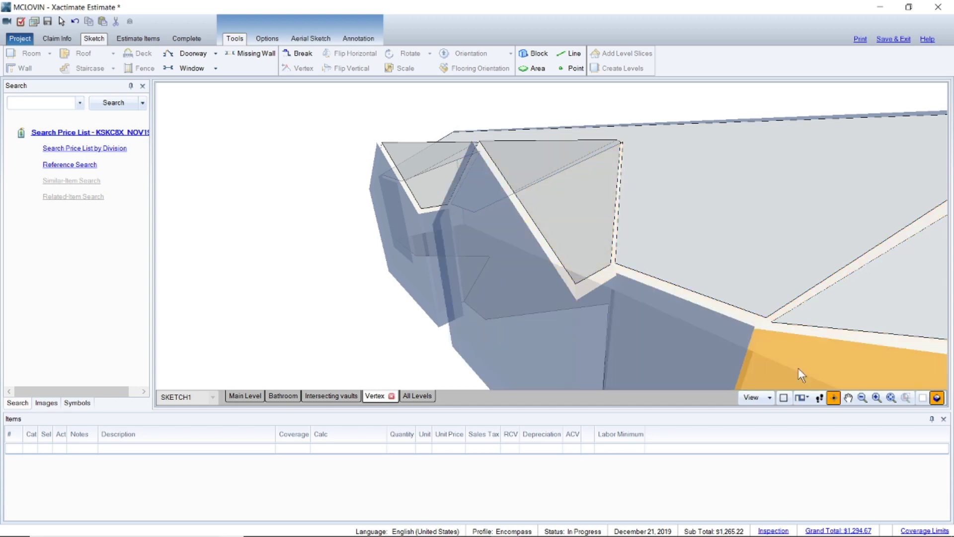
{"action": "left_click", "coordinate": [864, 397]}
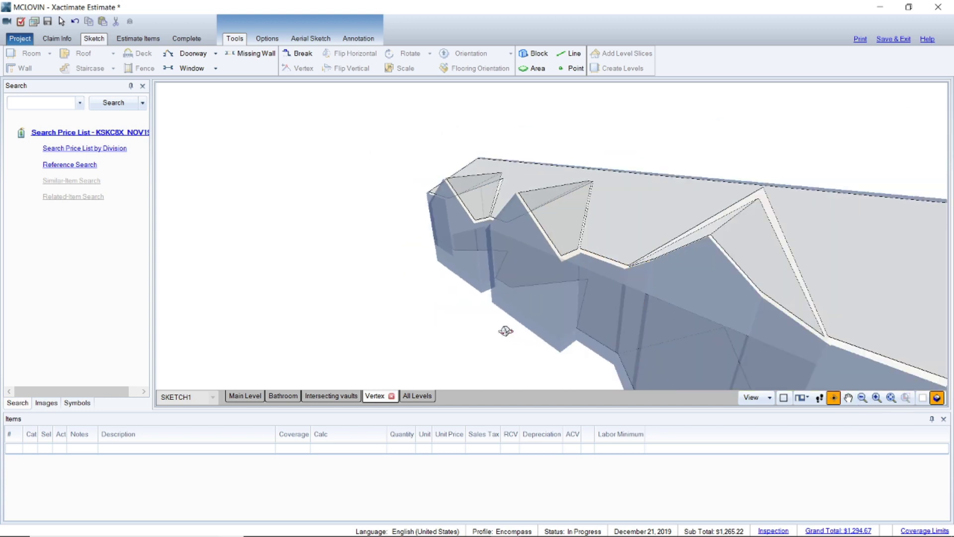
{"action": "left_click_drag", "start_coordinate": [477, 324], "coordinate": [738, 311]}
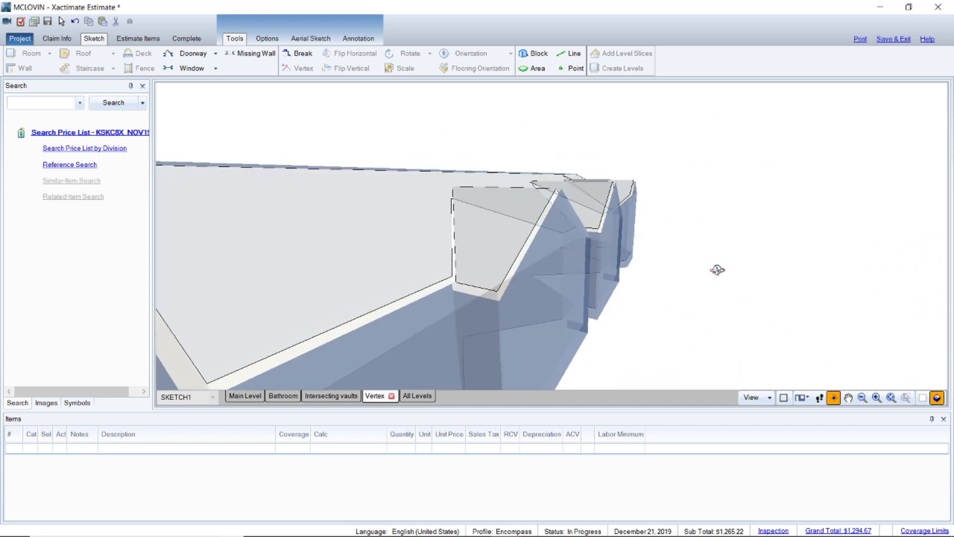
{"action": "left_click_drag", "start_coordinate": [718, 268], "coordinate": [780, 354]}
{"action": "left_click_drag", "start_coordinate": [762, 271], "coordinate": [761, 196]}
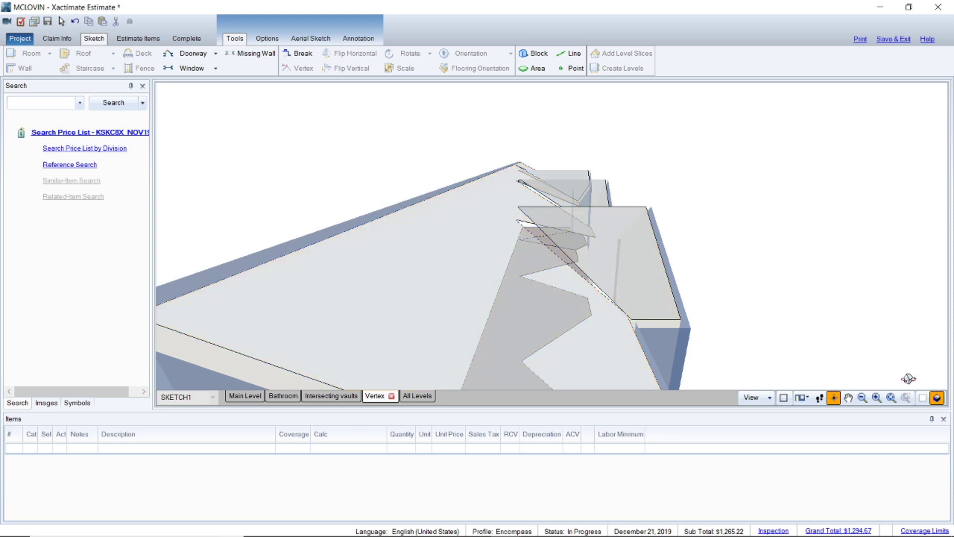
{"action": "left_click_drag", "start_coordinate": [810, 223], "coordinate": [803, 341]}
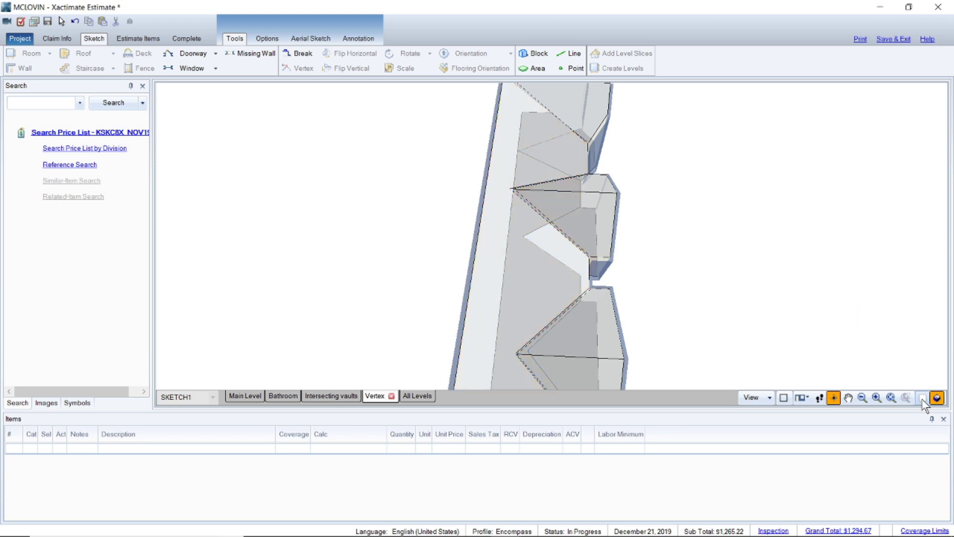
{"action": "left_click", "coordinate": [936, 398]}
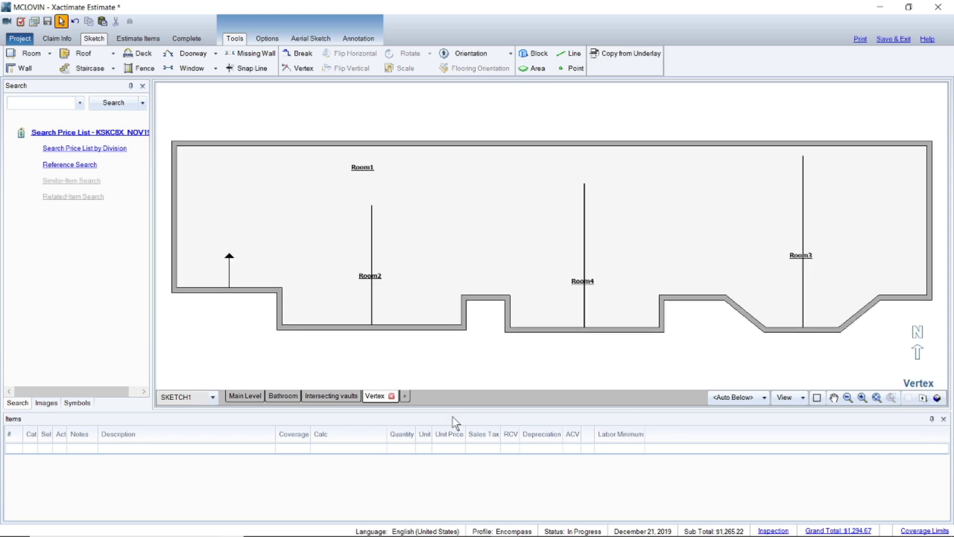
{"action": "left_click", "coordinate": [330, 396]}
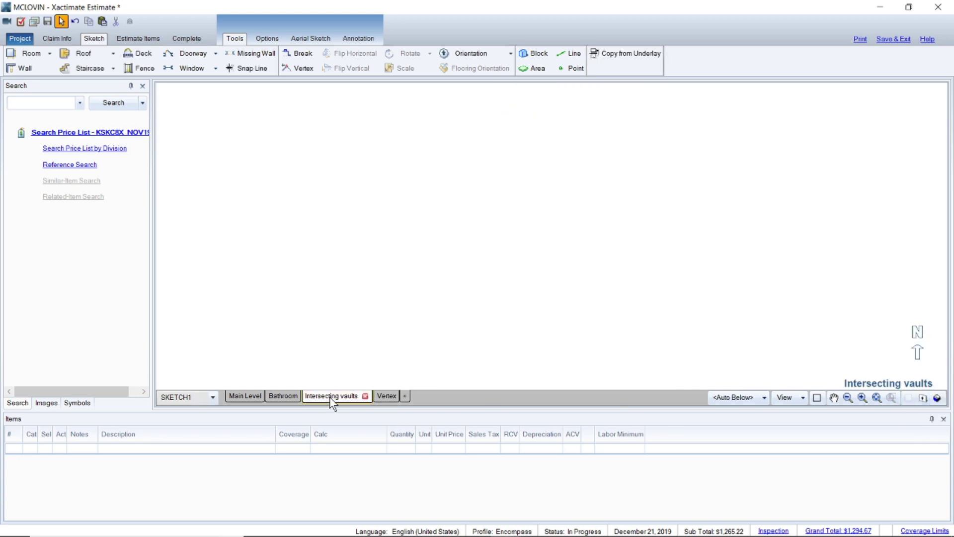
{"action": "left_click", "coordinate": [876, 398]}
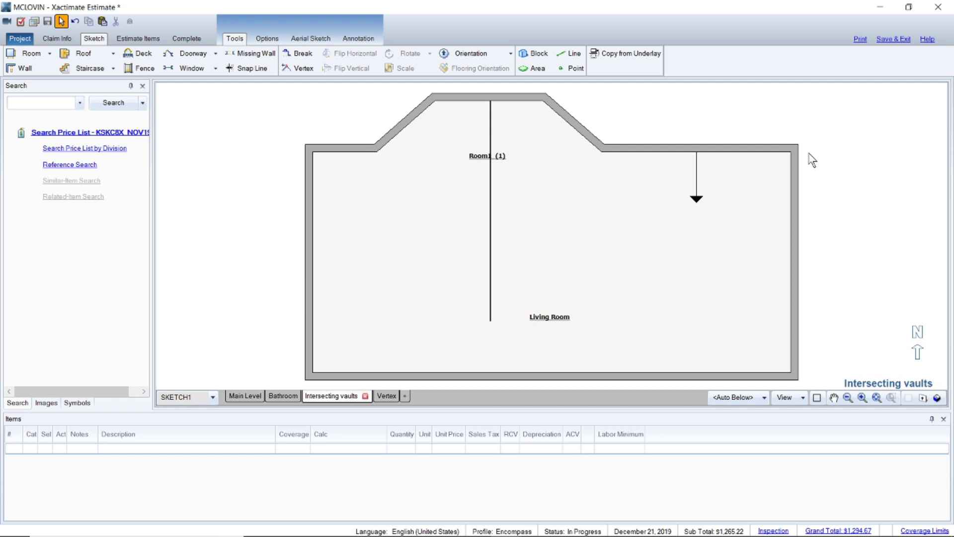
Step: Form a room about 2' 8" by 2' 11" in the Living Room's northeast corner by breaking the east wall and moving its north segment inward
{"action": "left_click", "coordinate": [299, 55]}
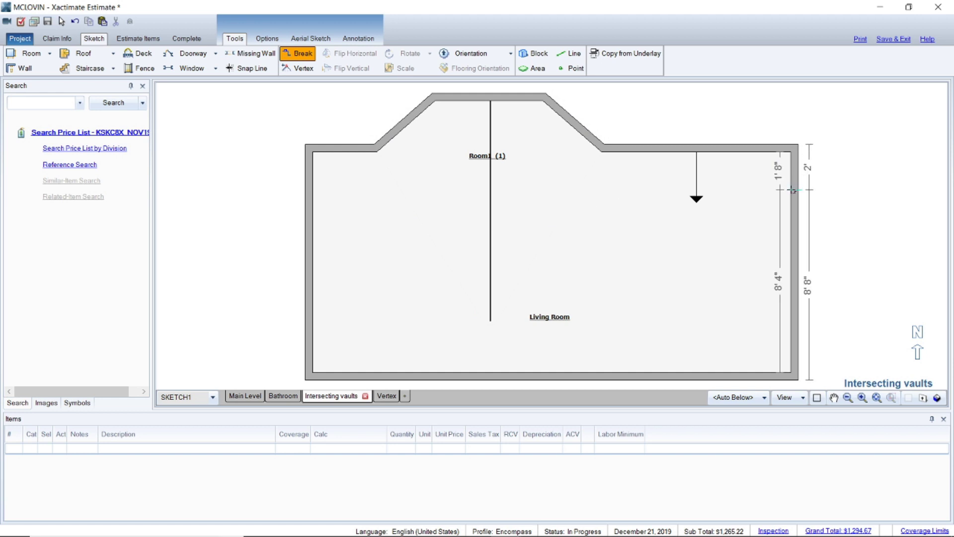
{"action": "left_click", "coordinate": [794, 220]}
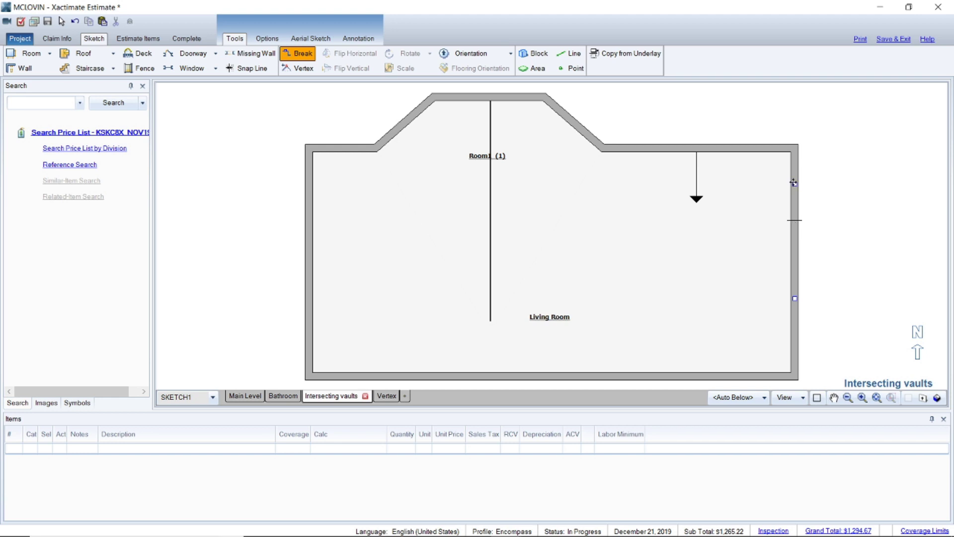
{"action": "left_click", "coordinate": [740, 171]}
{"action": "left_click_drag", "start_coordinate": [740, 171], "coordinate": [731, 180]}
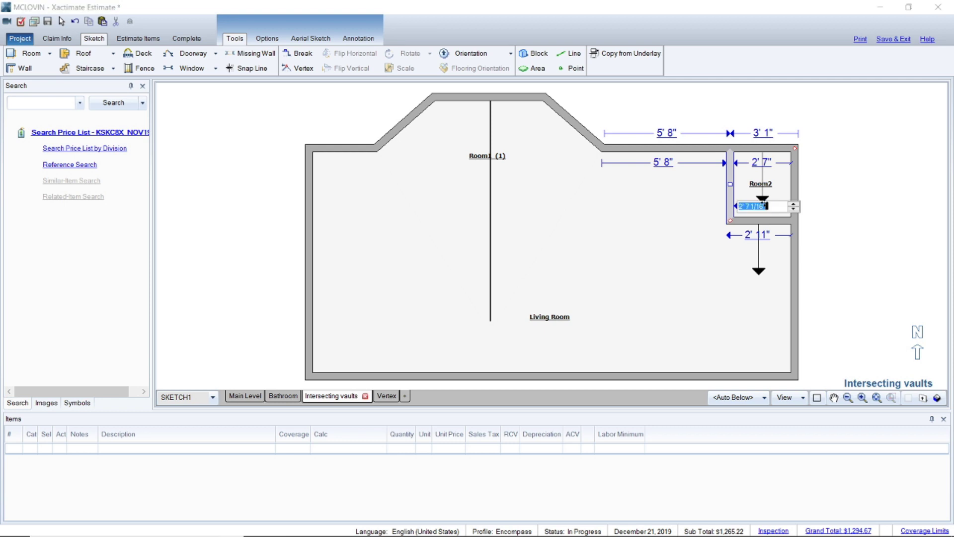
{"action": "left_click", "coordinate": [766, 208]}
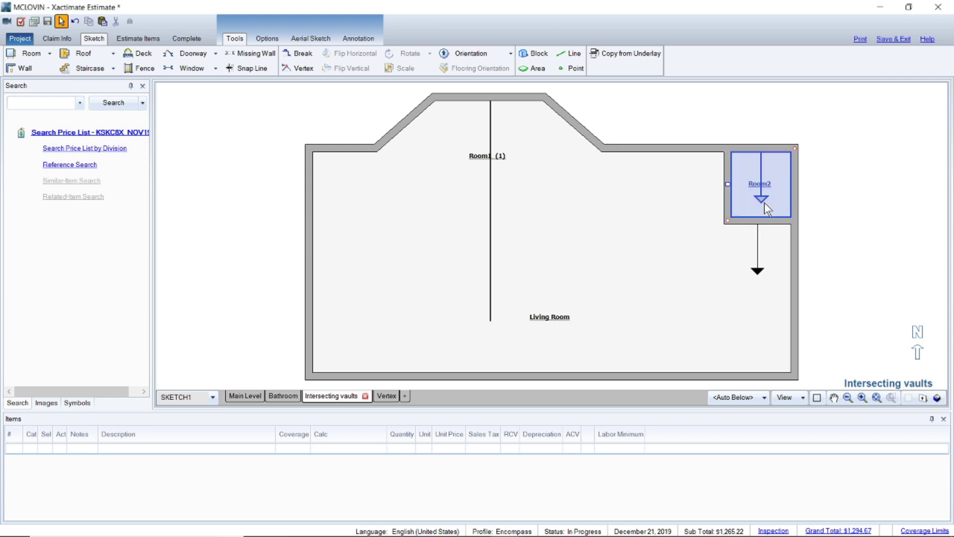
Step: Set the ceiling type of the new northeast corner room to Box
{"action": "left_click", "coordinate": [765, 182]}
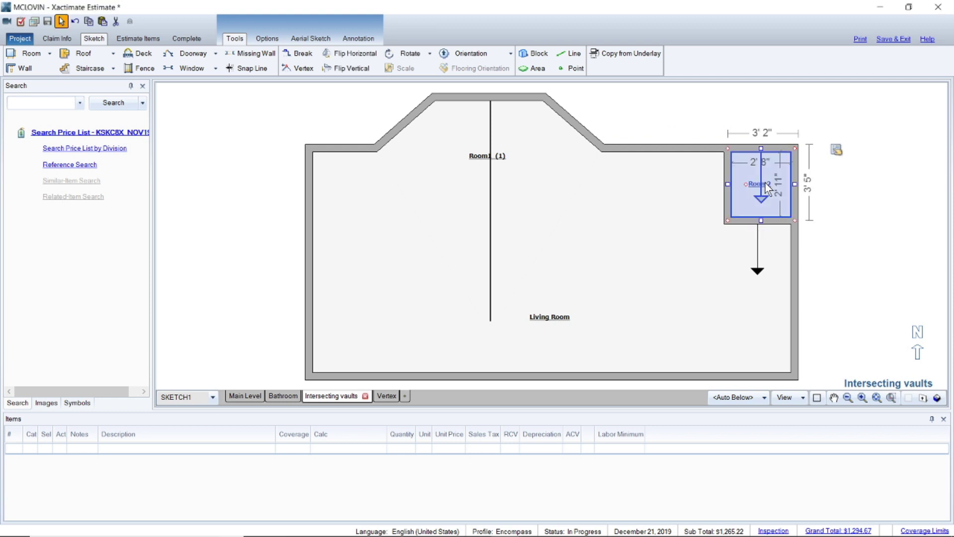
{"action": "left_click", "coordinate": [836, 150]}
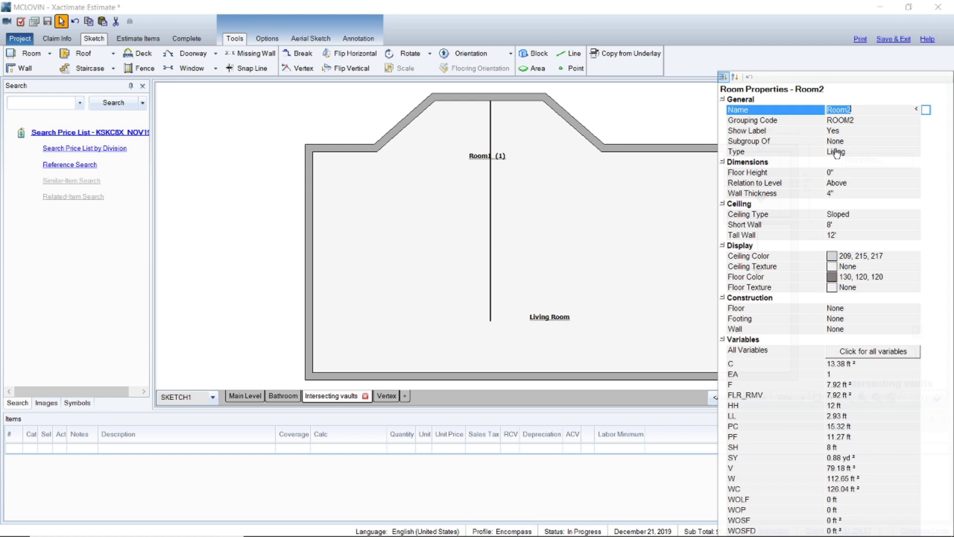
{"action": "left_click", "coordinate": [863, 218]}
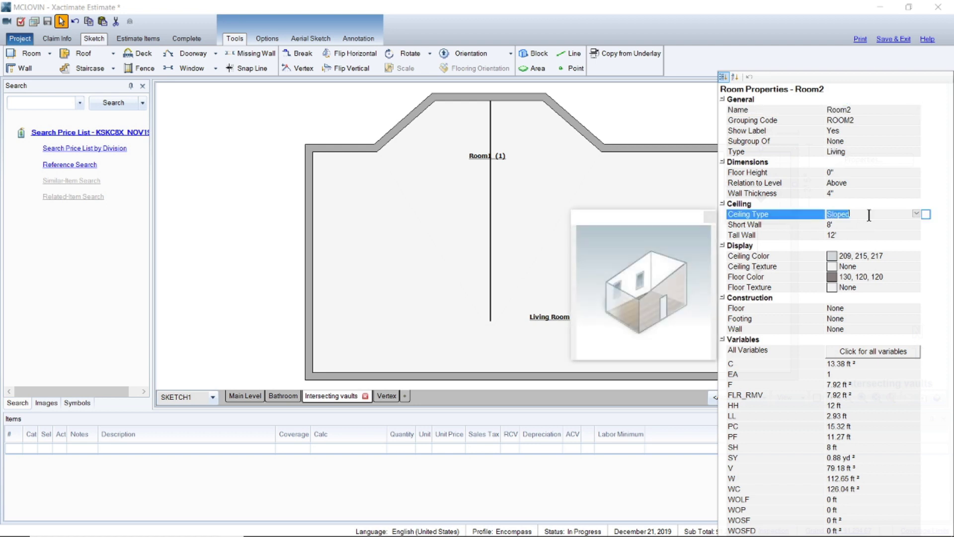
{"action": "left_click", "coordinate": [915, 215]}
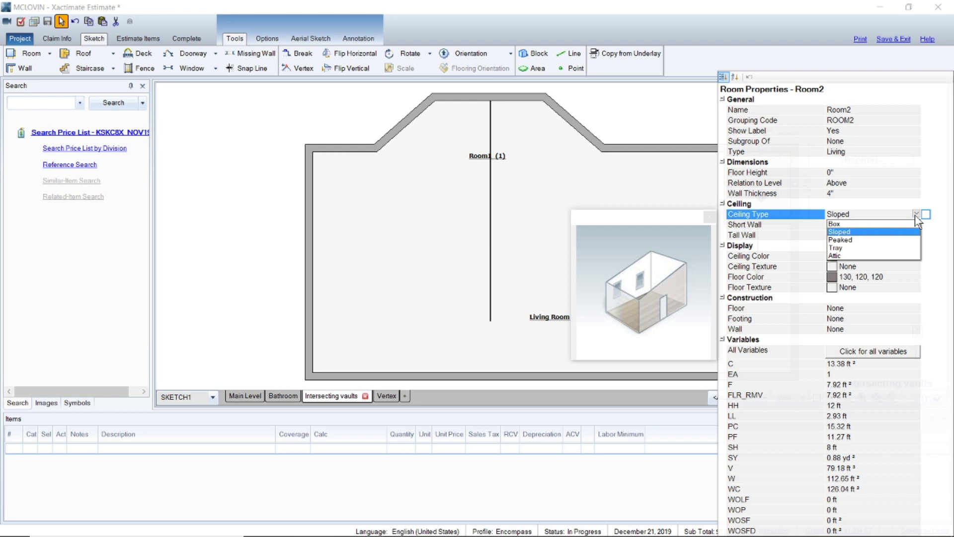
{"action": "left_click", "coordinate": [868, 224]}
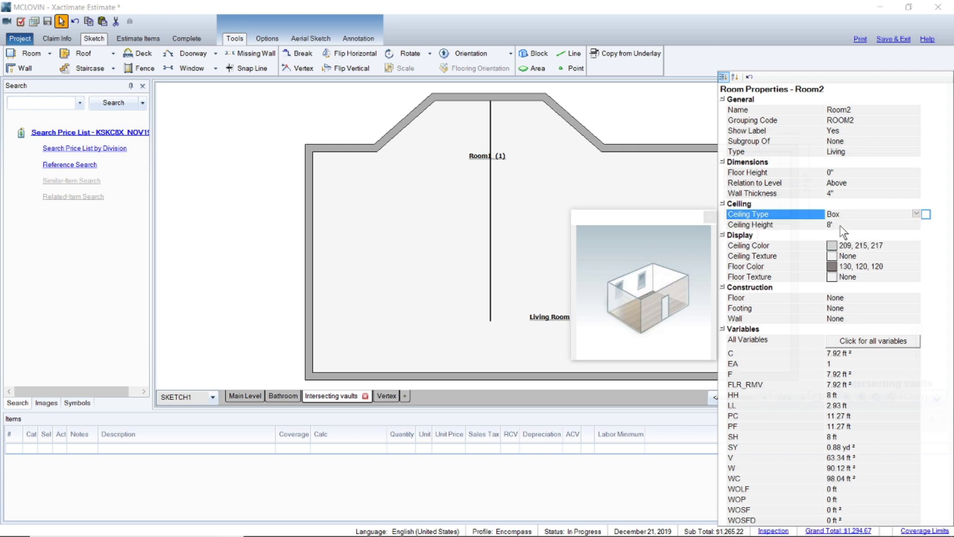
Step: Name the northeast corner room Closet and close its properties
{"action": "left_click", "coordinate": [846, 112]}
{"action": "left_click", "coordinate": [844, 111]}
{"action": "type", "text": "clo"}
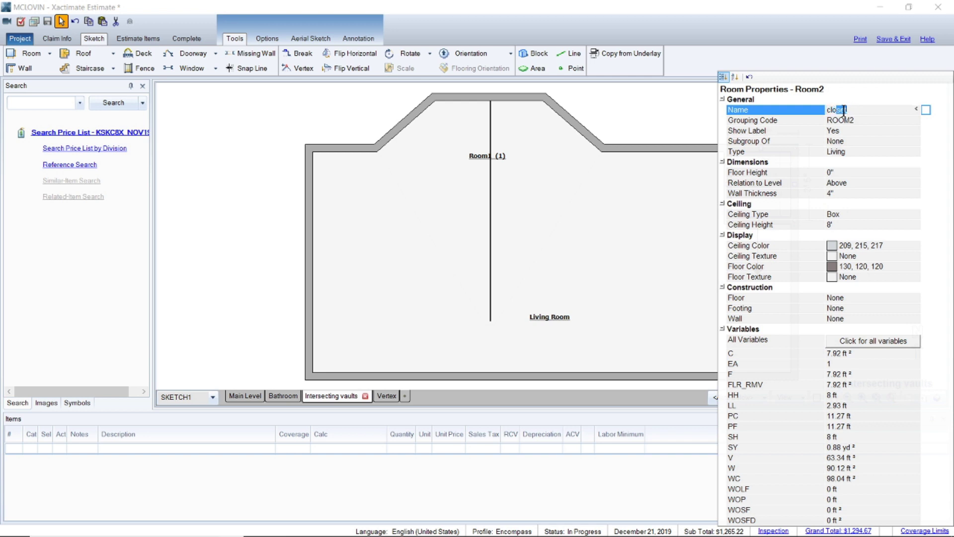
{"action": "type", "text": "set"}
{"action": "key", "text": "Return"}
{"action": "left_click", "coordinate": [663, 126]}
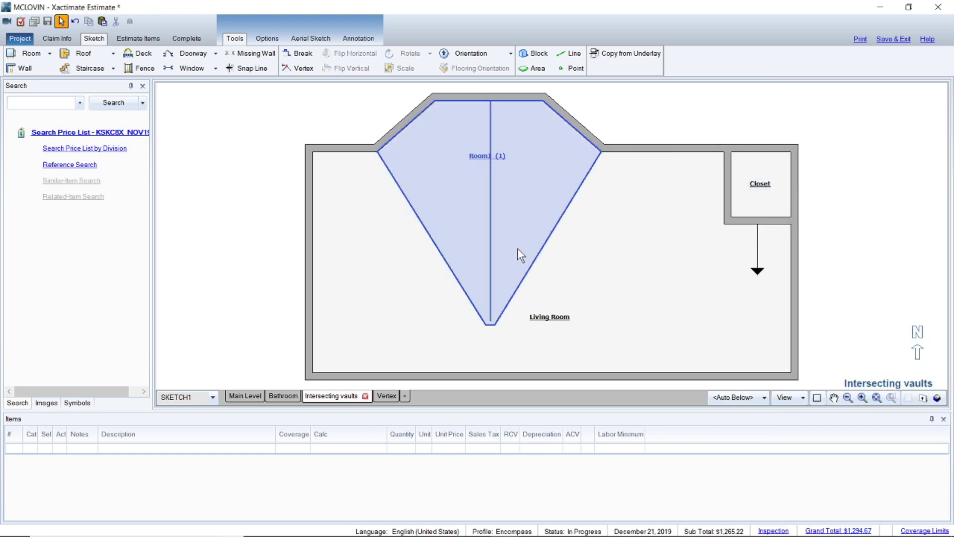
Step: Place a 2' 6" wide doorway in the Living Room's north wall just west of the closet
{"action": "key", "text": "d"}
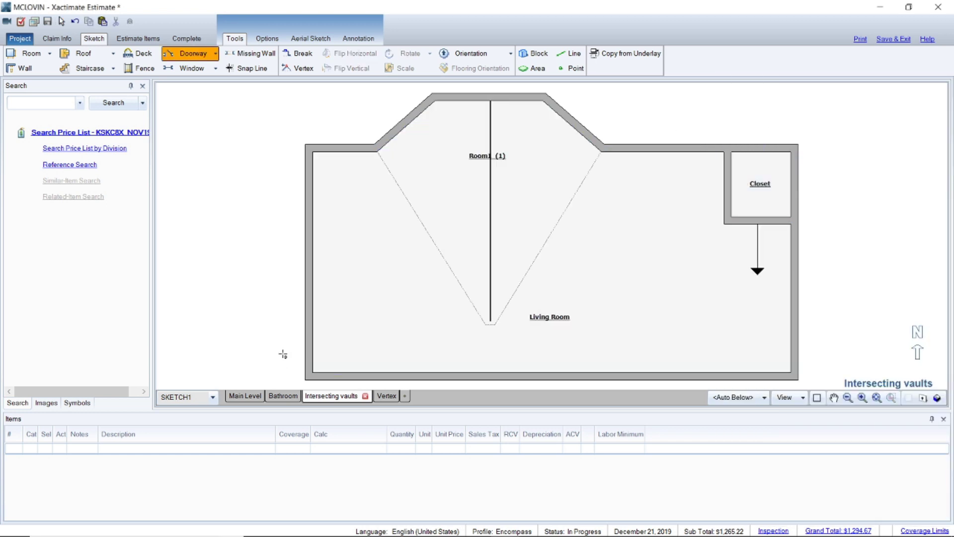
{"action": "left_click", "coordinate": [719, 148]}
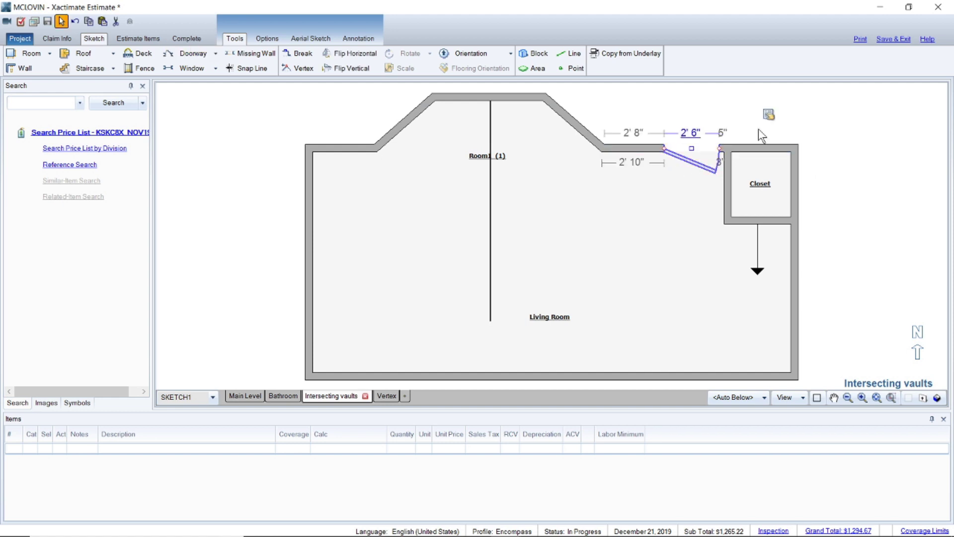
Step: Set the door swing of the Living Room's north wall doorway to Left-hand
{"action": "left_click", "coordinate": [769, 115]}
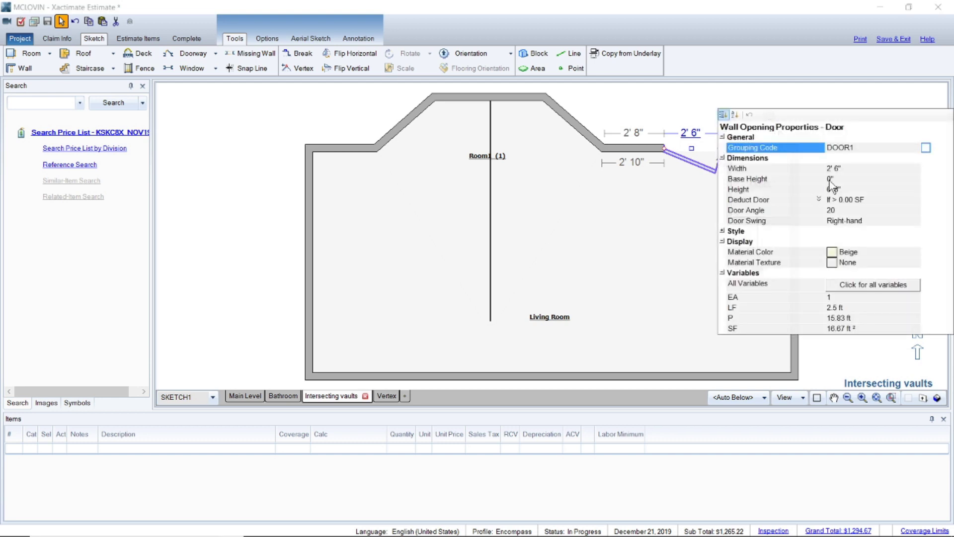
{"action": "left_click", "coordinate": [864, 221]}
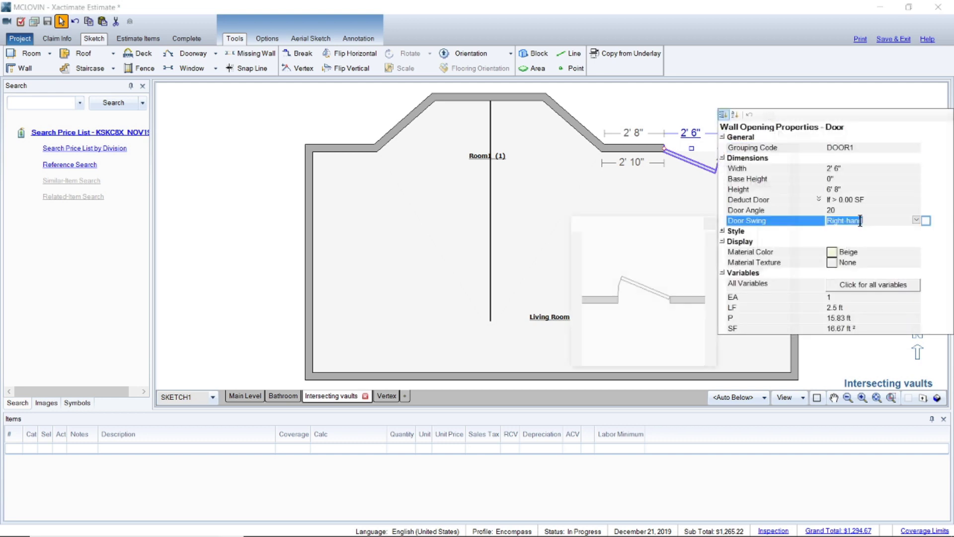
{"action": "left_click", "coordinate": [917, 221]}
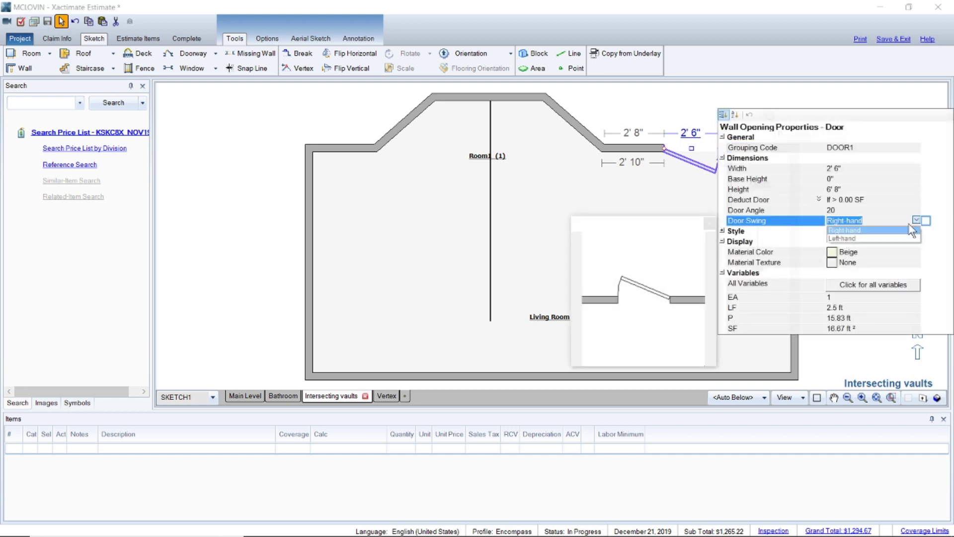
{"action": "left_click", "coordinate": [873, 239]}
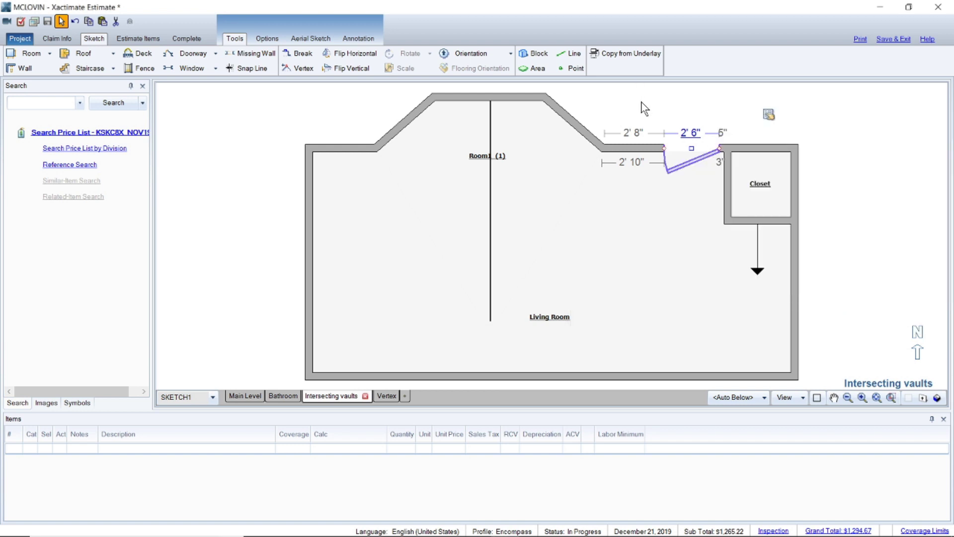
Step: Place a 2' 6" wide doorway in the closet's west wall, opening into the Living Room
{"action": "left_click", "coordinate": [642, 103]}
{"action": "left_click", "coordinate": [691, 169]}
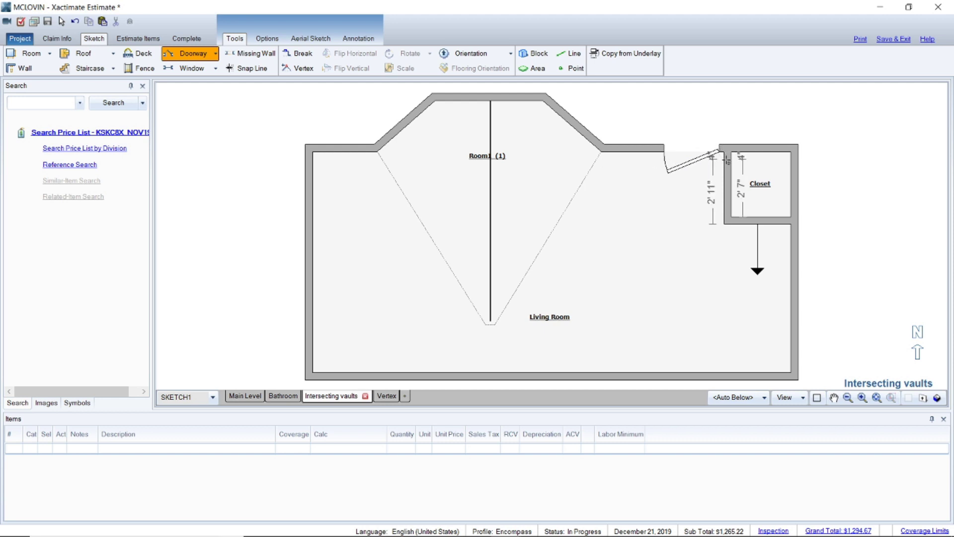
{"action": "left_click", "coordinate": [726, 160]}
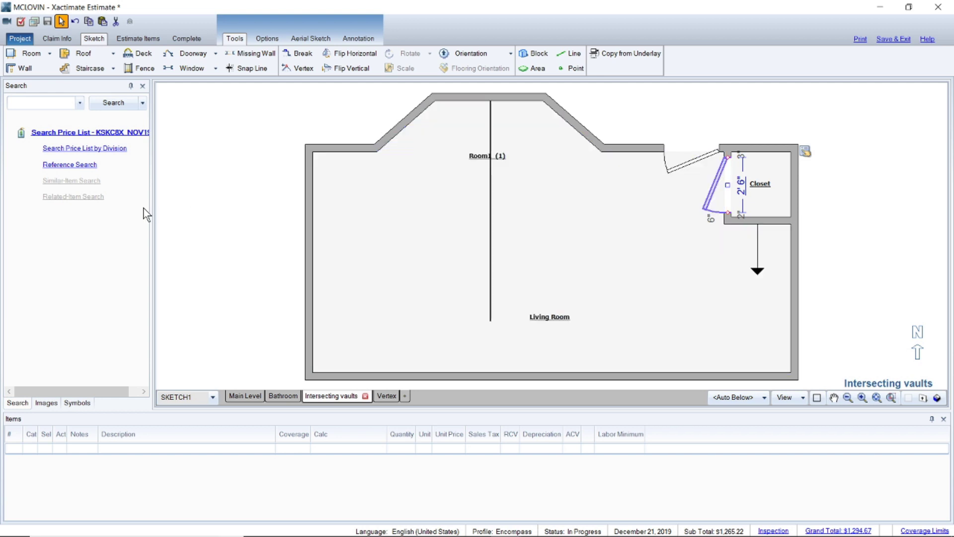
Step: Place a window in the Living Room's west wall and set its width to 2'
{"action": "key", "text": "w"}
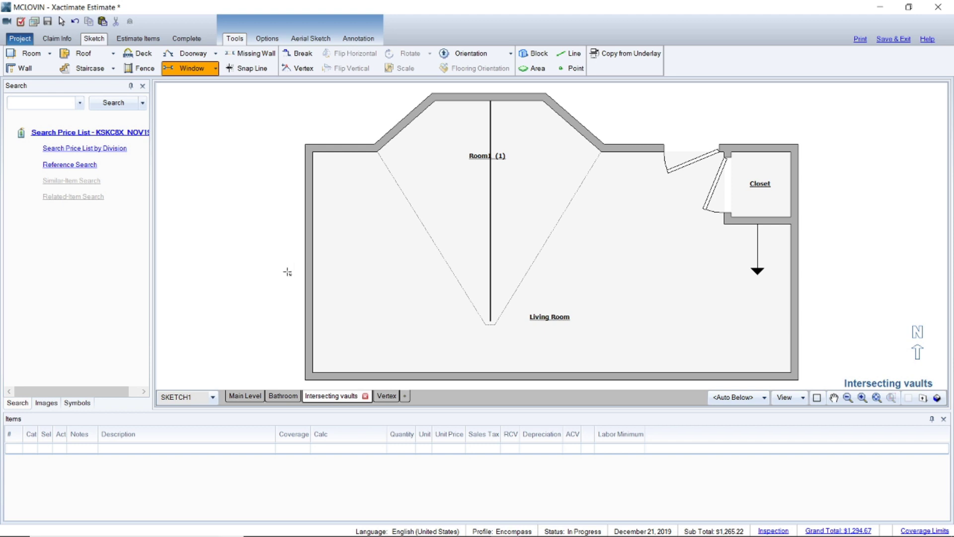
{"action": "left_click", "coordinate": [307, 272]}
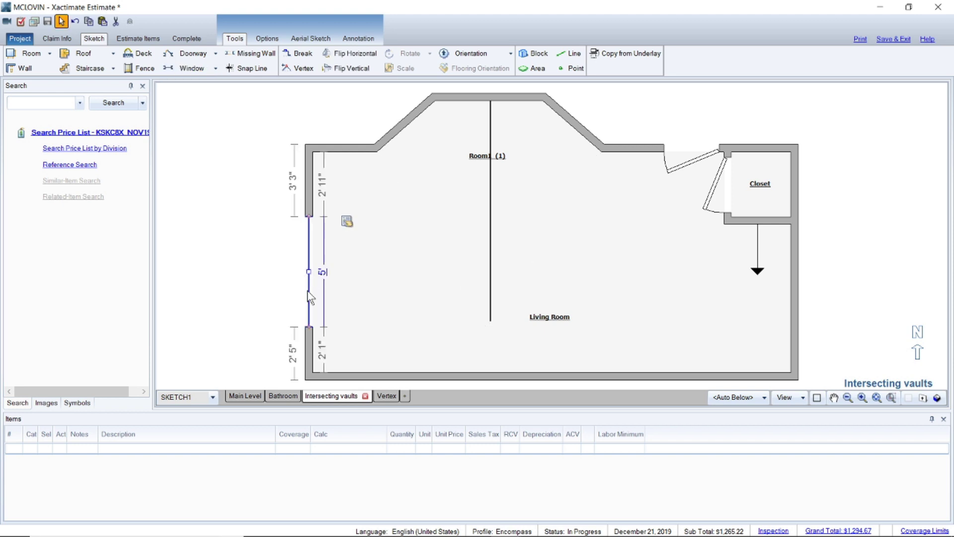
{"action": "left_click", "coordinate": [317, 277]}
{"action": "left_click", "coordinate": [323, 273]}
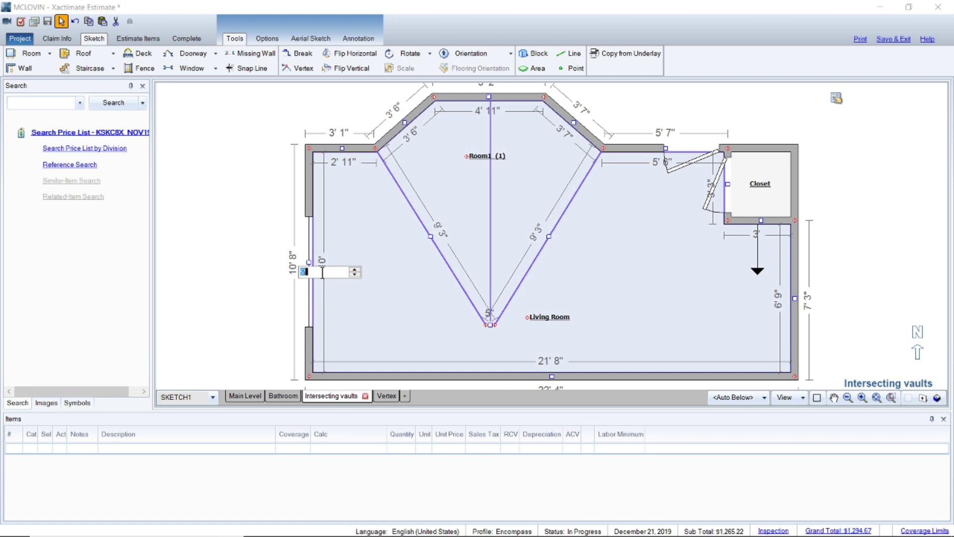
{"action": "type", "text": "2"}
{"action": "key", "text": "Return"}
Step: Delete the window from the Living Room's west wall
{"action": "left_click", "coordinate": [312, 272]}
{"action": "left_click", "coordinate": [310, 272]}
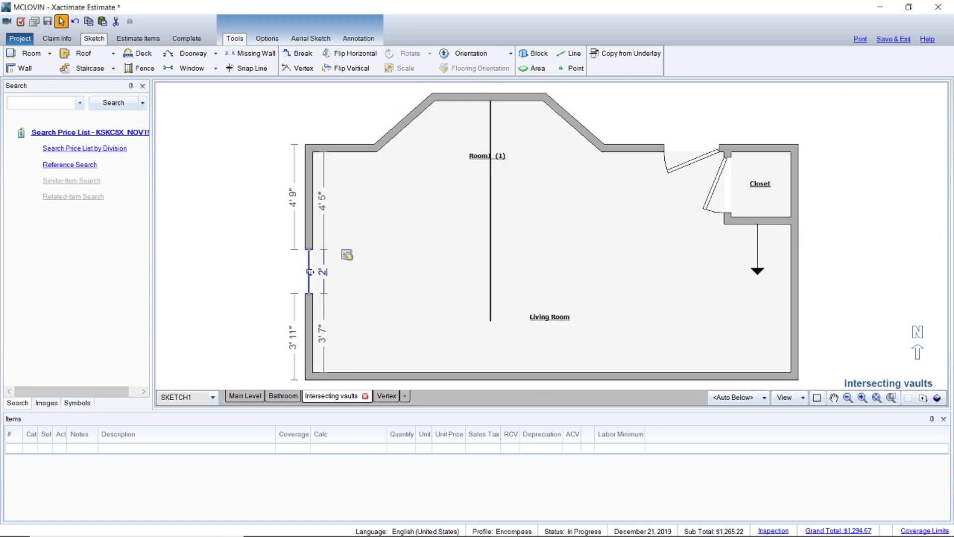
{"action": "key", "text": "Delete"}
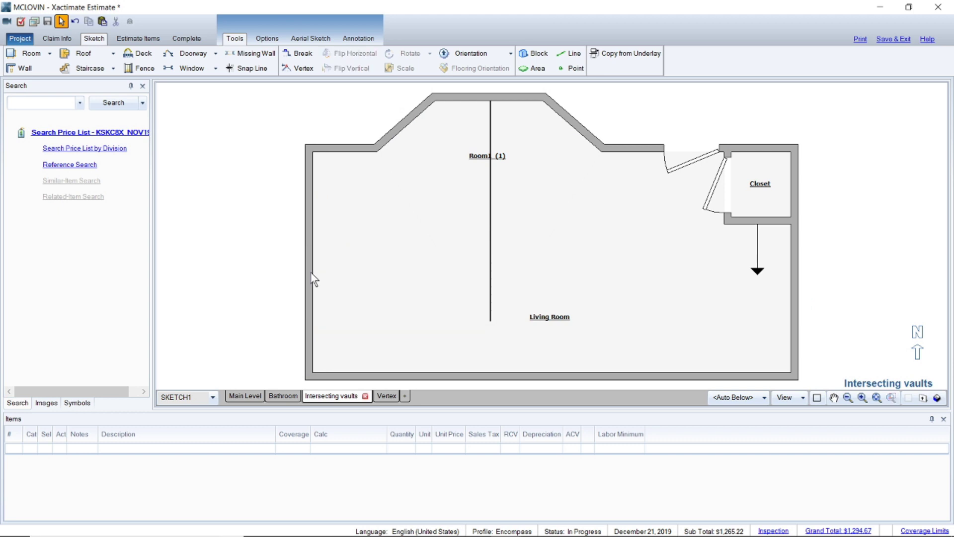
Step: Place a 2' wide window at the middle of each of the three bay walls of Room1 (1)
{"action": "key", "text": "b"}
{"action": "left_click", "coordinate": [405, 123]}
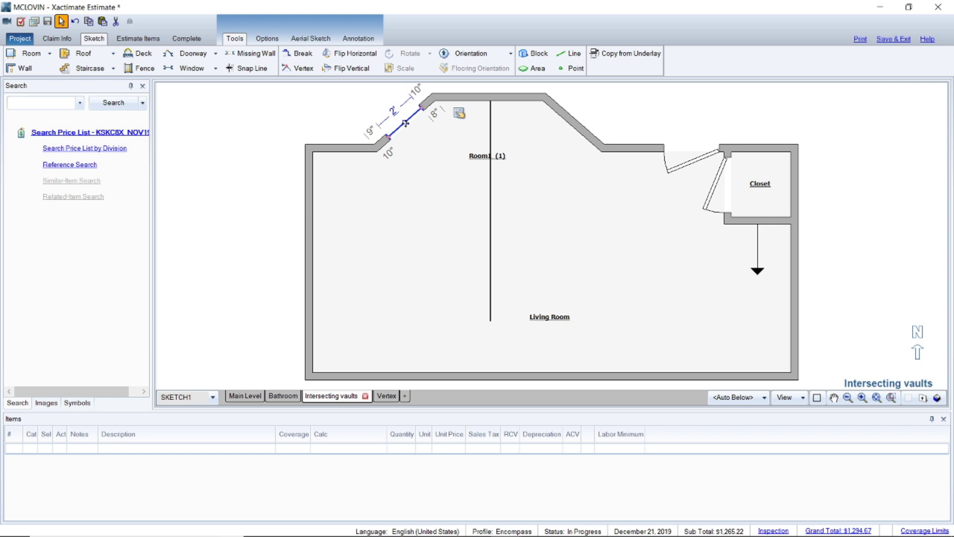
{"action": "key", "text": "Escape"}
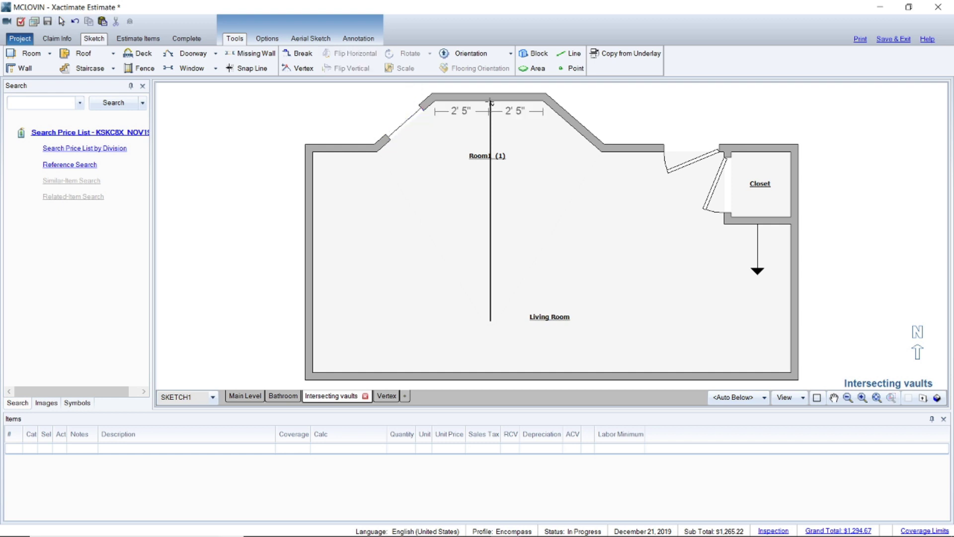
{"action": "left_click", "coordinate": [490, 99]}
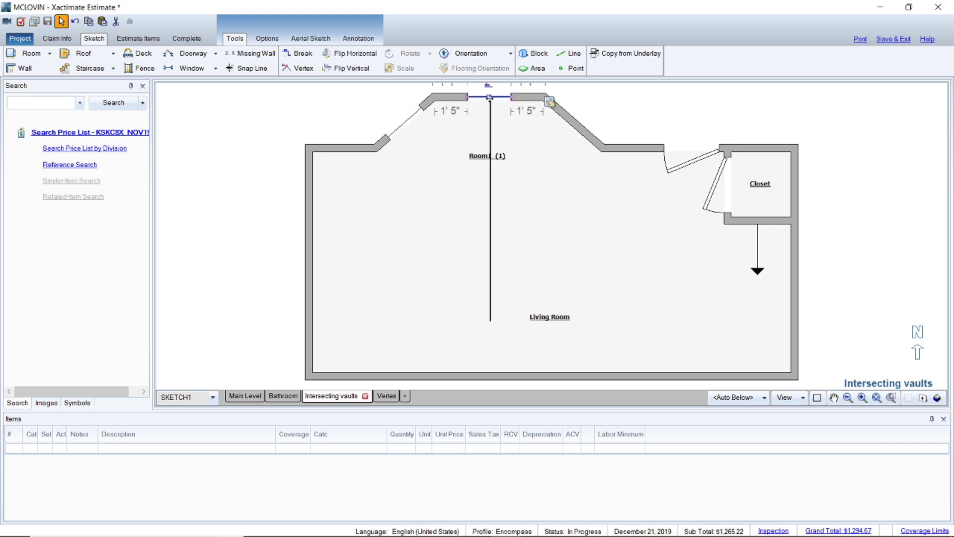
{"action": "key", "text": "Escape"}
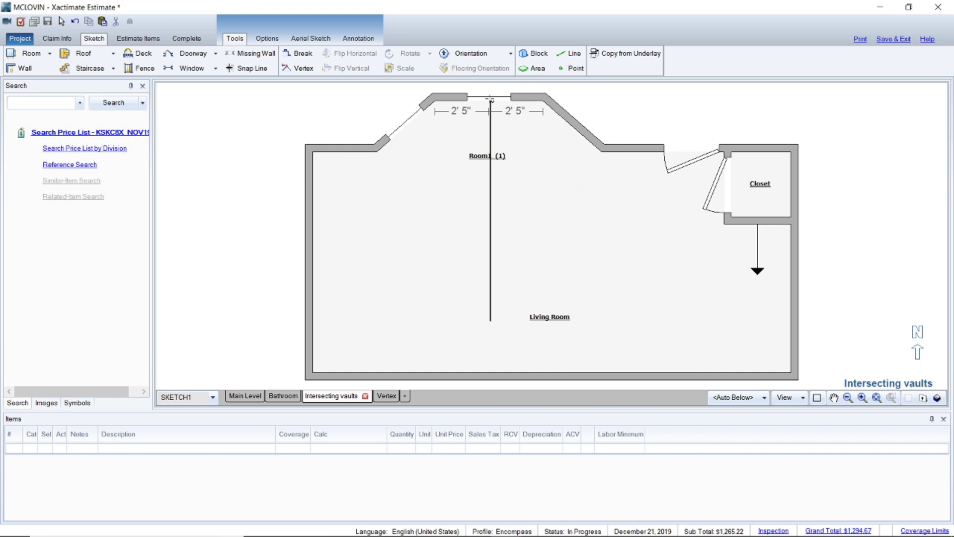
{"action": "left_click", "coordinate": [576, 122]}
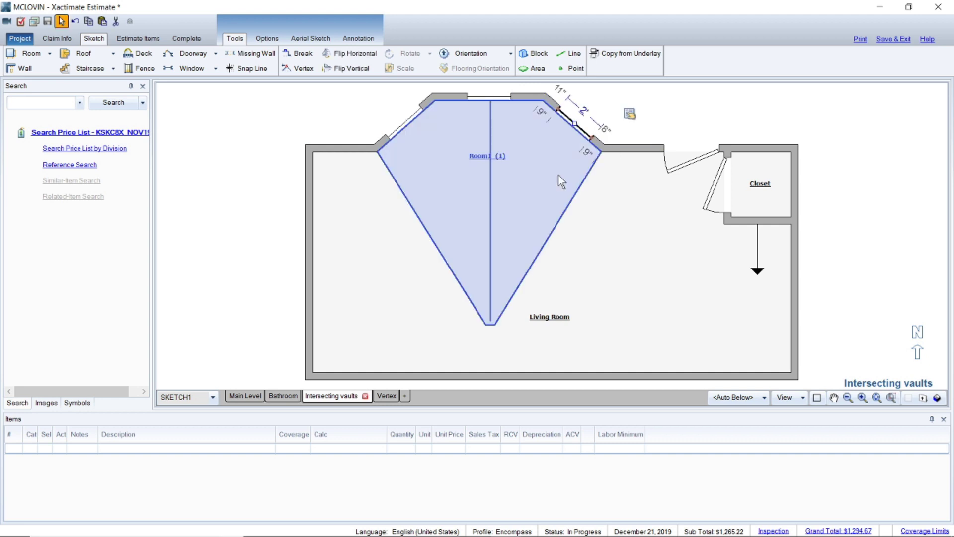
{"action": "key", "text": "Escape"}
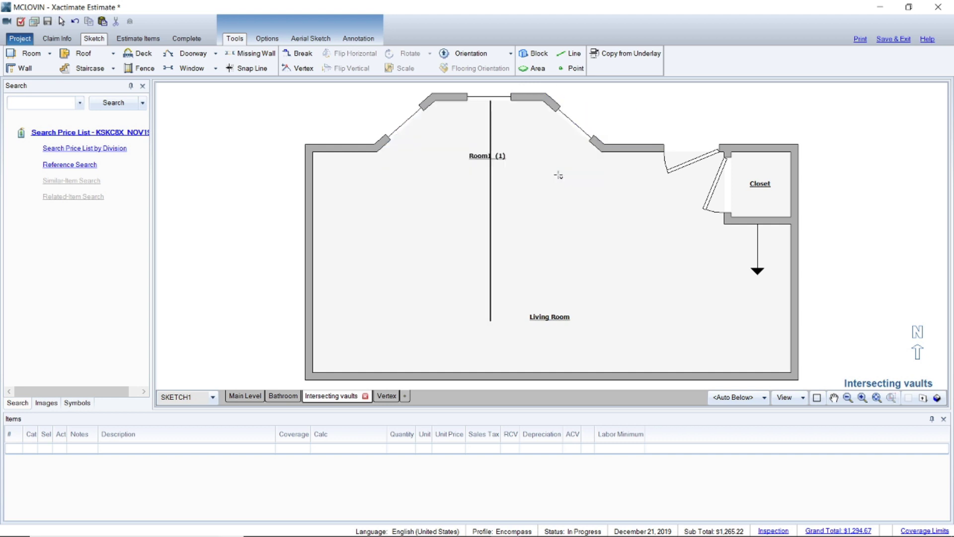
Step: Place a window in the north wall between the bay and the doorway, set its width to 1', and shift it slightly toward the door
{"action": "left_click", "coordinate": [637, 149]}
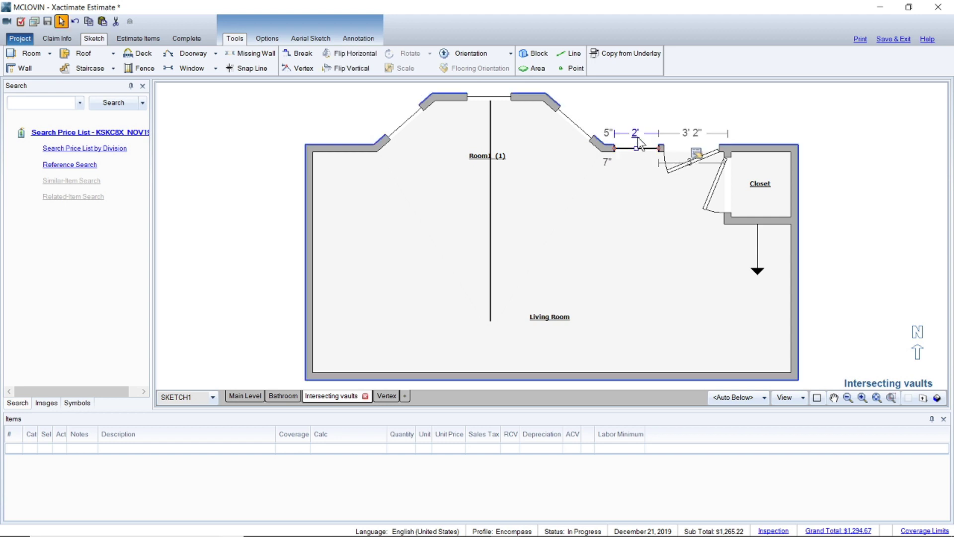
{"action": "type", "text": "1"}
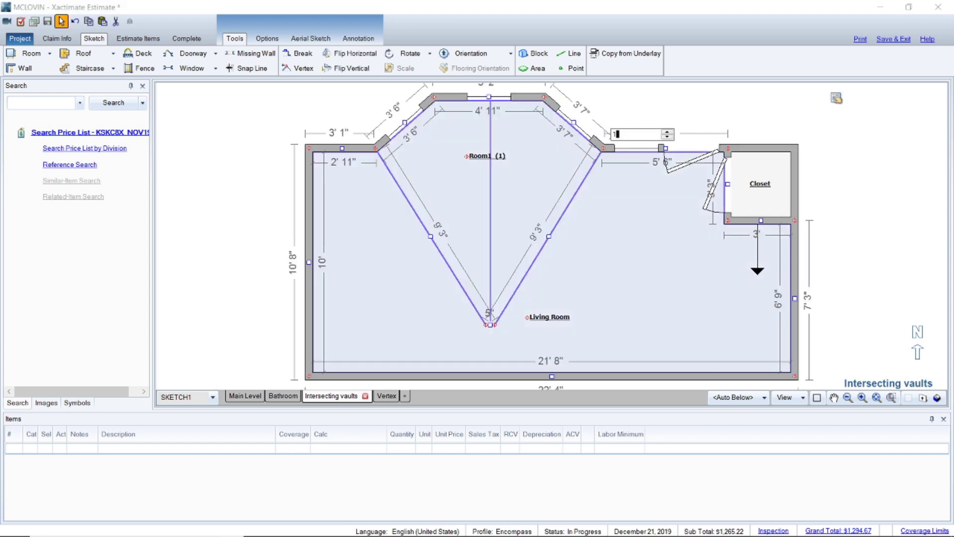
{"action": "key", "text": "Return"}
{"action": "left_click", "coordinate": [637, 148]}
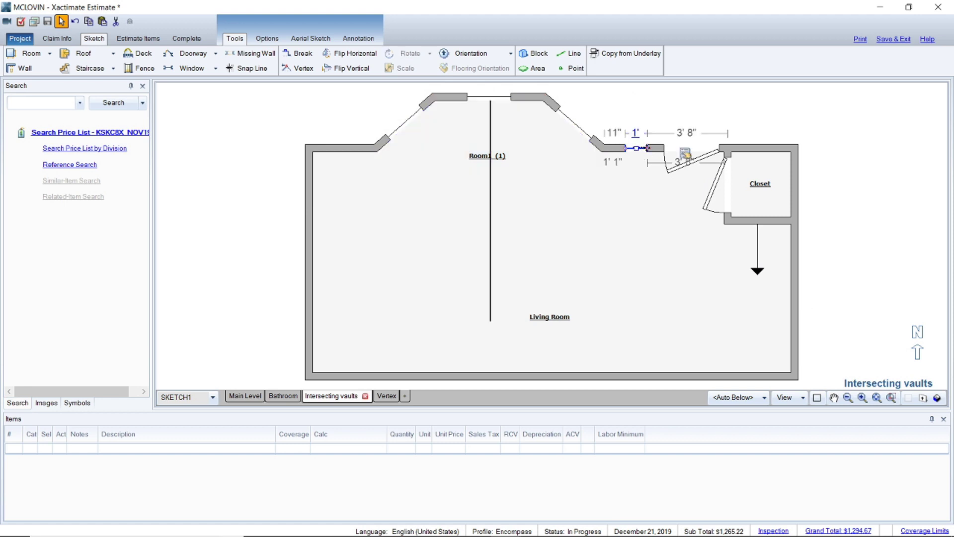
{"action": "left_click_drag", "start_coordinate": [636, 149], "coordinate": [646, 148]}
Step: Set the narrow sidelight window beside the north door to a 6" base height and a 7' height
{"action": "left_click", "coordinate": [696, 155]}
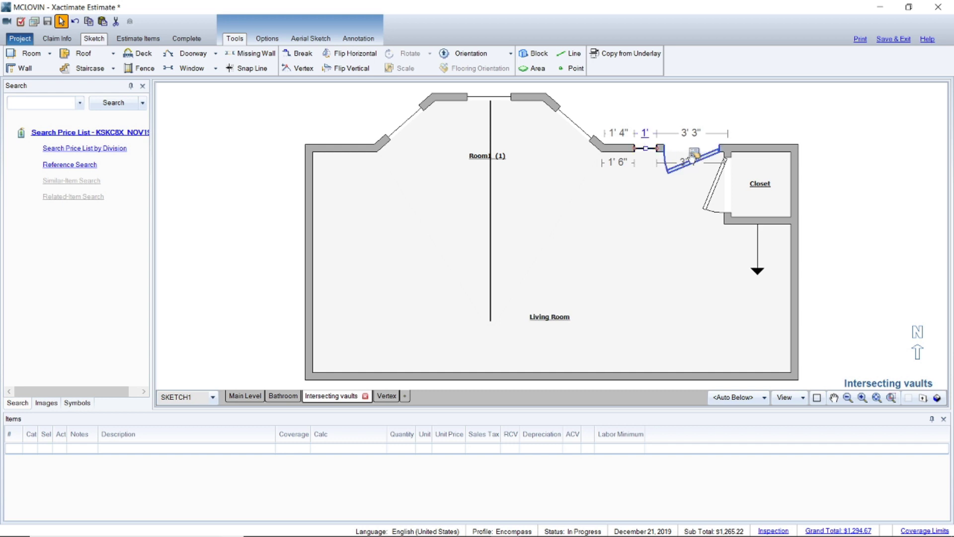
{"action": "left_click", "coordinate": [731, 164]}
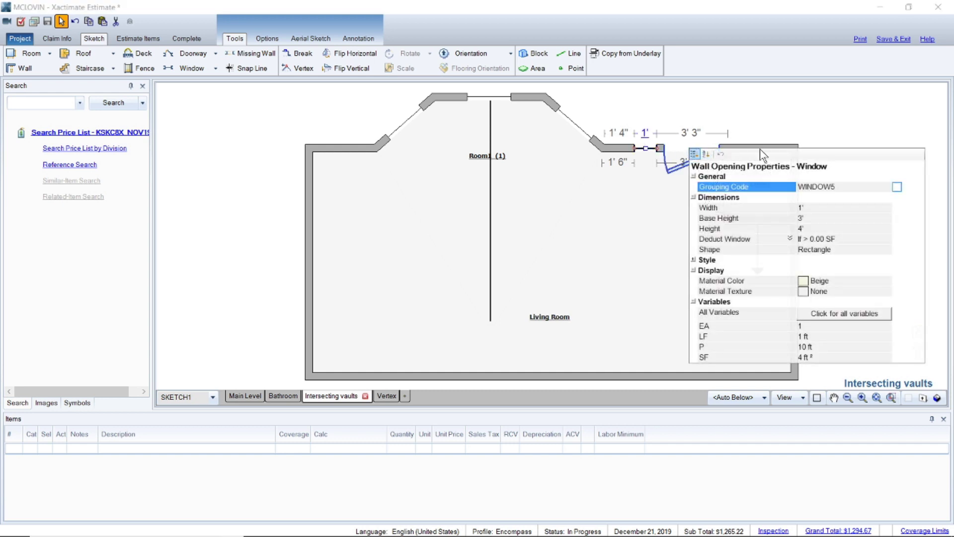
{"action": "left_click", "coordinate": [809, 218]}
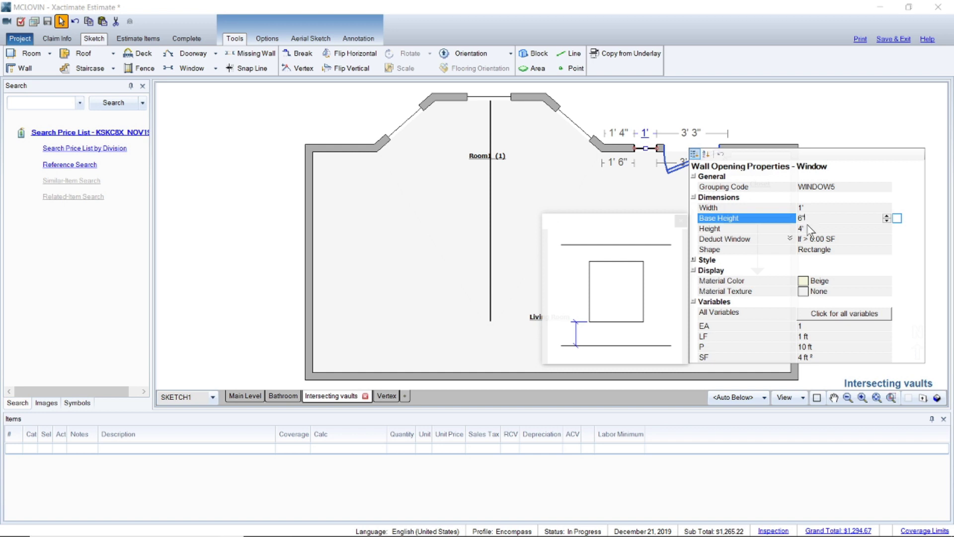
{"action": "left_click", "coordinate": [808, 229]}
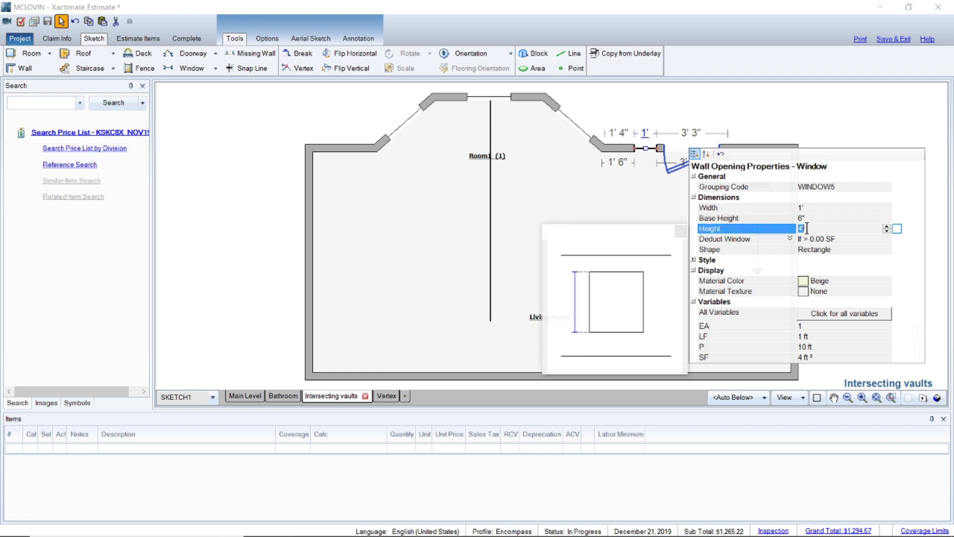
{"action": "type", "text": "7'"}
{"action": "left_click", "coordinate": [860, 113]}
{"action": "left_click", "coordinate": [546, 144]}
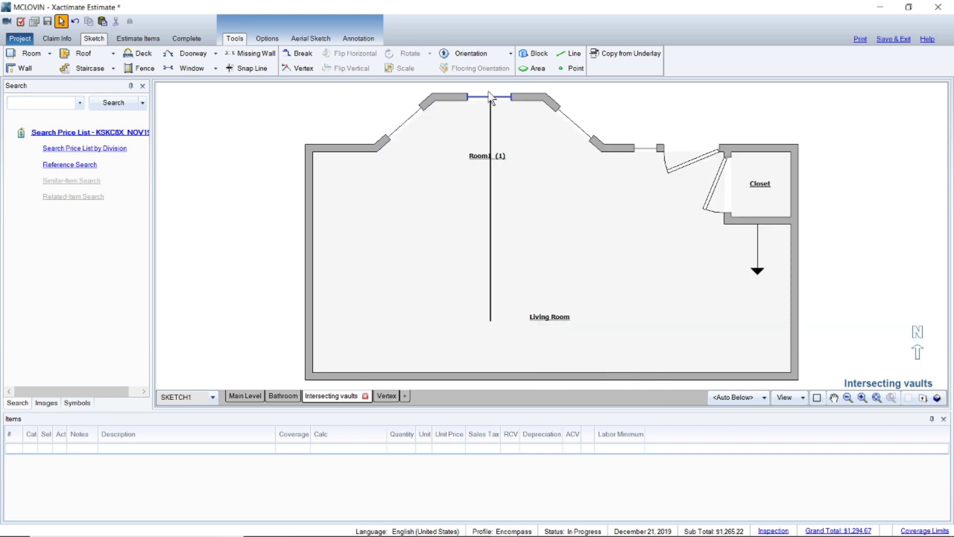
Step: Set the width of the window in the bay's north wall to 3'
{"action": "left_click", "coordinate": [521, 97]}
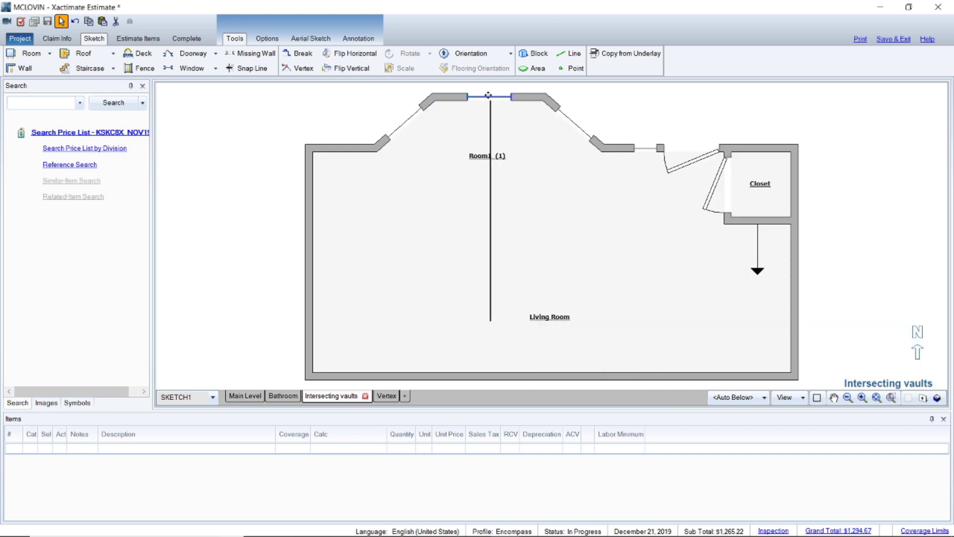
{"action": "left_click", "coordinate": [549, 102]}
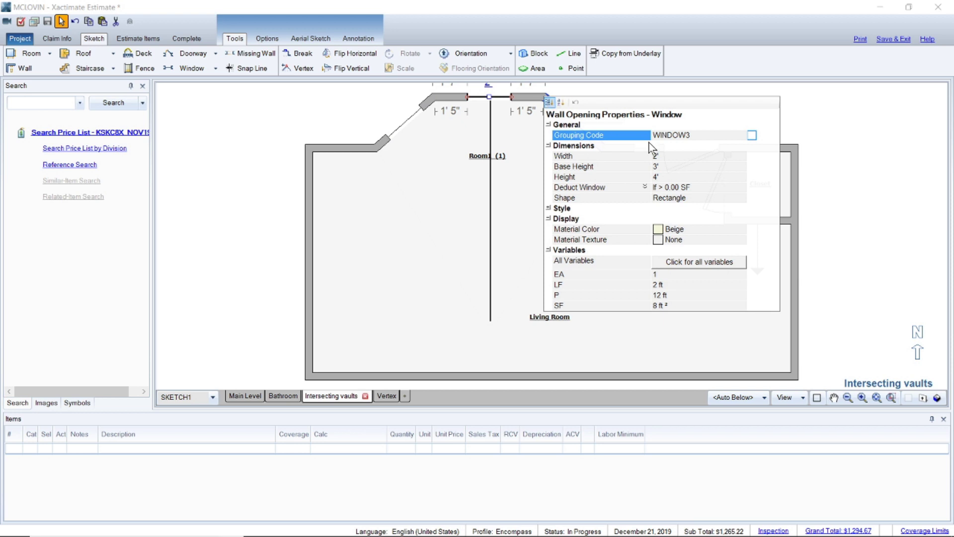
{"action": "left_click", "coordinate": [666, 156]}
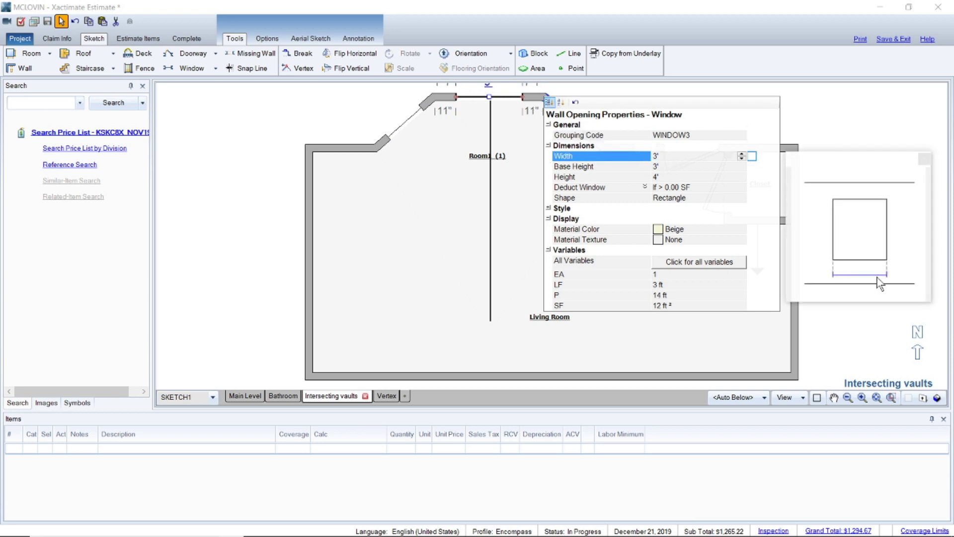
{"action": "left_click", "coordinate": [889, 125]}
{"action": "left_click", "coordinate": [888, 123]}
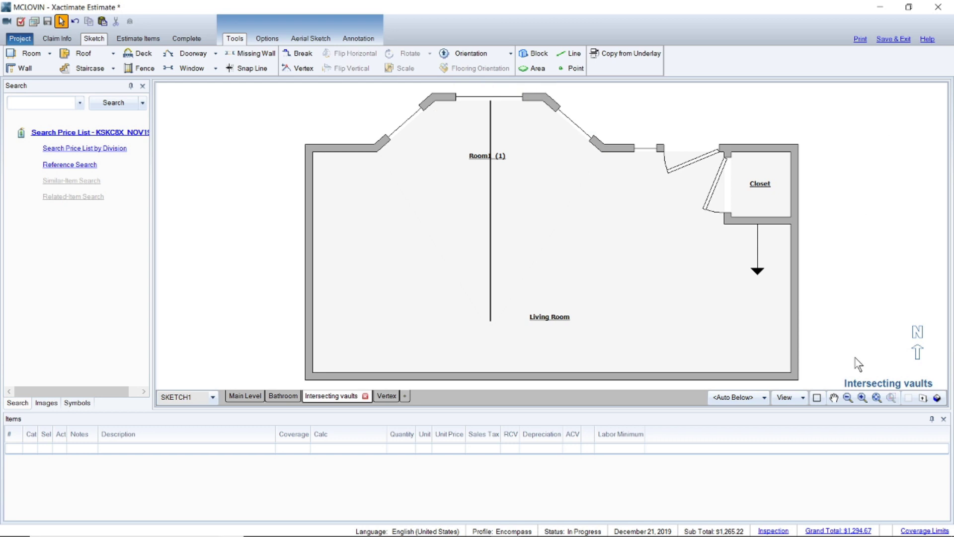
Step: Examine the doors, windows and intersecting vaulted ceilings from several angles in 3D, and return to the plan view
{"action": "left_click", "coordinate": [847, 398]}
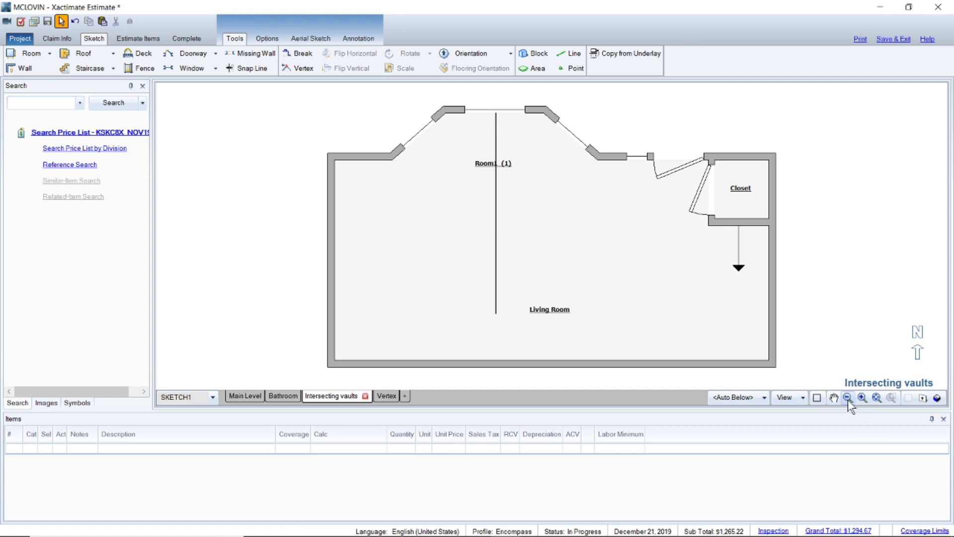
{"action": "left_click", "coordinate": [848, 399]}
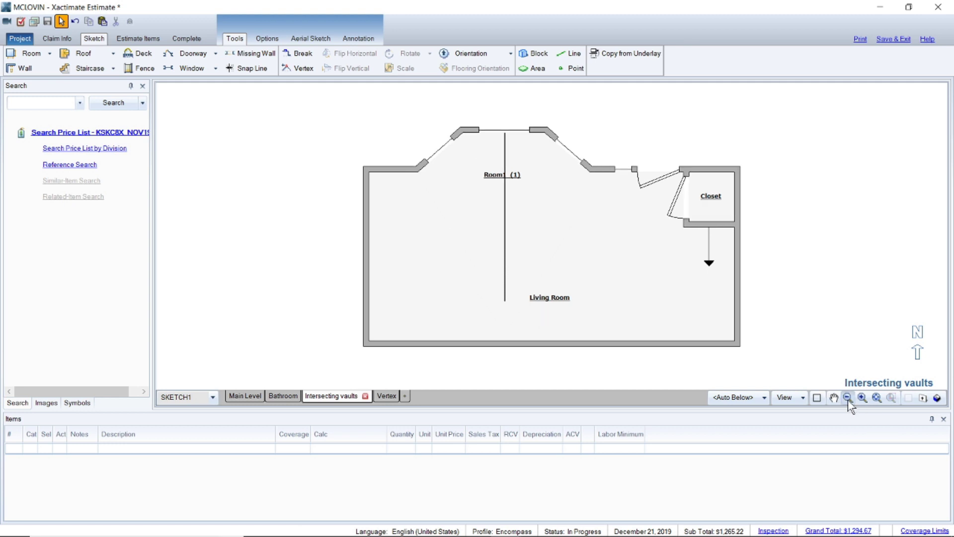
{"action": "left_click", "coordinate": [937, 398]}
{"action": "mouse_move", "coordinate": [835, 283]}
{"action": "left_mouse_down"}
{"action": "mouse_move", "coordinate": [632, 162]}
{"action": "mouse_move", "coordinate": [641, 169]}
{"action": "left_mouse_up"}
{"action": "left_click_drag", "start_coordinate": [798, 290], "coordinate": [626, 223]}
{"action": "left_click_drag", "start_coordinate": [831, 196], "coordinate": [771, 183]}
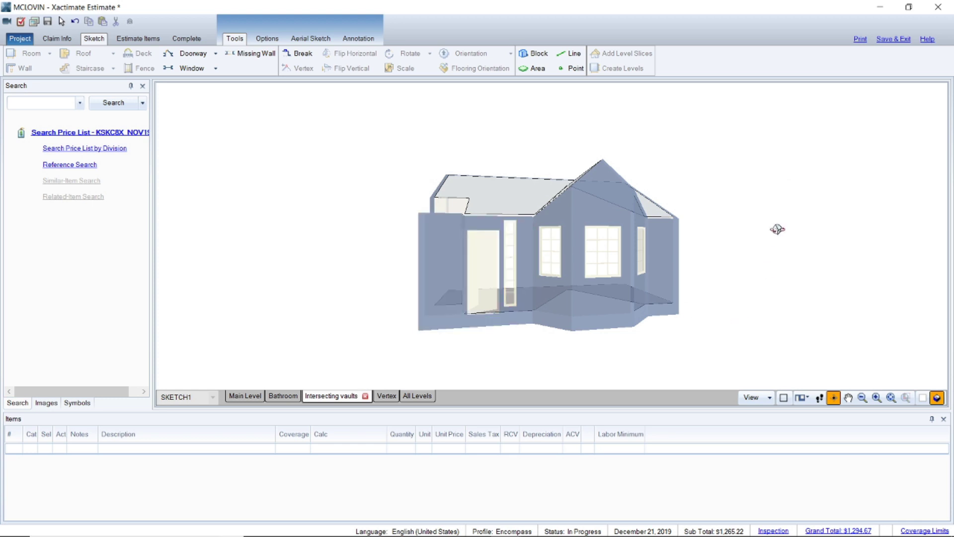
{"action": "left_click_drag", "start_coordinate": [777, 245], "coordinate": [745, 226]}
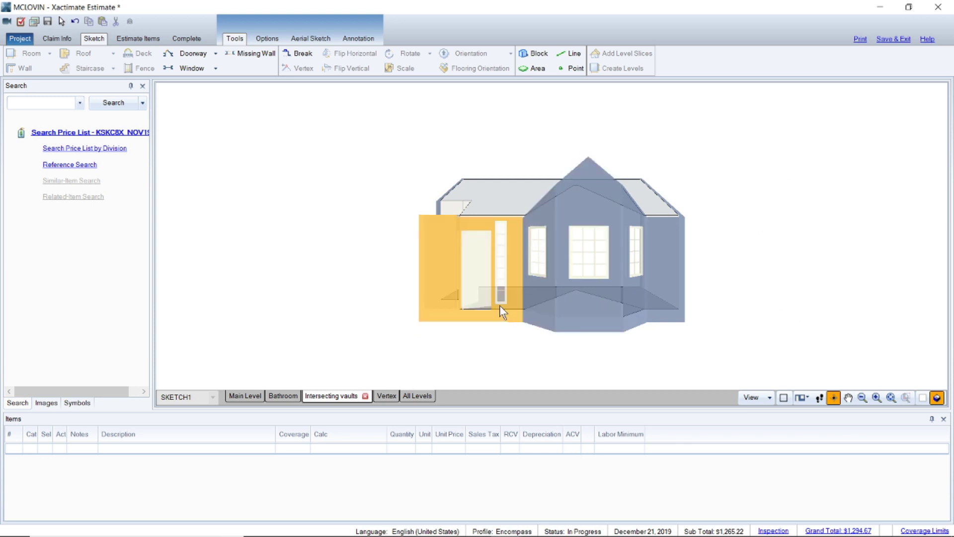
{"action": "left_click_drag", "start_coordinate": [788, 211], "coordinate": [725, 248]}
{"action": "left_click_drag", "start_coordinate": [793, 184], "coordinate": [831, 274]}
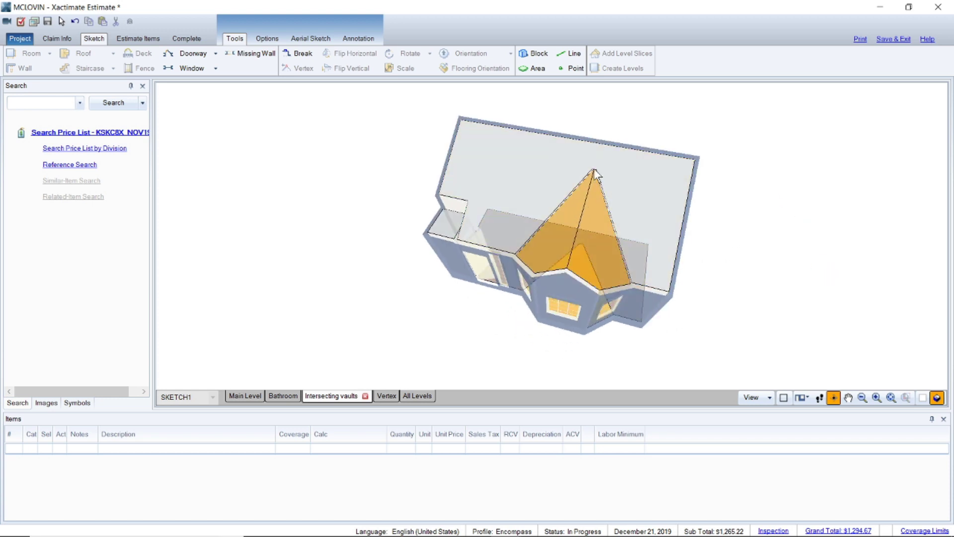
{"action": "left_click", "coordinate": [922, 398]}
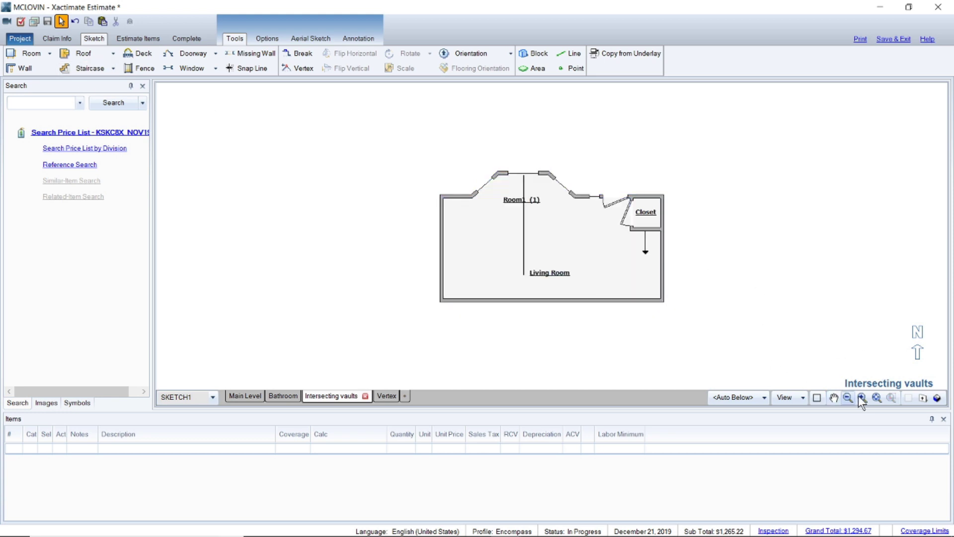
Step: Add a 12' by 12' room against the Living Room's south wall, aligned with its west wall
{"action": "left_click", "coordinate": [835, 397]}
{"action": "left_click_drag", "start_coordinate": [759, 330], "coordinate": [763, 232]}
{"action": "left_click", "coordinate": [29, 53]}
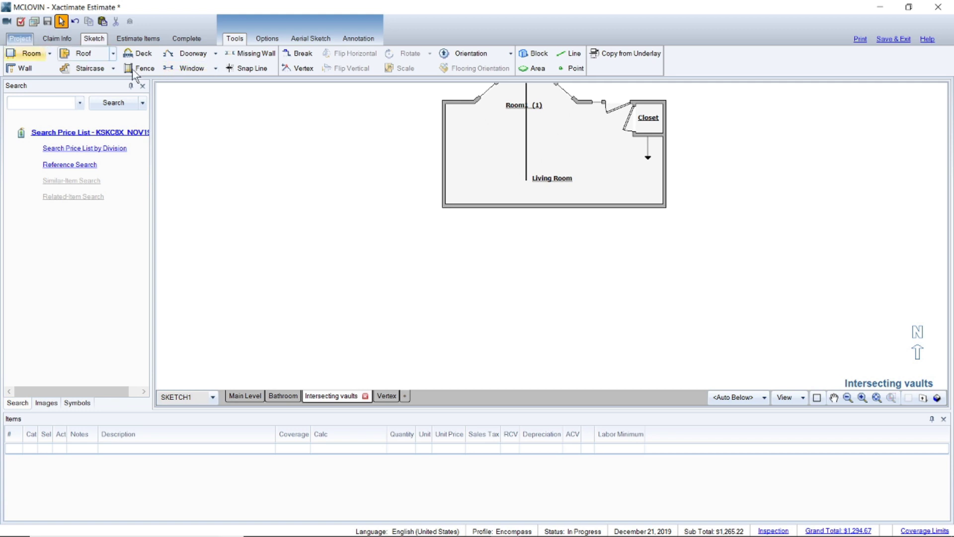
{"action": "left_click", "coordinate": [187, 151]}
{"action": "left_click_drag", "start_coordinate": [185, 163], "coordinate": [454, 214]}
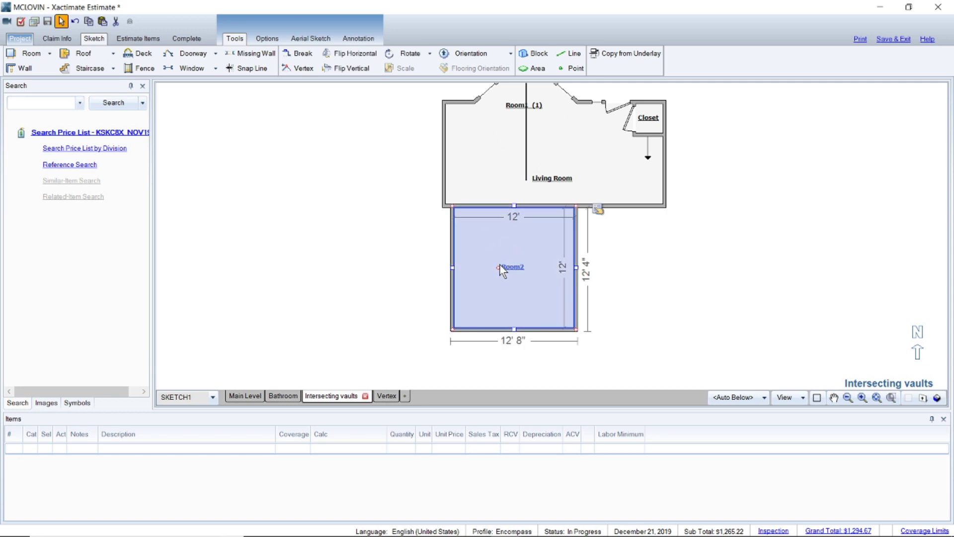
{"action": "mouse_move", "coordinate": [501, 269]}
{"action": "left_mouse_down"}
{"action": "mouse_move", "coordinate": [484, 269]}
{"action": "mouse_move", "coordinate": [494, 269]}
{"action": "left_mouse_up"}
Step: Narrow Room2 to about 9' 9" by moving its east wall, and set its north-south depth to 11.5'
{"action": "left_click", "coordinate": [568, 267]}
{"action": "left_click_drag", "start_coordinate": [568, 267], "coordinate": [545, 266]}
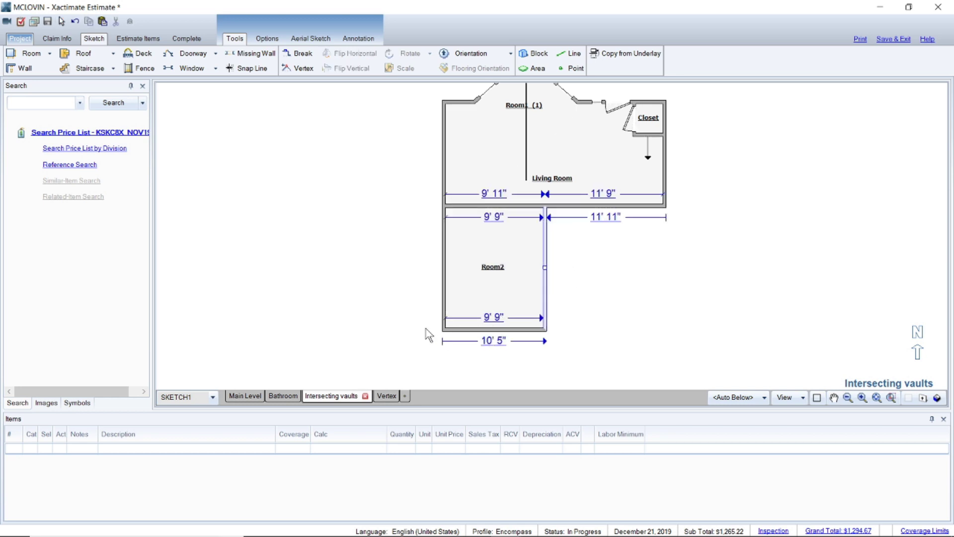
{"action": "left_click", "coordinate": [508, 308]}
{"action": "left_click_drag", "start_coordinate": [494, 330], "coordinate": [497, 309]}
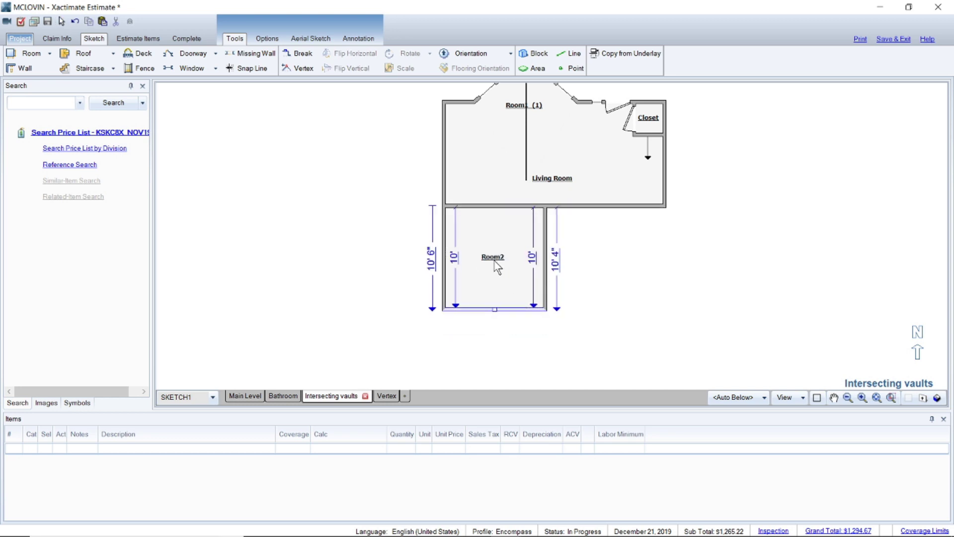
{"action": "left_click", "coordinate": [455, 260]}
{"action": "type", "text": "11 5"}
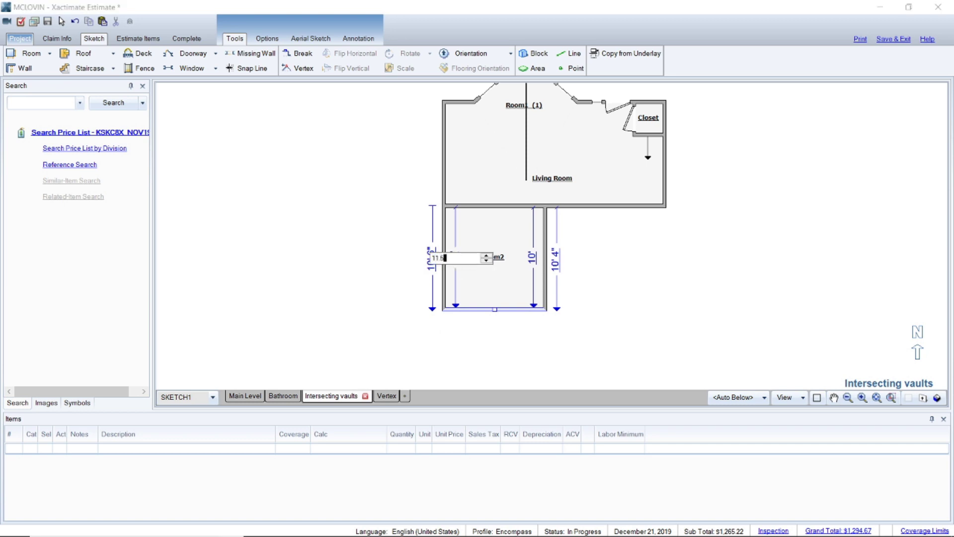
{"action": "key", "text": "Return"}
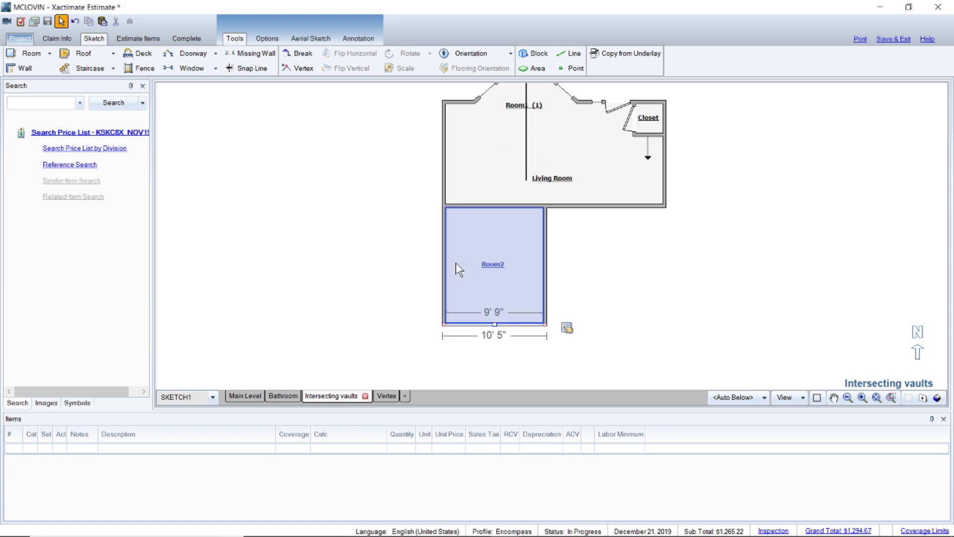
Step: Move Room2's east wall outward and set the room's interior width to 11'
{"action": "left_click", "coordinate": [511, 279]}
{"action": "left_click_drag", "start_coordinate": [546, 267], "coordinate": [558, 264]}
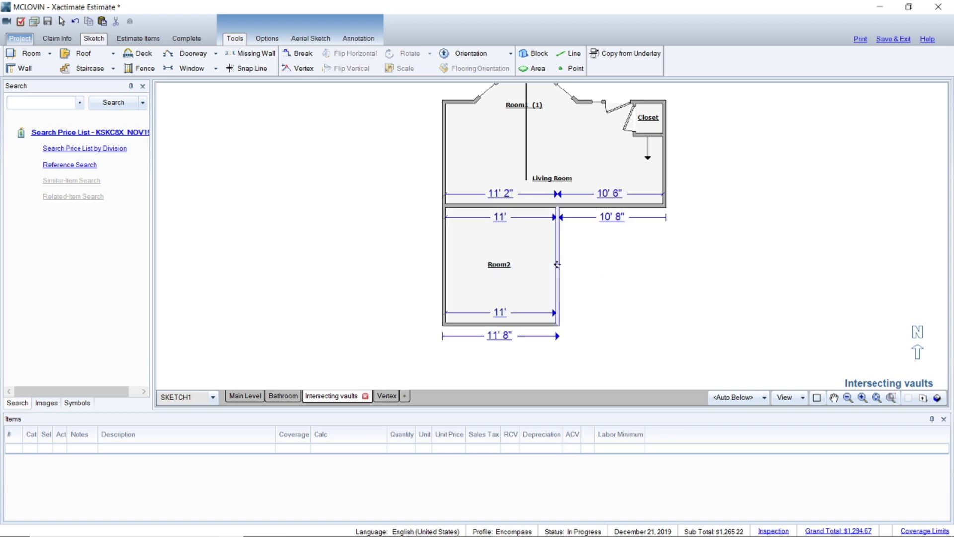
{"action": "mouse_move", "coordinate": [557, 264]}
{"action": "left_mouse_down"}
{"action": "mouse_move", "coordinate": [574, 265]}
{"action": "mouse_move", "coordinate": [545, 266]}
{"action": "mouse_move", "coordinate": [565, 267]}
{"action": "mouse_move", "coordinate": [554, 265]}
{"action": "left_mouse_up"}
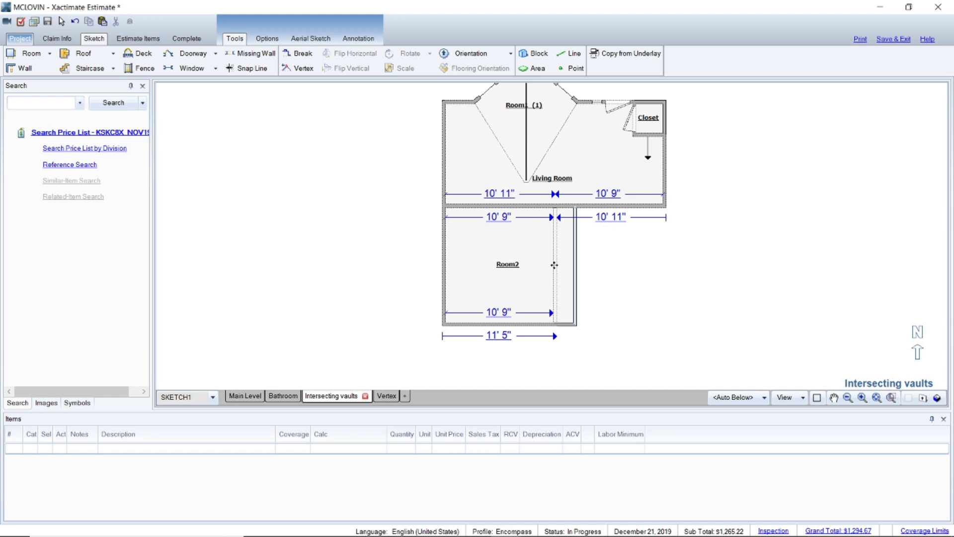
{"action": "left_click_drag", "start_coordinate": [555, 265], "coordinate": [555, 265]}
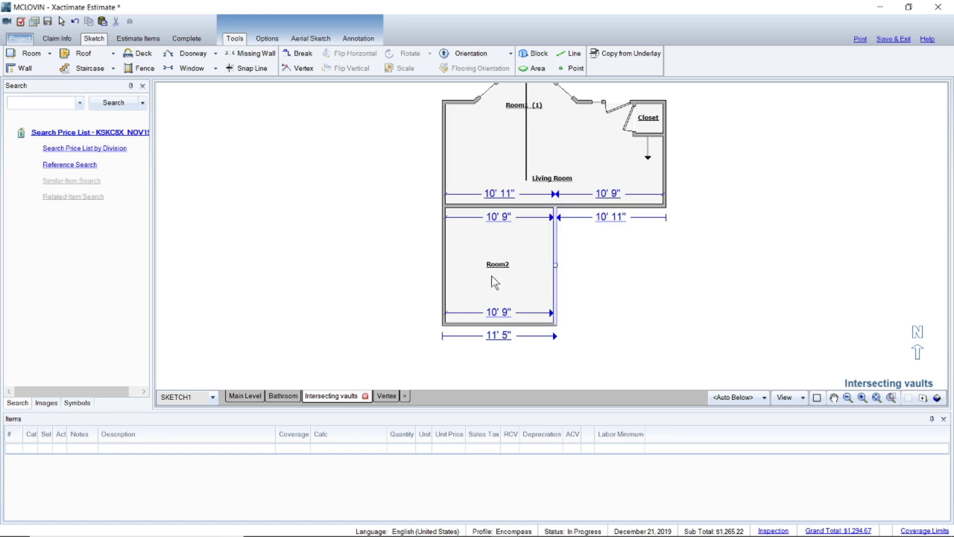
{"action": "left_click", "coordinate": [488, 313]}
{"action": "type", "text": "10'8"}
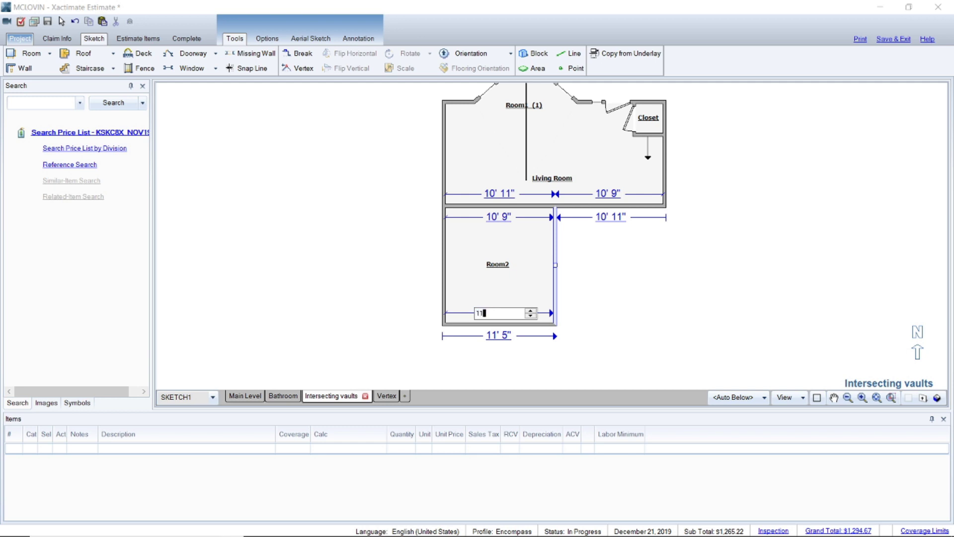
{"action": "key", "text": "Return"}
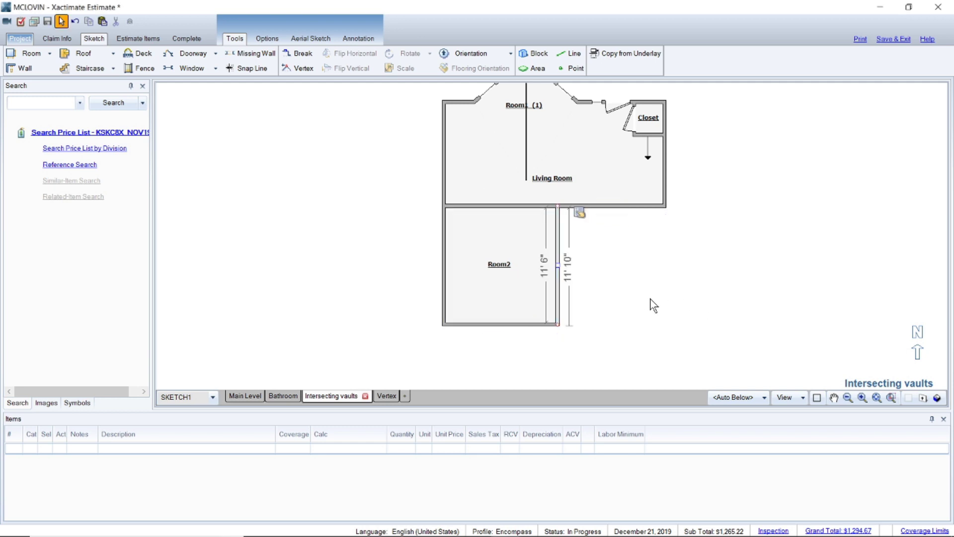
Step: Calculate 21.67 minus 9.6 in the Windows Calculator, and return to the sketch
{"action": "mouse_move", "coordinate": [115, 535]}
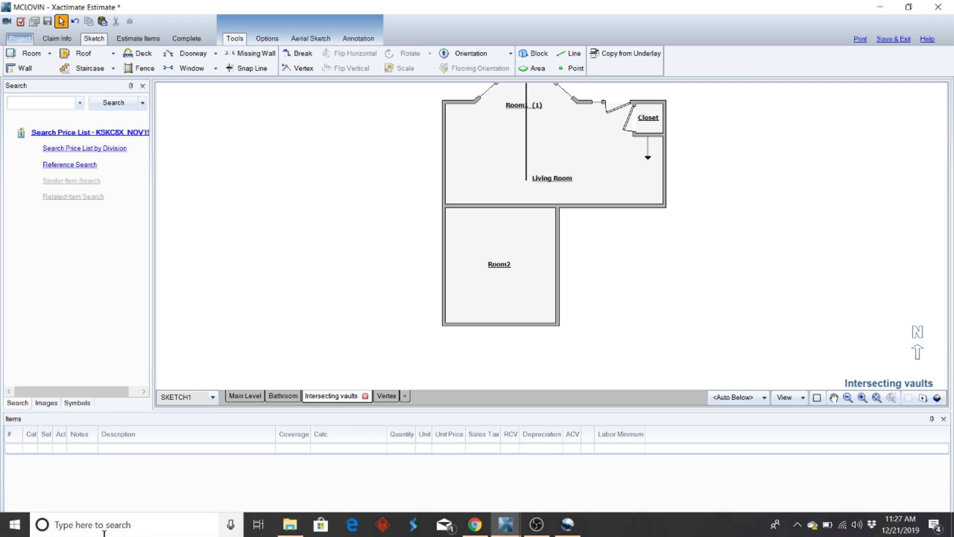
{"action": "left_click", "coordinate": [117, 527]}
{"action": "type", "text": "c"}
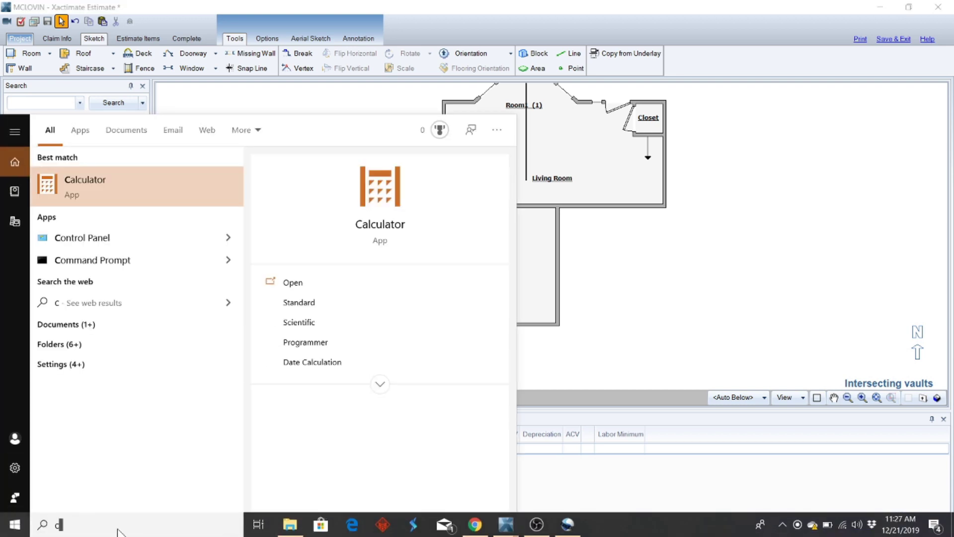
{"action": "key", "text": "Return"}
{"action": "type", "text": "21.67"}
{"action": "key", "text": "Return"}
{"action": "key", "text": "minus"}
{"action": "type", "text": "9.6"}
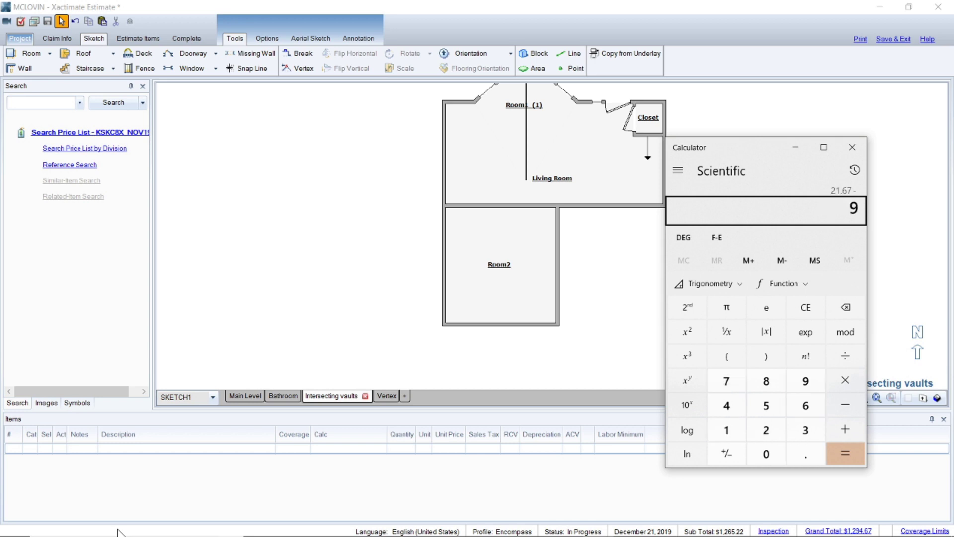
{"action": "key", "text": "Return"}
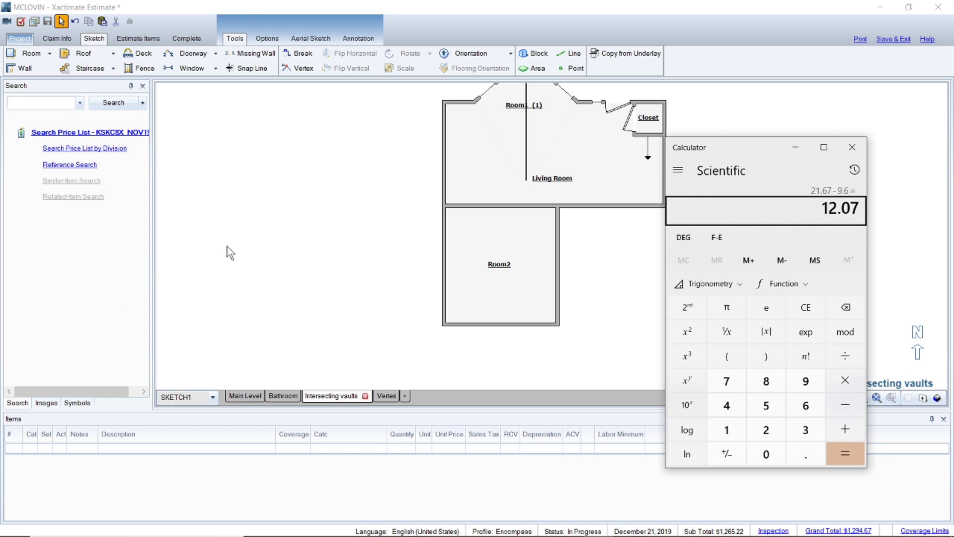
{"action": "left_click", "coordinate": [852, 147]}
Step: Set Room2's interior width to 12' 1" by moving its east wall
{"action": "left_click", "coordinate": [556, 293]}
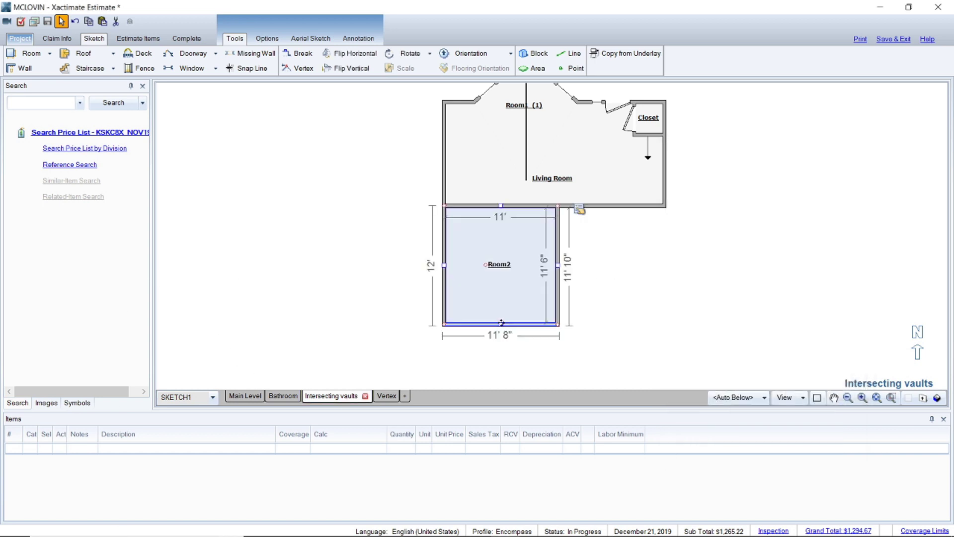
{"action": "left_click_drag", "start_coordinate": [558, 264], "coordinate": [565, 264]}
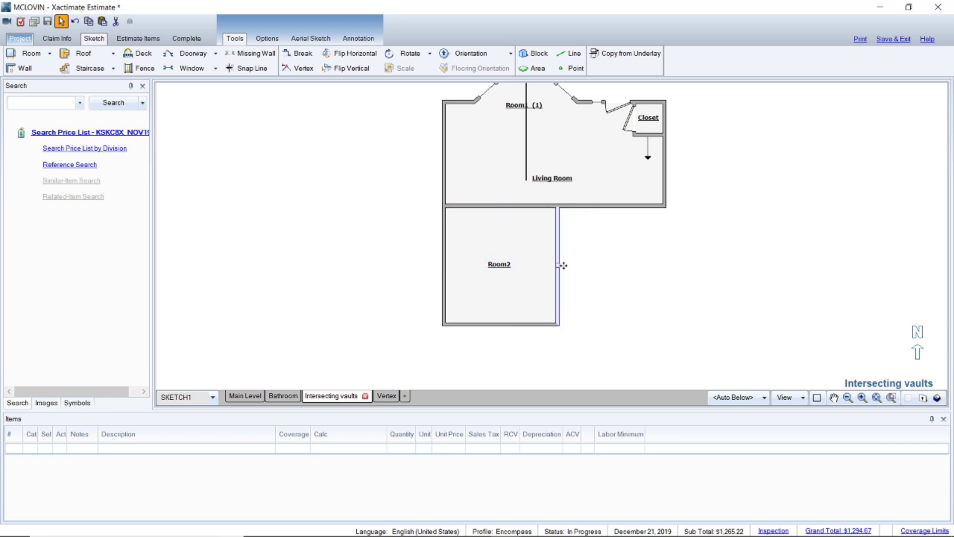
{"action": "left_click", "coordinate": [497, 218]}
{"action": "type", "text": "12.0"}
{"action": "key", "text": "Return"}
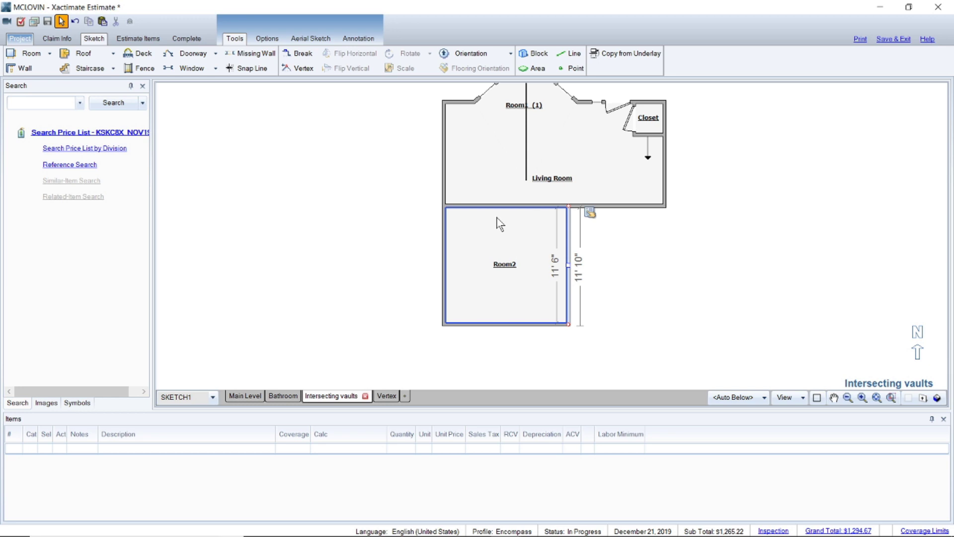
{"action": "left_click", "coordinate": [779, 273]}
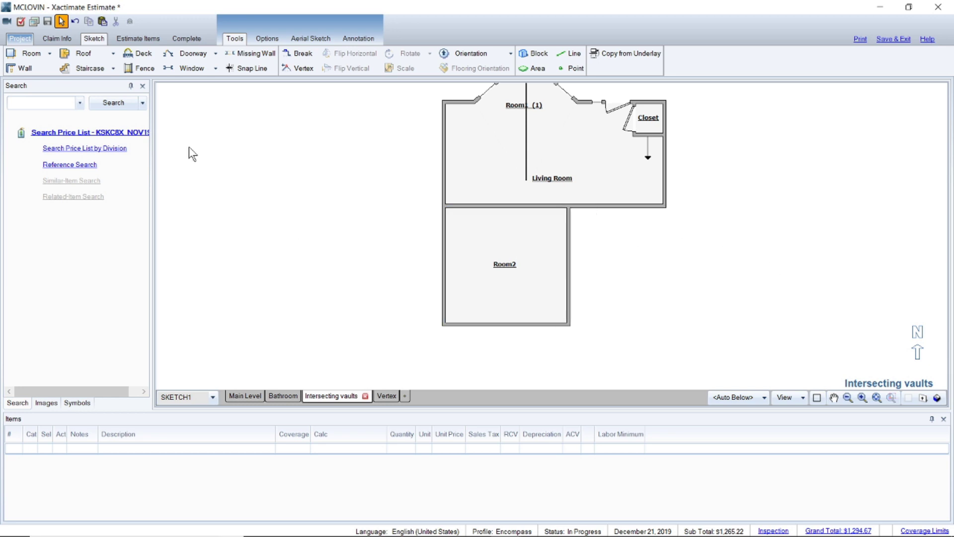
Step: Add a 9' 3" by 11' 6" room between Room2 and the Living Room's east wall line, and name it Dining Room
{"action": "left_click", "coordinate": [33, 54]}
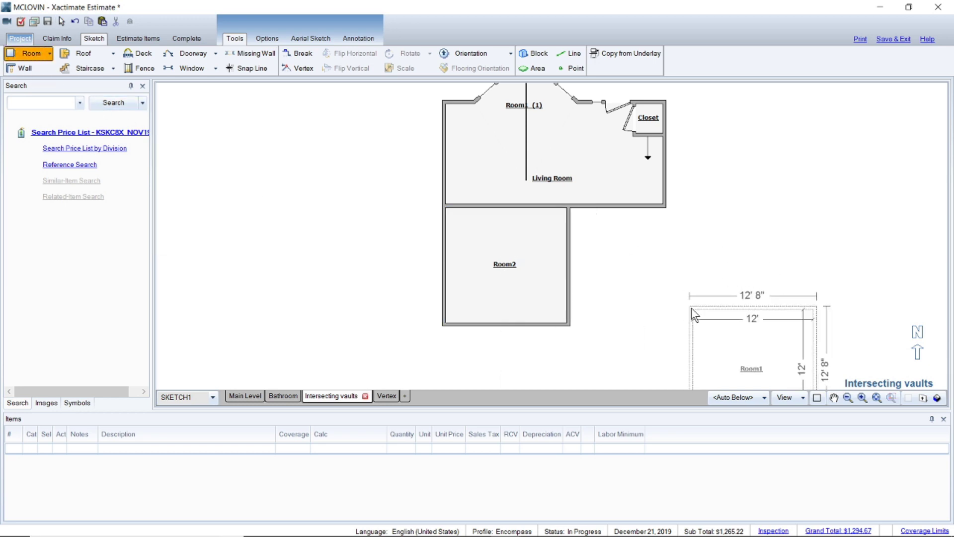
{"action": "left_click", "coordinate": [569, 208]}
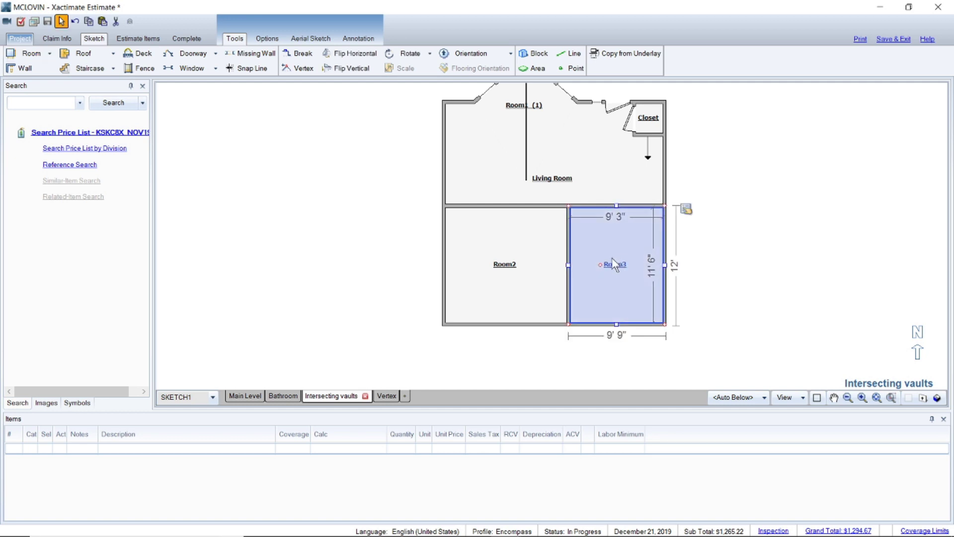
{"action": "left_click", "coordinate": [687, 210]}
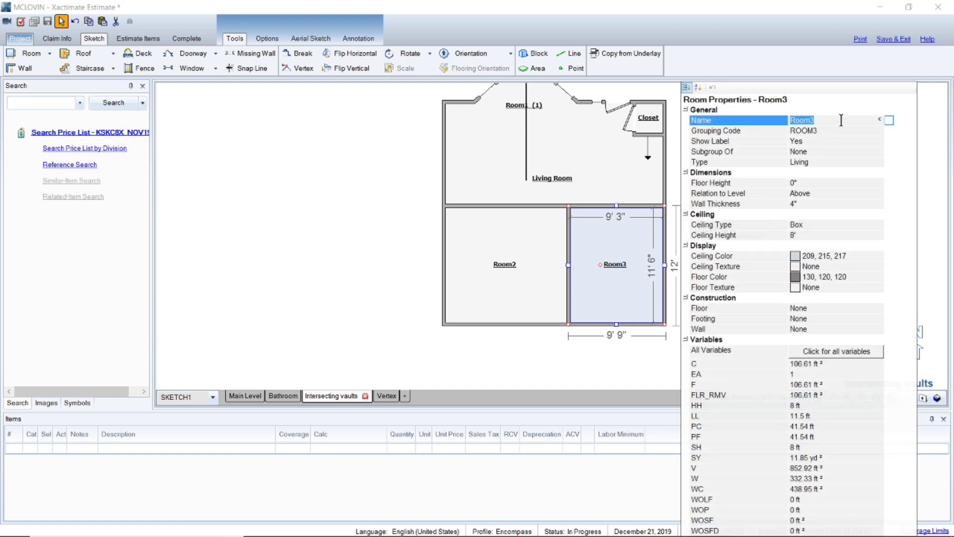
{"action": "type", "text": "Dining"}
Step: Give the Dining Room a Sloped ceiling with a tall wall height of 13.2'
{"action": "left_click", "coordinate": [823, 225]}
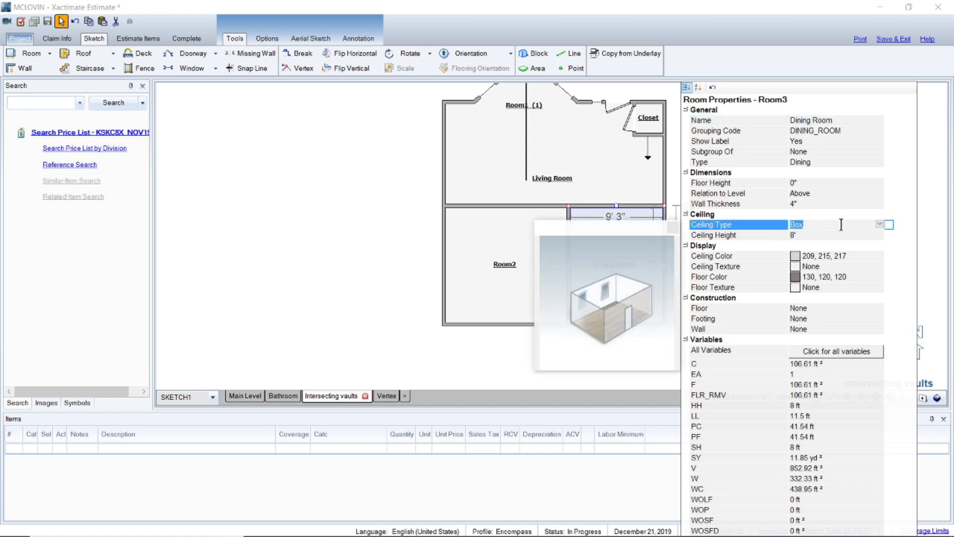
{"action": "left_click", "coordinate": [880, 225]}
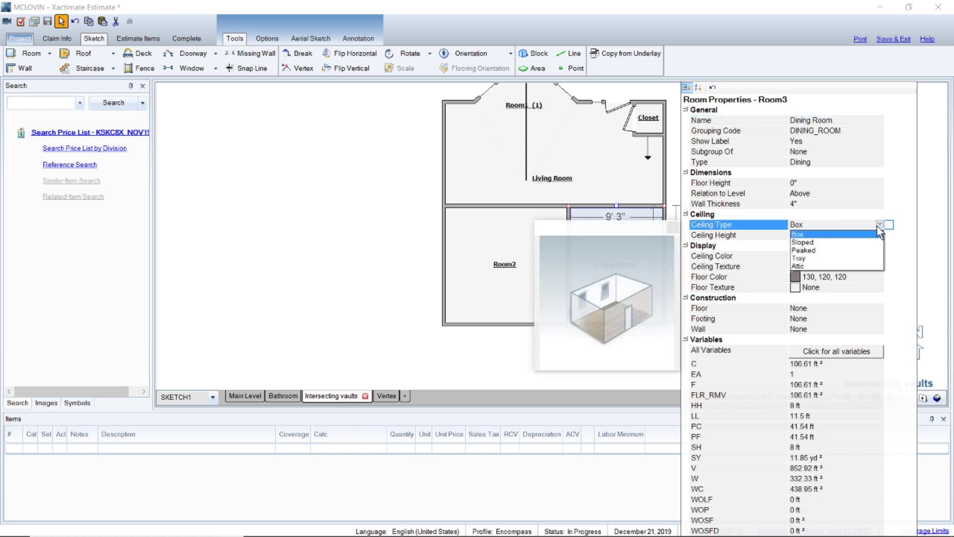
{"action": "left_click", "coordinate": [809, 246]}
{"action": "left_click", "coordinate": [803, 235]}
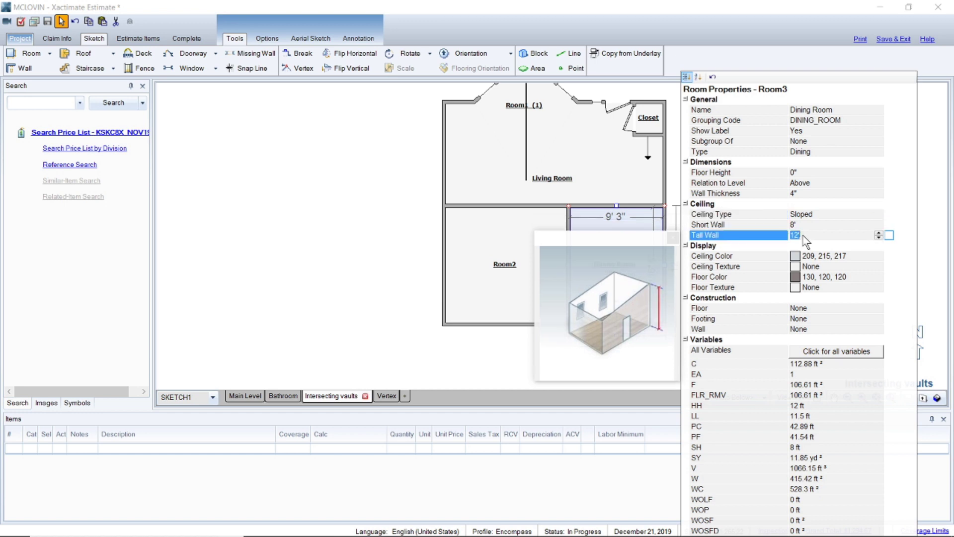
{"action": "type", "text": "13.2"}
{"action": "key", "text": "Return"}
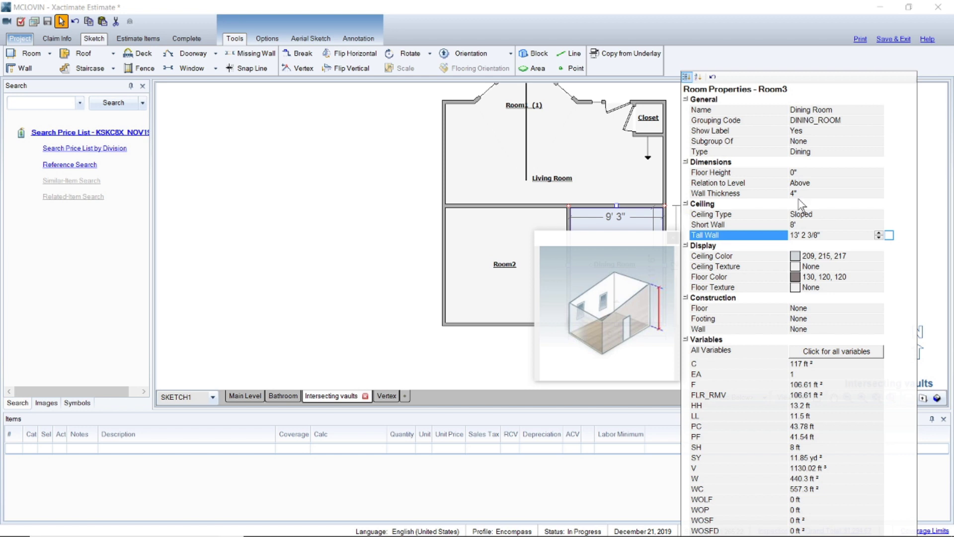
{"action": "left_click", "coordinate": [355, 291]}
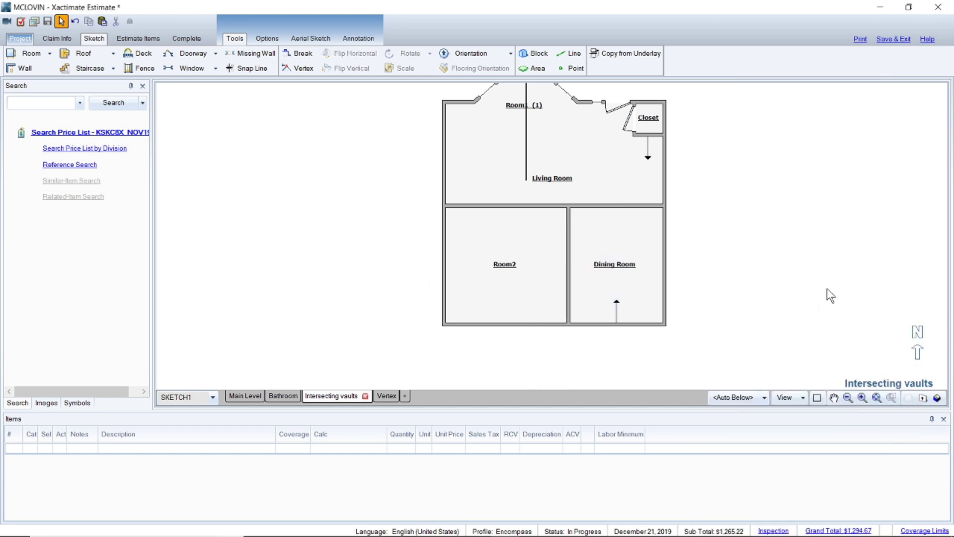
Step: Move Room2 and the Dining Room together a short distance south, leaving a gap below the Living Room
{"action": "left_click_drag", "start_coordinate": [761, 234], "coordinate": [486, 310]}
{"action": "left_click", "coordinate": [353, 206]}
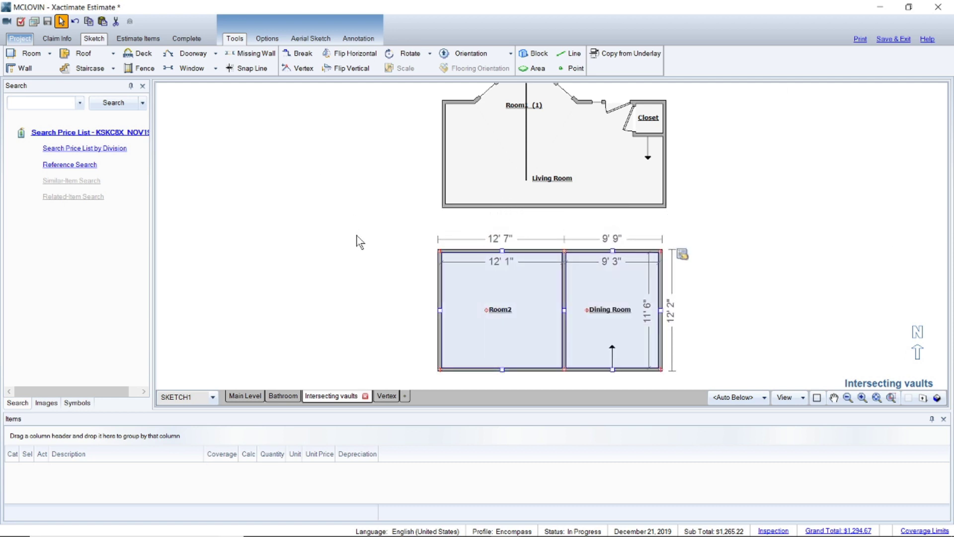
{"action": "left_click", "coordinate": [360, 242]}
{"action": "left_click", "coordinate": [560, 173]}
{"action": "key", "text": "Escape"}
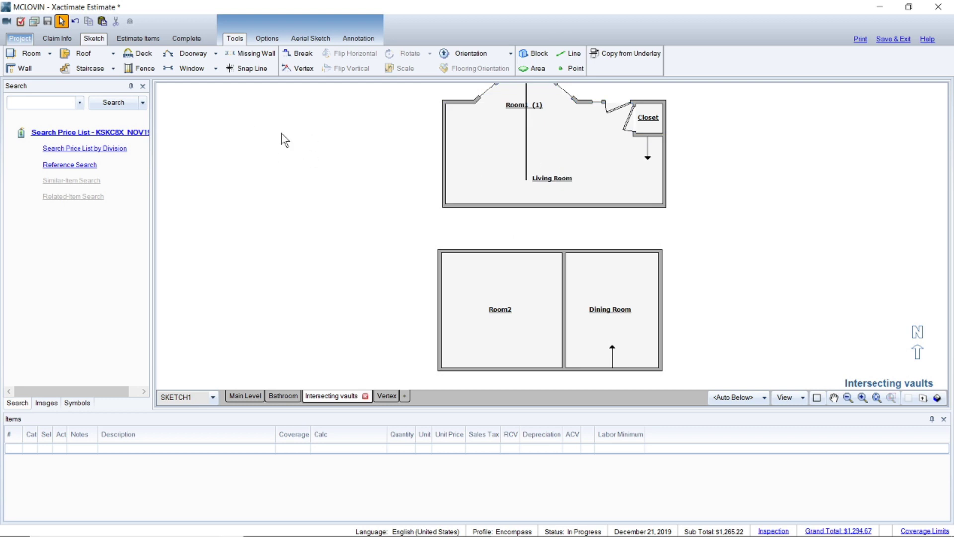
Step: Add a full-width strip room along the Living Room's south wall by pulling that wall outward, and set its depth to 1.5'
{"action": "left_click", "coordinate": [560, 213]}
{"action": "left_click", "coordinate": [687, 209]}
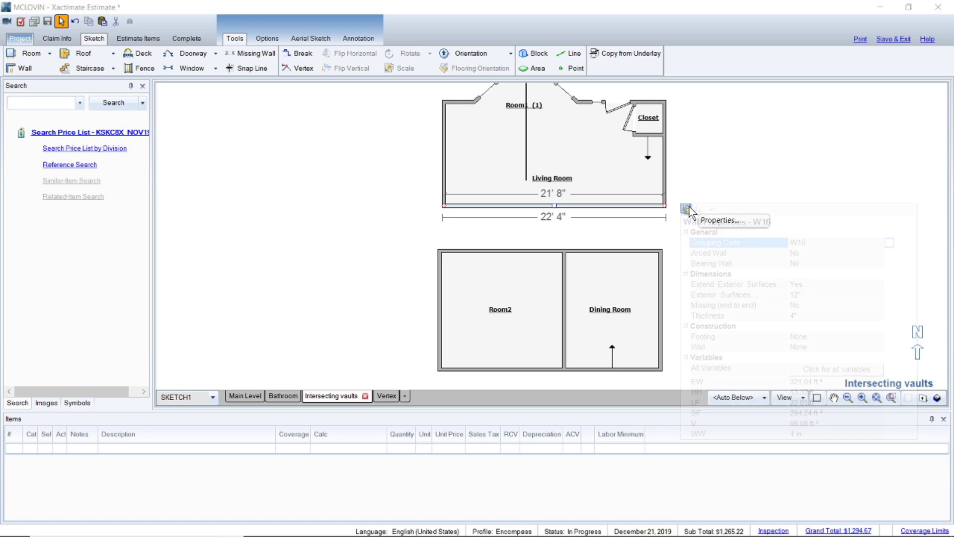
{"action": "left_click", "coordinate": [555, 187]}
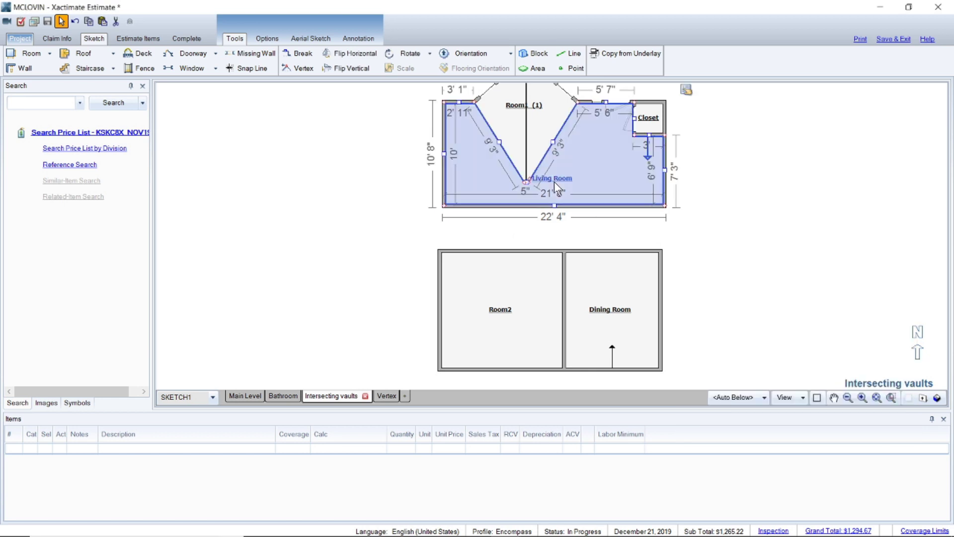
{"action": "left_click", "coordinate": [553, 205]}
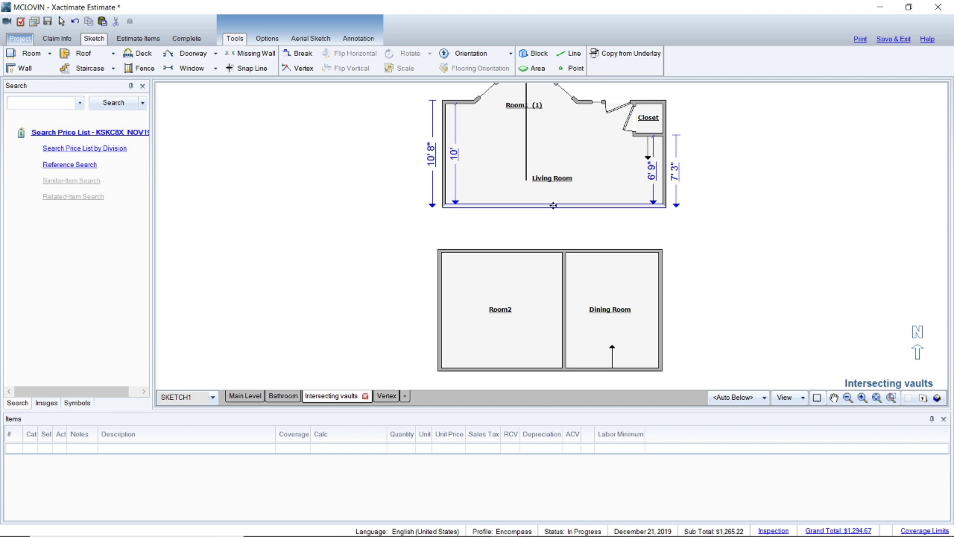
{"action": "left_click_drag", "start_coordinate": [553, 206], "coordinate": [554, 224]}
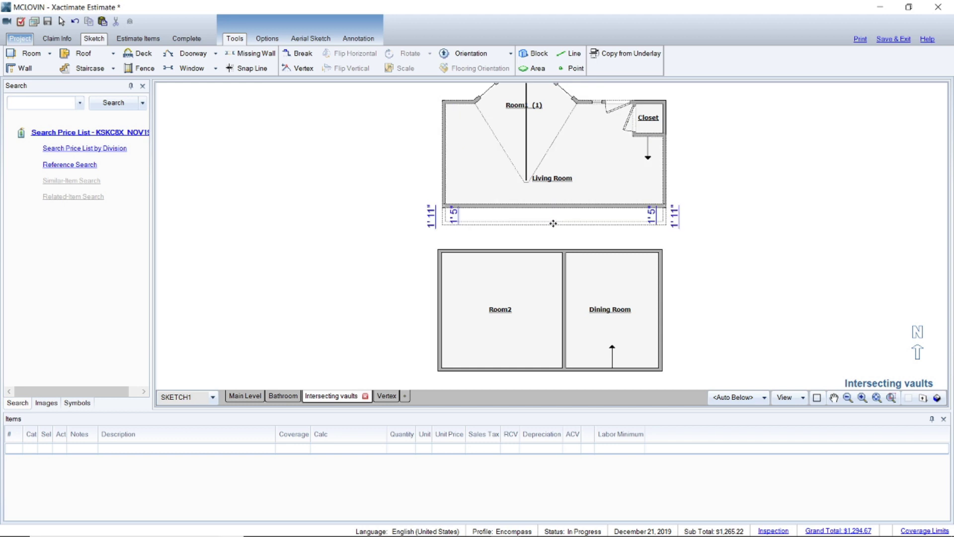
{"action": "double_click", "coordinate": [452, 215]}
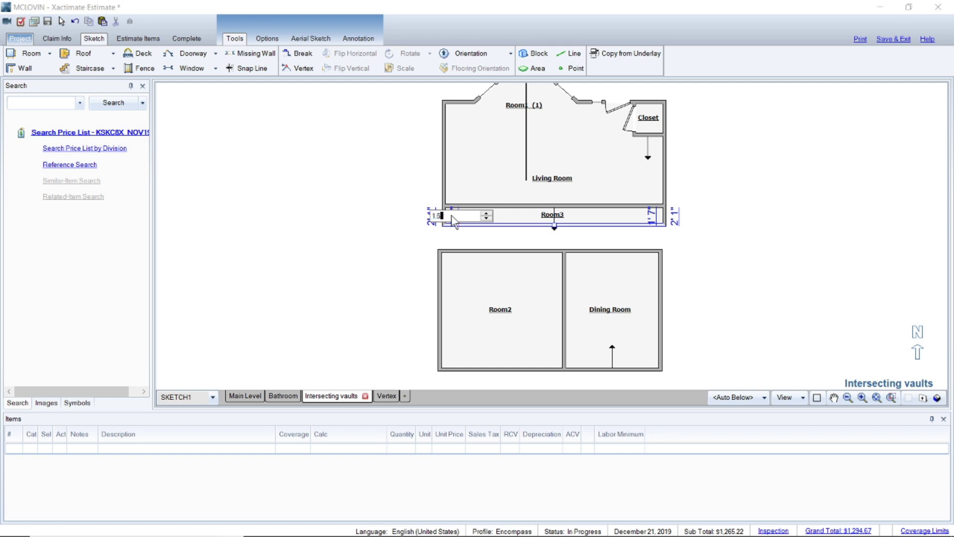
{"action": "key", "text": "Return"}
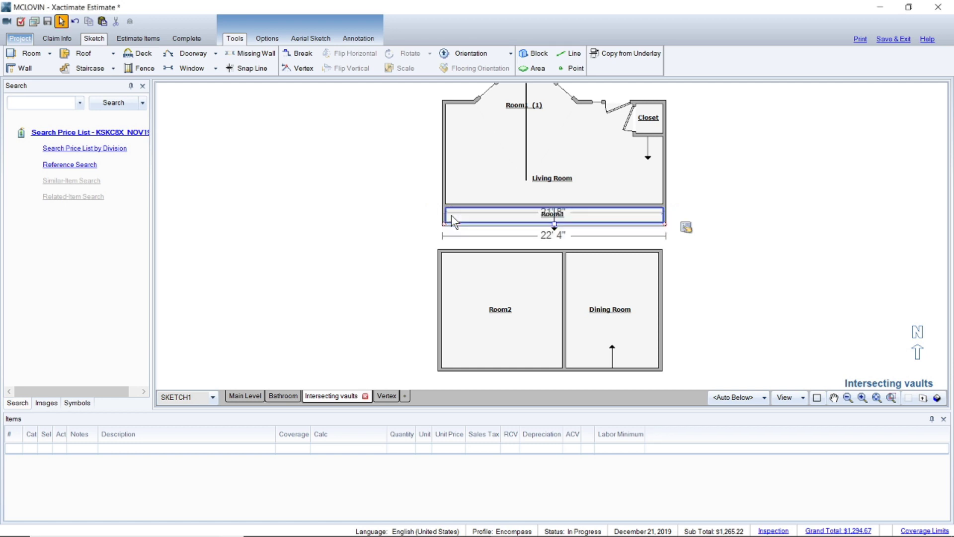
Step: Give the strip room Room3 south of the Living Room a Box ceiling with a height of 13.2'
{"action": "left_click", "coordinate": [584, 216]}
{"action": "left_click", "coordinate": [680, 216]}
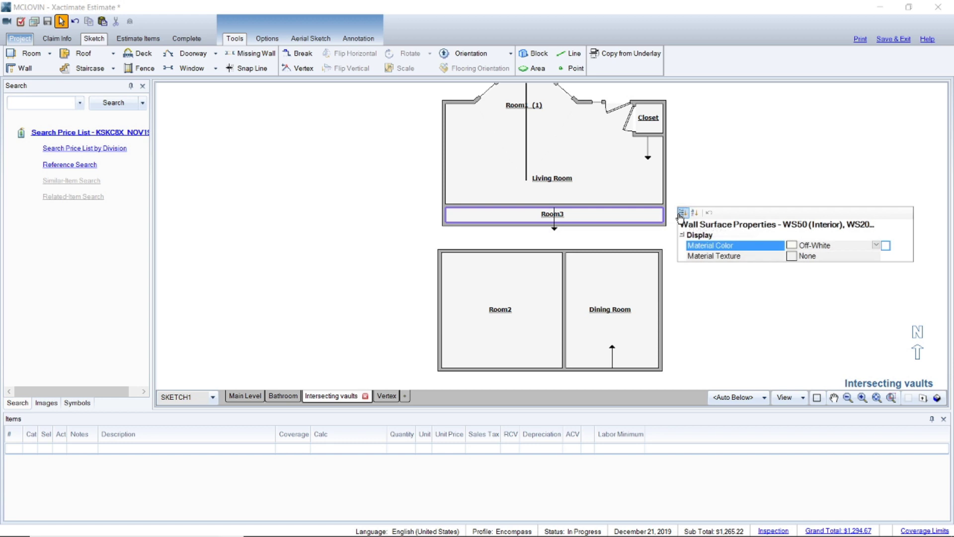
{"action": "left_click", "coordinate": [638, 221]}
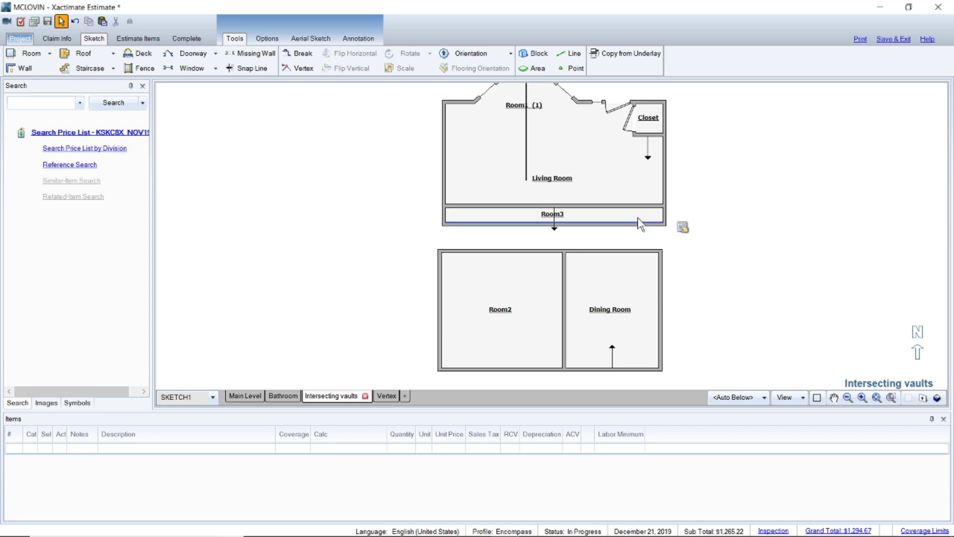
{"action": "left_click", "coordinate": [559, 214]}
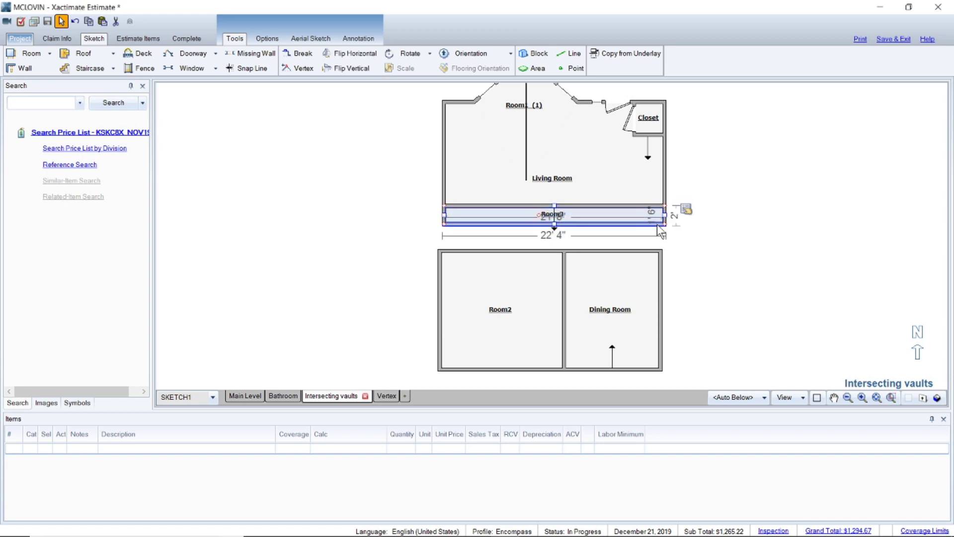
{"action": "left_click", "coordinate": [686, 211]}
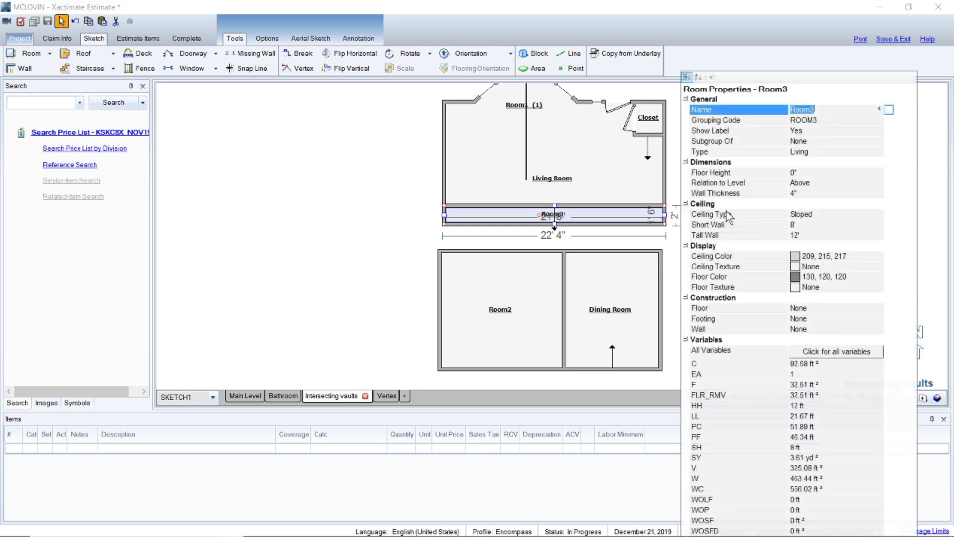
{"action": "left_click", "coordinate": [818, 213]}
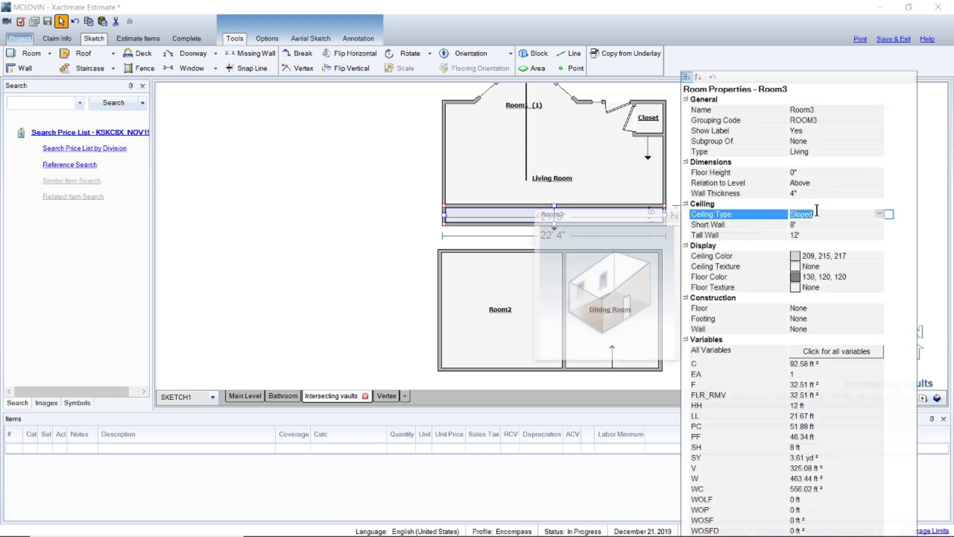
{"action": "left_click", "coordinate": [879, 214]}
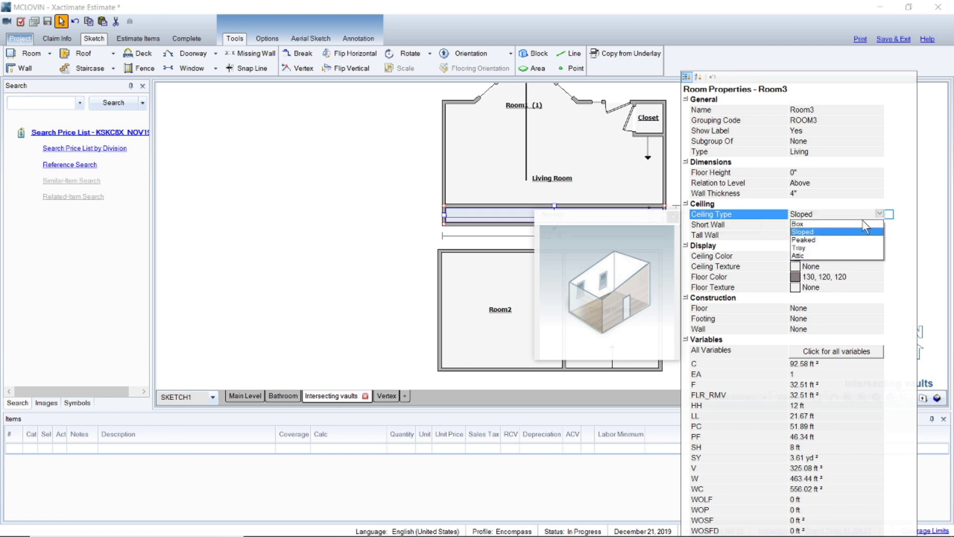
{"action": "left_click", "coordinate": [801, 224]}
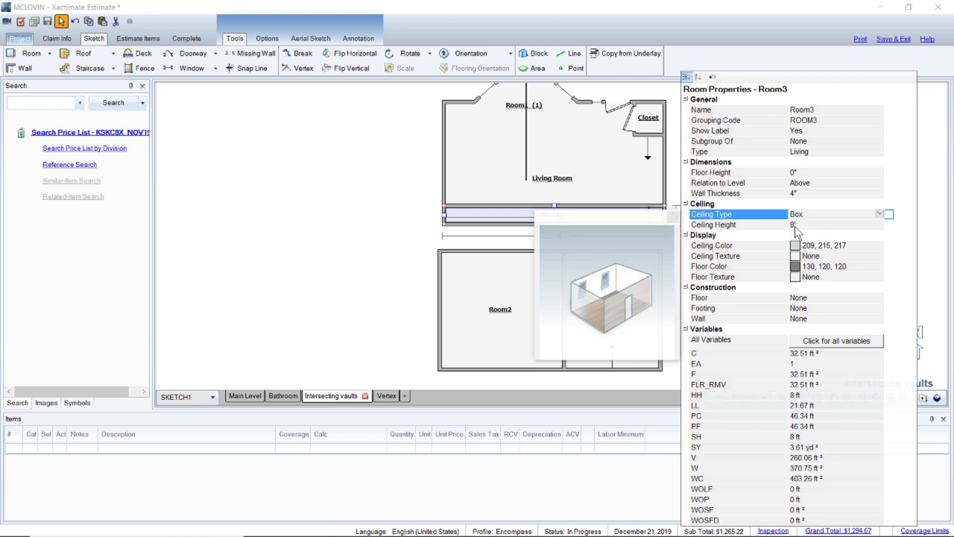
{"action": "left_click", "coordinate": [797, 226]}
{"action": "type", "text": "1"}
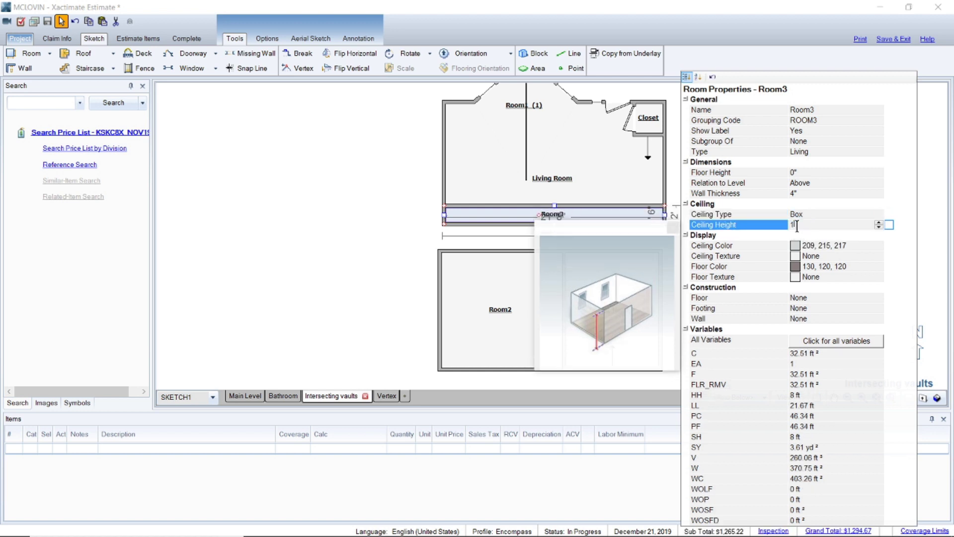
{"action": "type", "text": "2"}
{"action": "key", "text": "Return"}
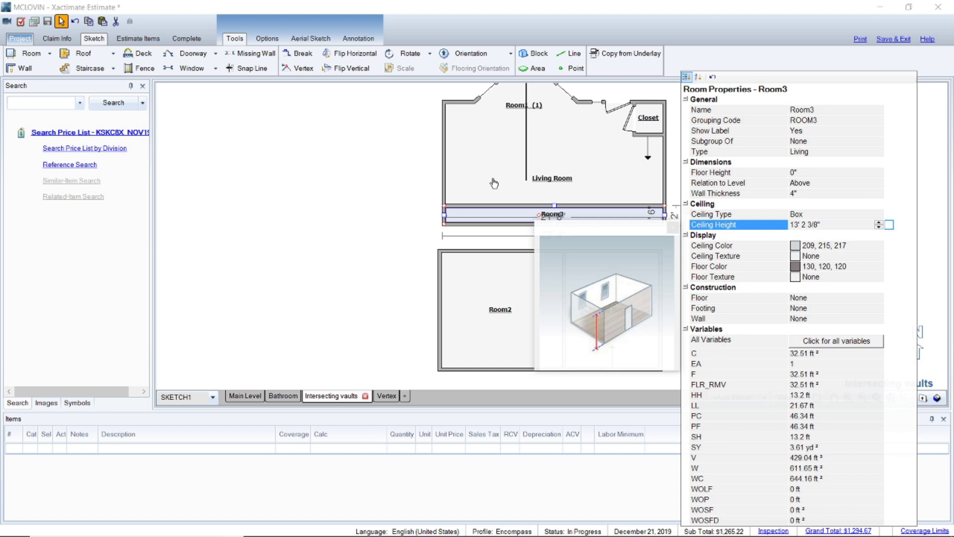
Step: Make Room3 a subgroup of the Living Room and turn off its label
{"action": "left_click", "coordinate": [806, 142]}
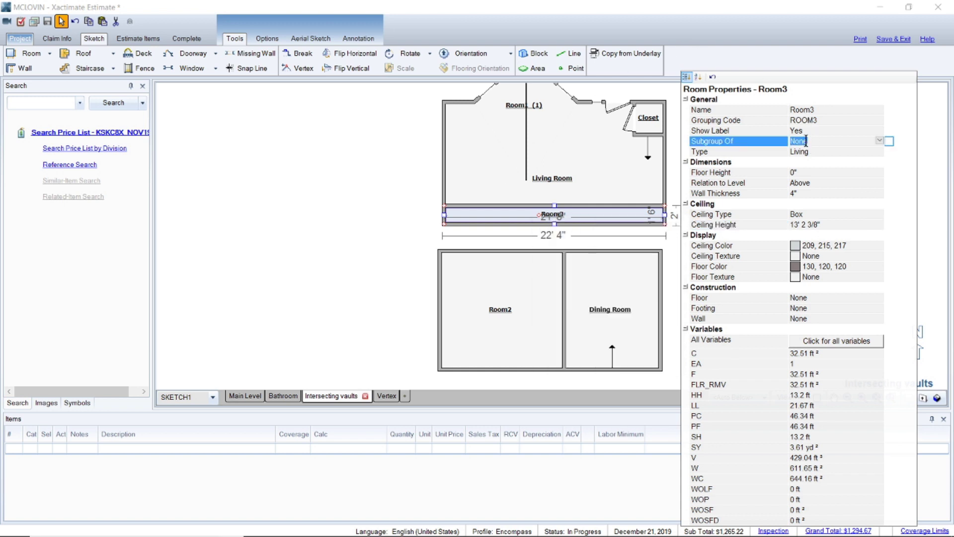
{"action": "left_click", "coordinate": [880, 141]}
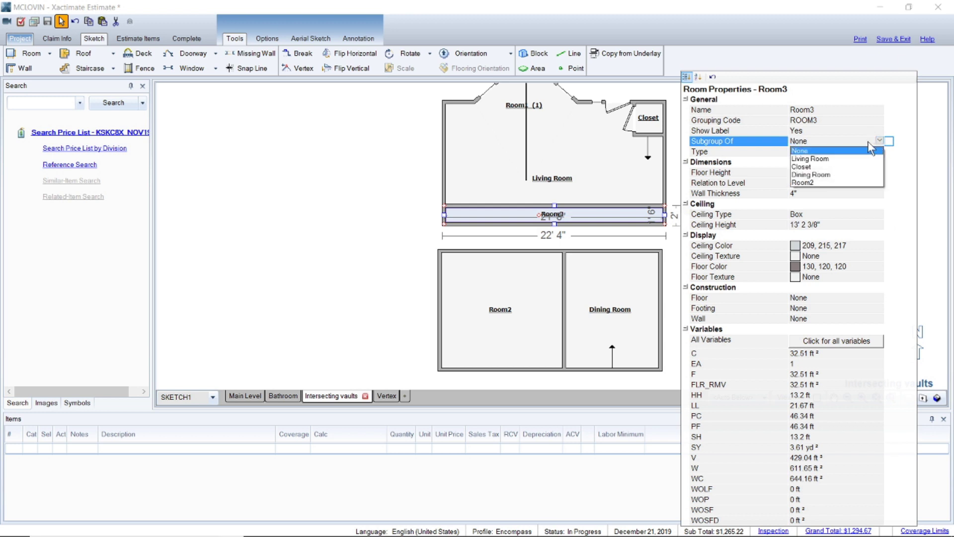
{"action": "left_click", "coordinate": [833, 158]}
{"action": "left_click", "coordinate": [829, 131]}
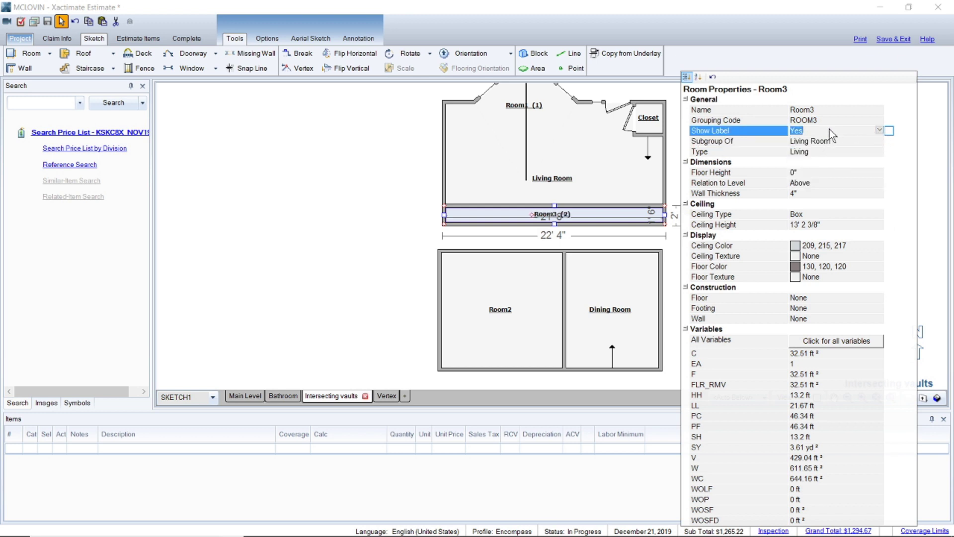
{"action": "left_click", "coordinate": [880, 130]}
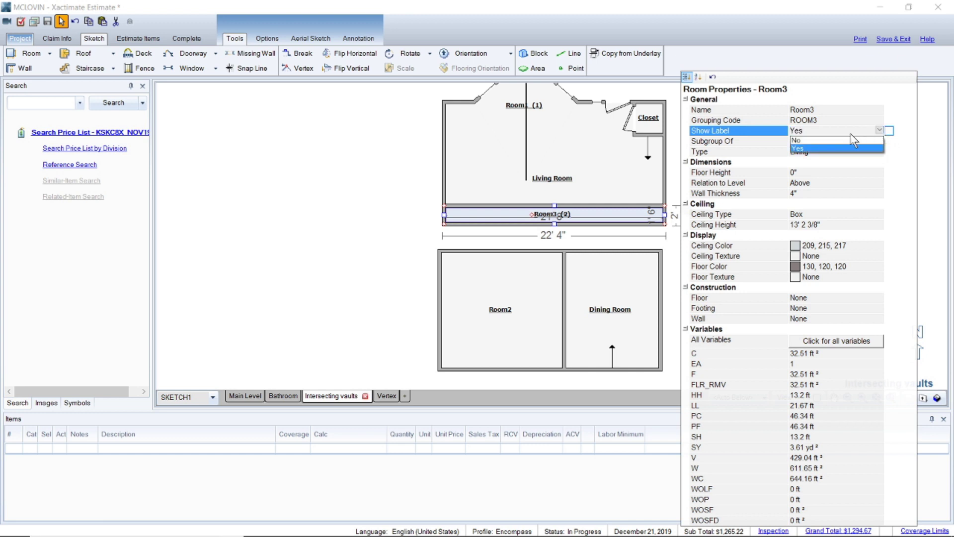
{"action": "left_click", "coordinate": [815, 140]}
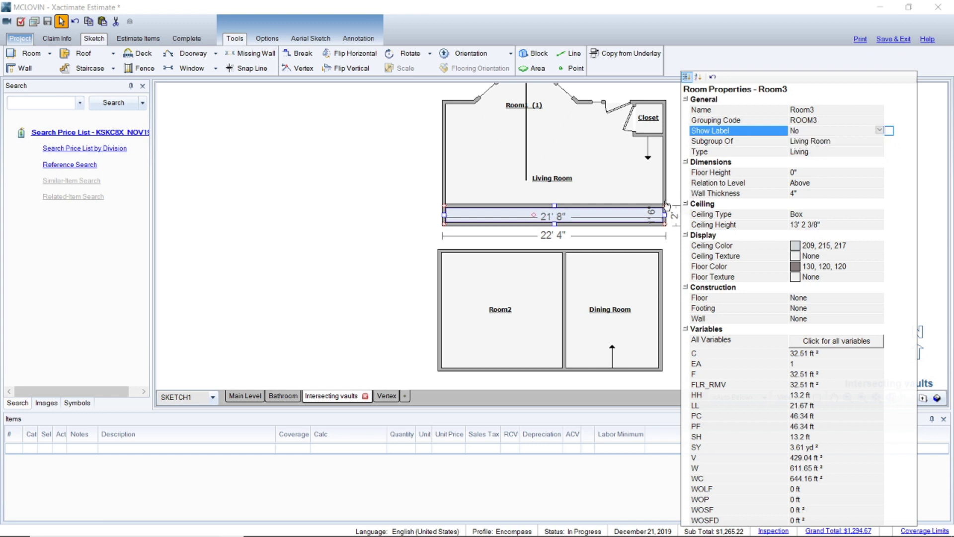
Step: Delete the wall separating the Living Room from the Room3 strip
{"action": "left_click", "coordinate": [387, 202]}
{"action": "left_click", "coordinate": [563, 210]}
{"action": "key", "text": "Delete"}
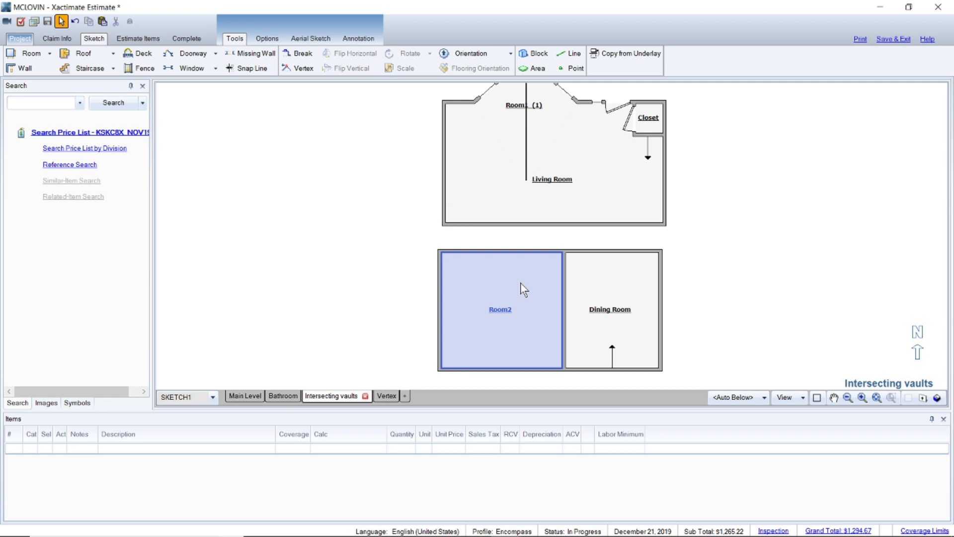
Step: Add a strip room north of the Dining Room by pulling its north wall outward, entering a depth of 1.5'
{"action": "left_click", "coordinate": [635, 250]}
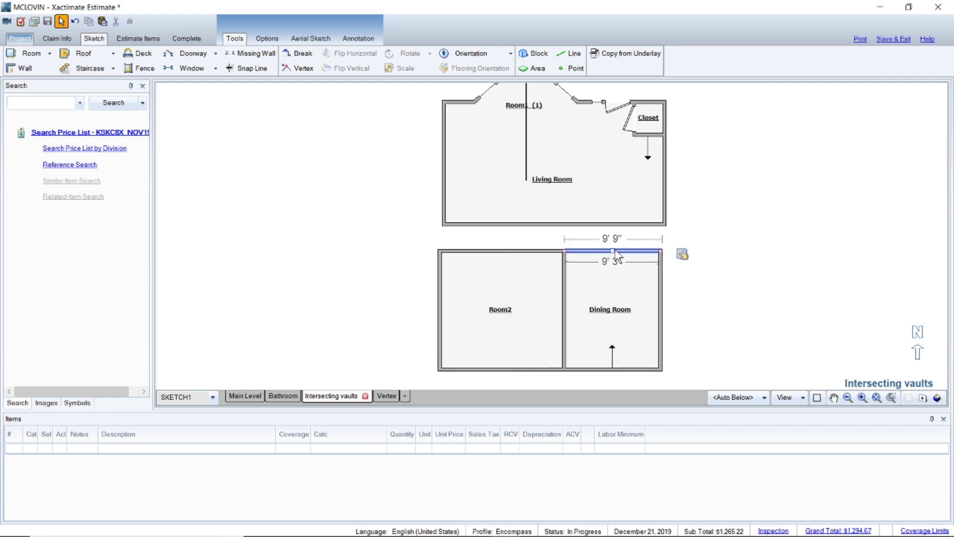
{"action": "left_click_drag", "start_coordinate": [613, 253], "coordinate": [612, 233]}
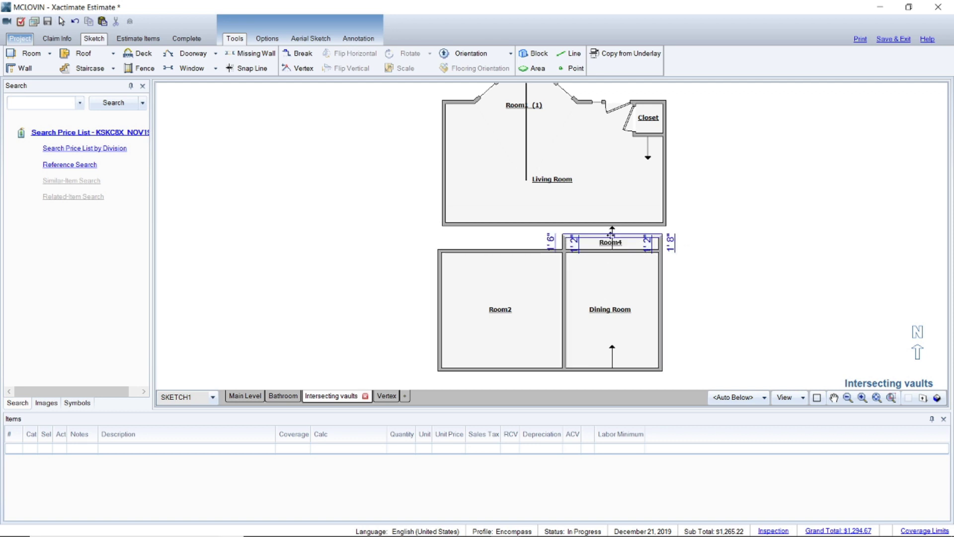
{"action": "left_click", "coordinate": [576, 243]}
{"action": "type", "text": "1.5"}
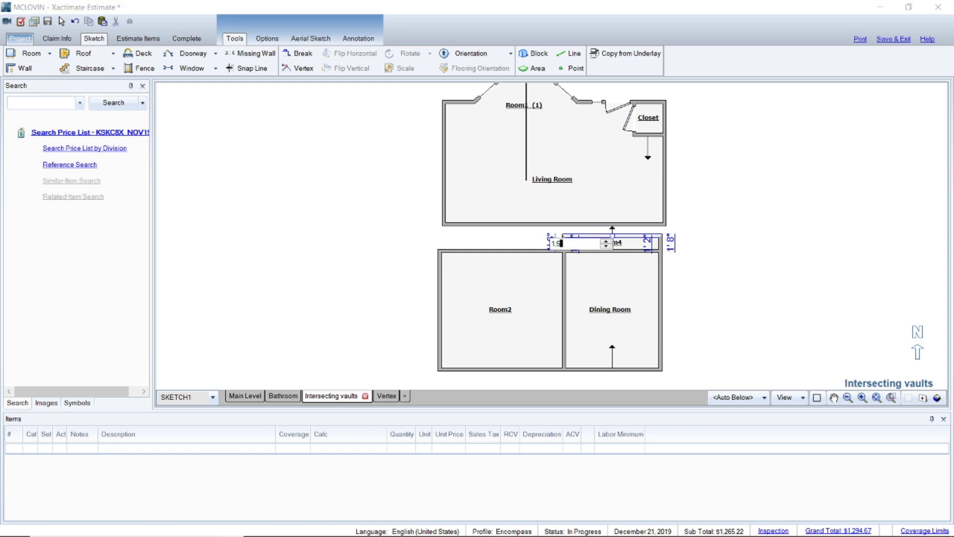
{"action": "key", "text": "Return"}
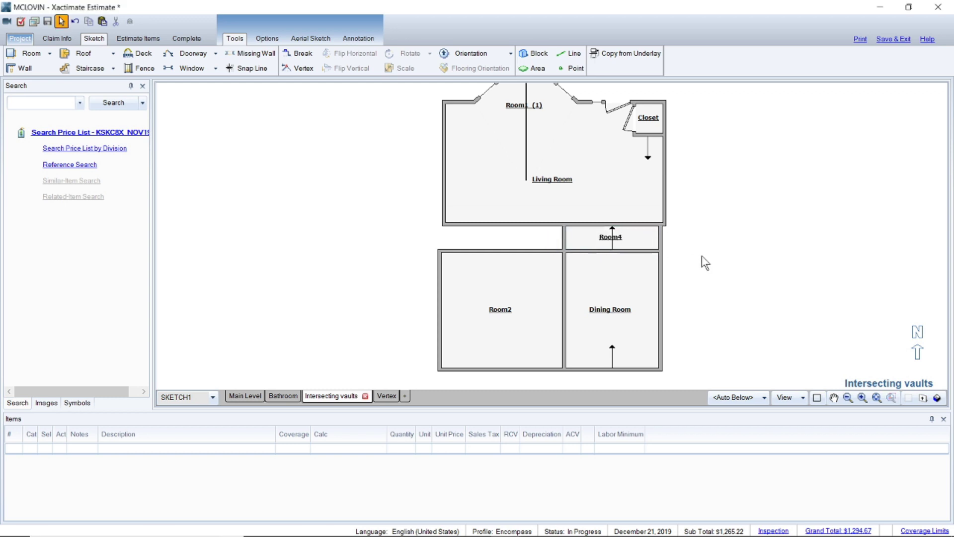
Step: Move Room2, the Dining Room and Room4 together slightly east so their outer walls align with the Living Room
{"action": "left_click", "coordinate": [507, 314]}
{"action": "left_click_drag", "start_coordinate": [482, 314], "coordinate": [613, 242]}
{"action": "left_click", "coordinate": [512, 313]}
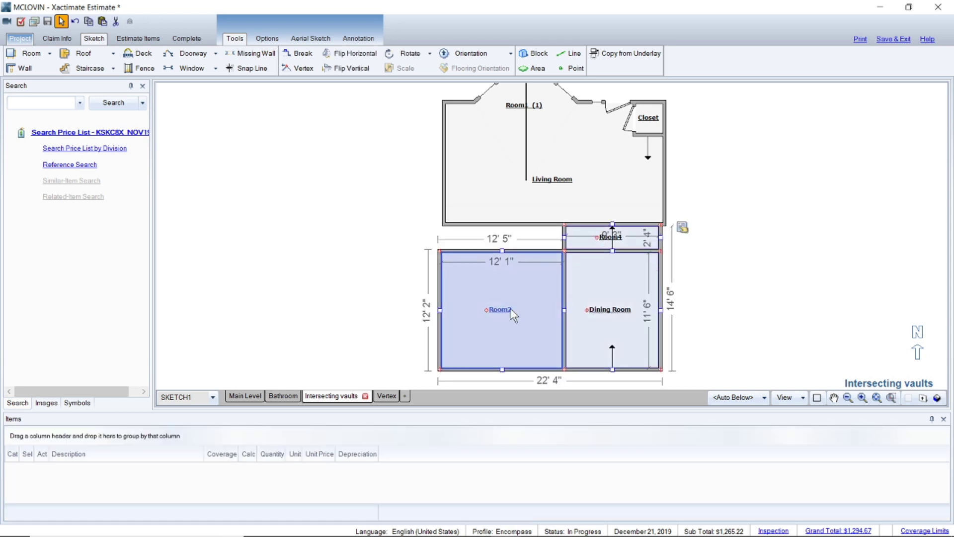
{"action": "left_click_drag", "start_coordinate": [486, 310], "coordinate": [500, 322]}
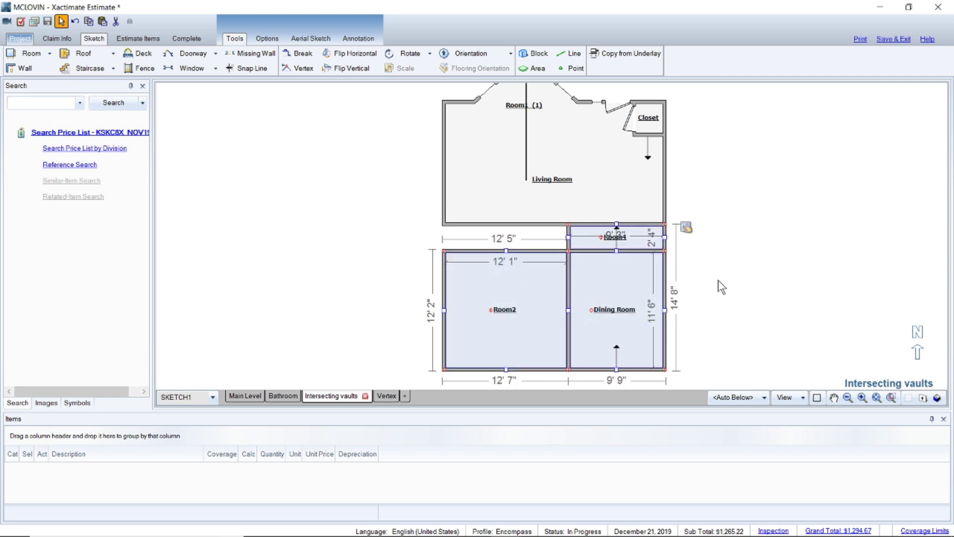
{"action": "left_click", "coordinate": [723, 287]}
Step: Give Room4, between the Living Room and Dining Room, a Box ceiling with a height of 13.2'
{"action": "left_click", "coordinate": [616, 238]}
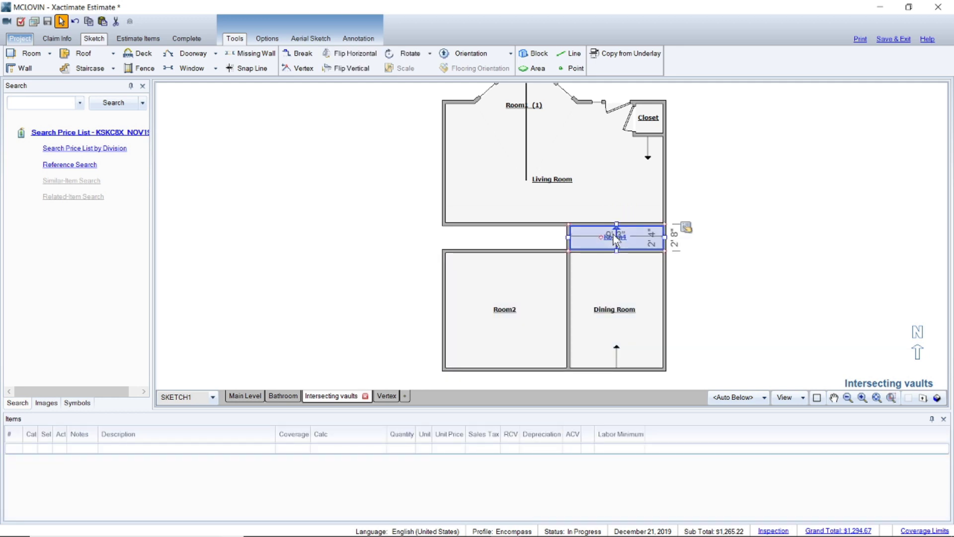
{"action": "left_click", "coordinate": [687, 227]}
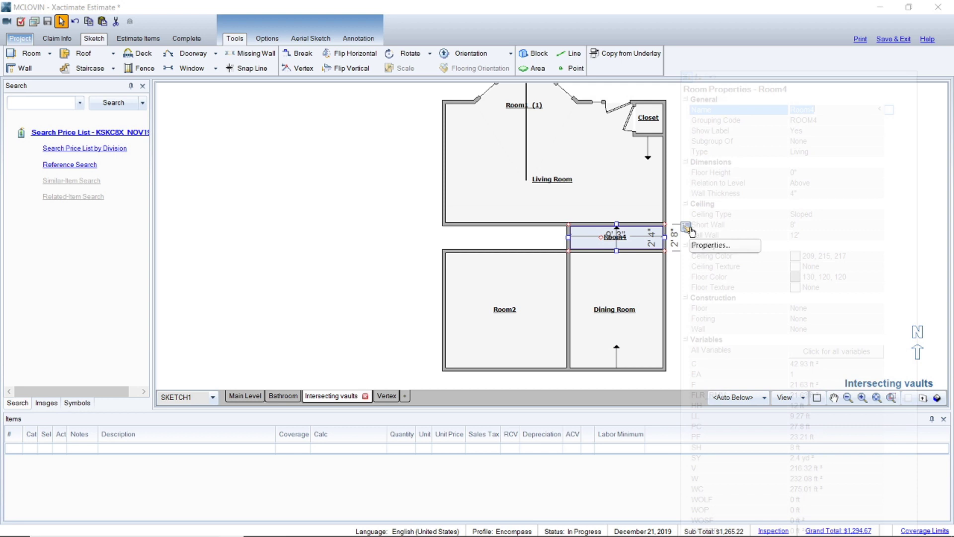
{"action": "left_click", "coordinate": [815, 215]}
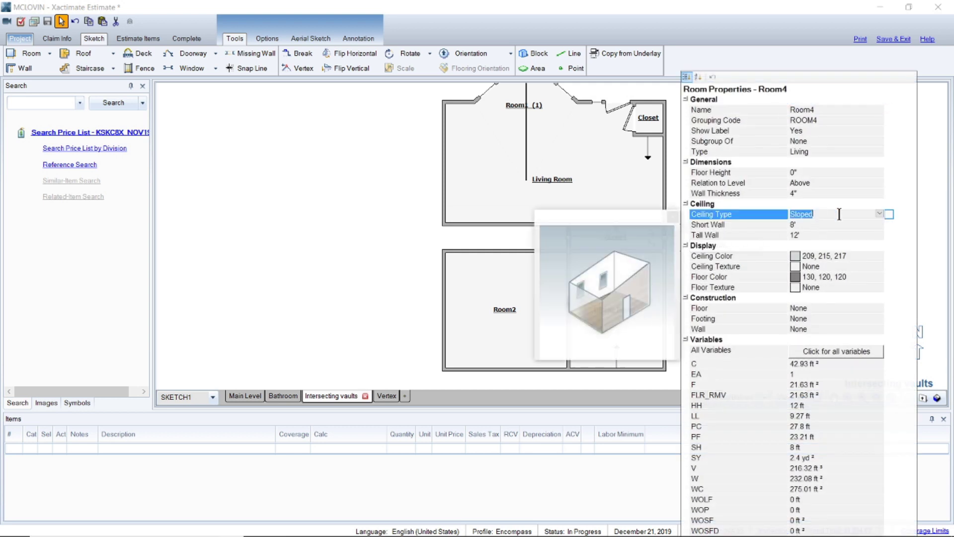
{"action": "left_click", "coordinate": [879, 214]}
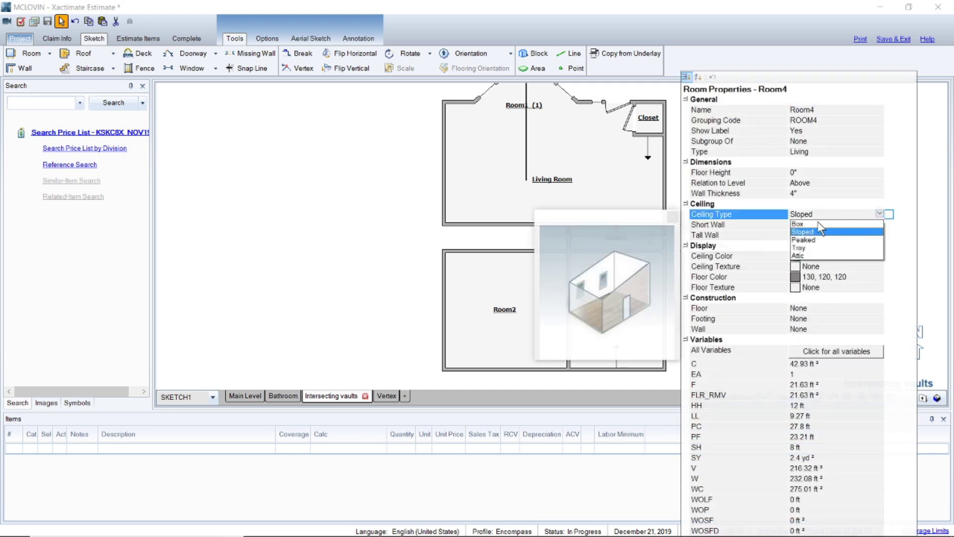
{"action": "left_click", "coordinate": [815, 225]}
{"action": "left_click", "coordinate": [801, 224]}
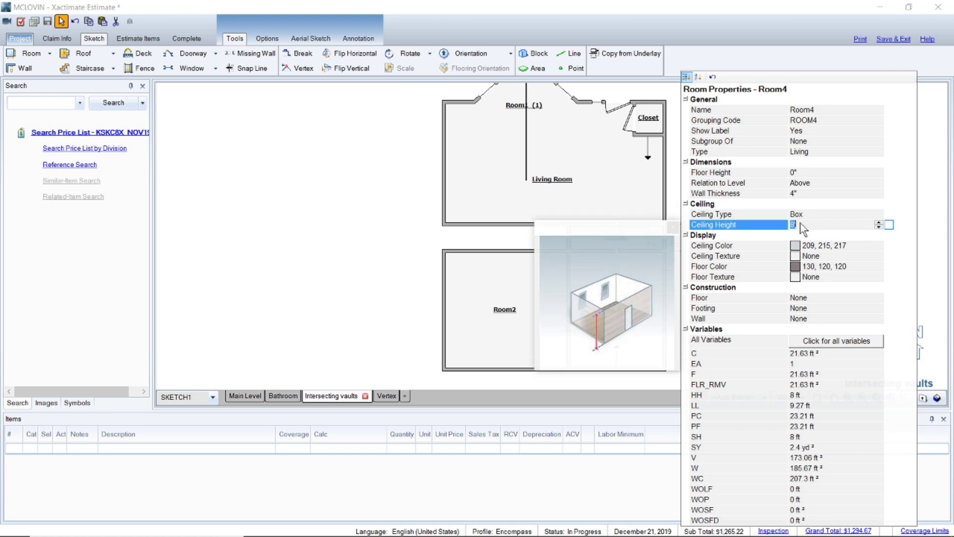
{"action": "type", "text": "13.2"}
{"action": "key", "text": "Return"}
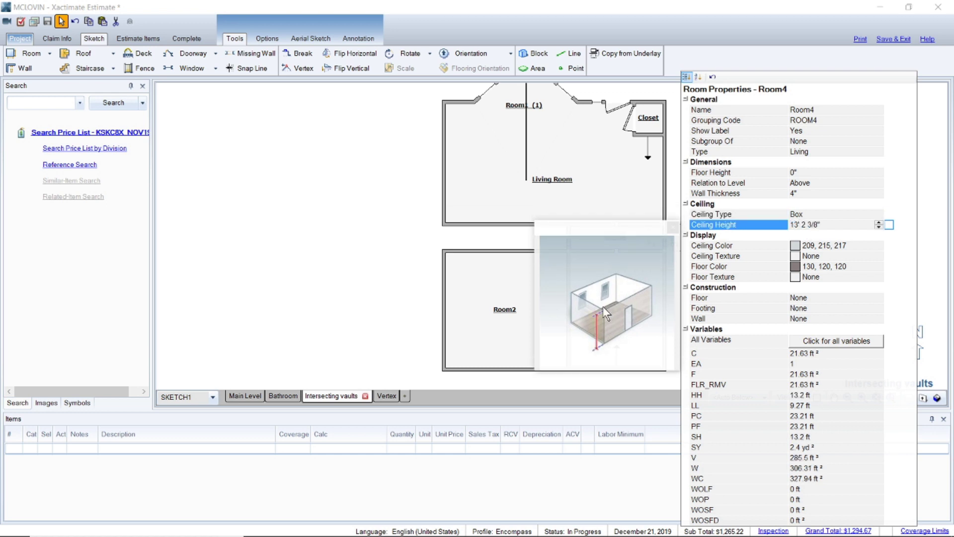
Step: Delete the wall separating Room4 from the Dining Room
{"action": "left_click", "coordinate": [396, 289]}
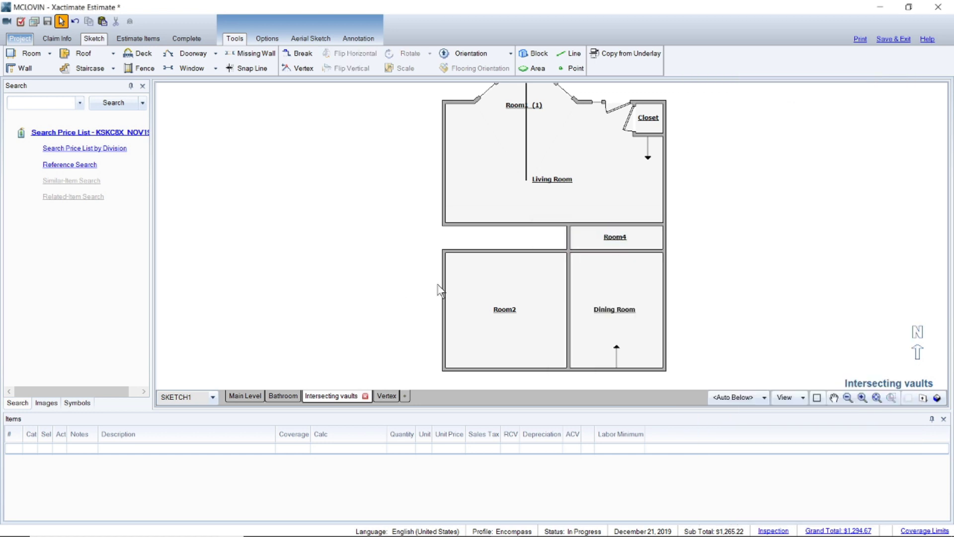
{"action": "left_click", "coordinate": [614, 251]}
{"action": "key", "text": "Delete"}
Step: Extend Room2's north wall up to the Living Room and set Room2's north-south depth to 11.5' from its south wall
{"action": "left_click", "coordinate": [499, 269]}
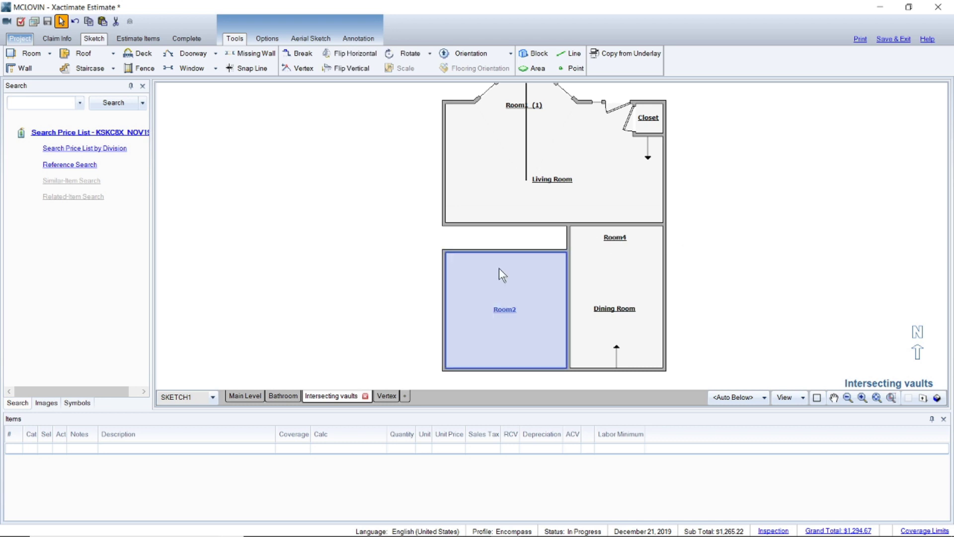
{"action": "left_click", "coordinate": [499, 267]}
{"action": "left_click_drag", "start_coordinate": [506, 250], "coordinate": [507, 229]}
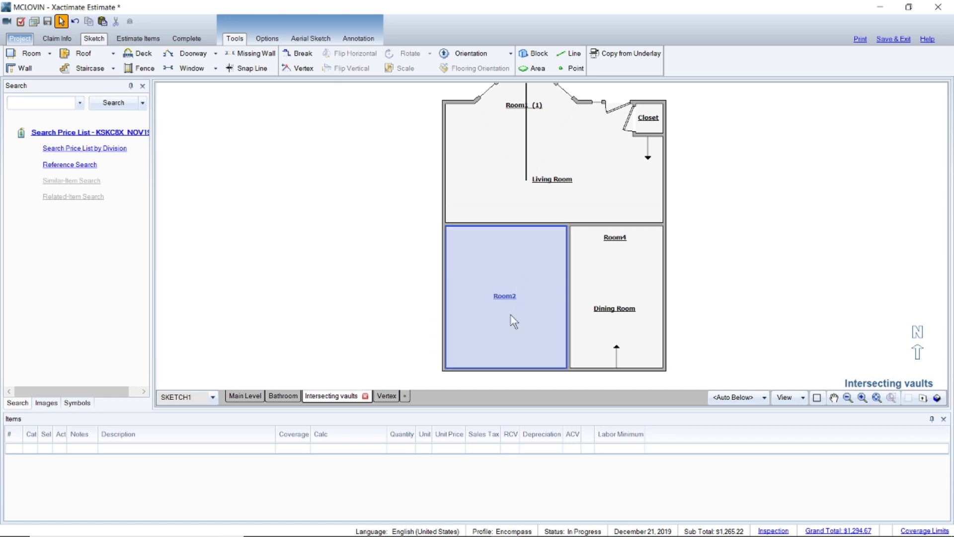
{"action": "left_click", "coordinate": [511, 315]}
{"action": "left_click_drag", "start_coordinate": [506, 370], "coordinate": [507, 361]}
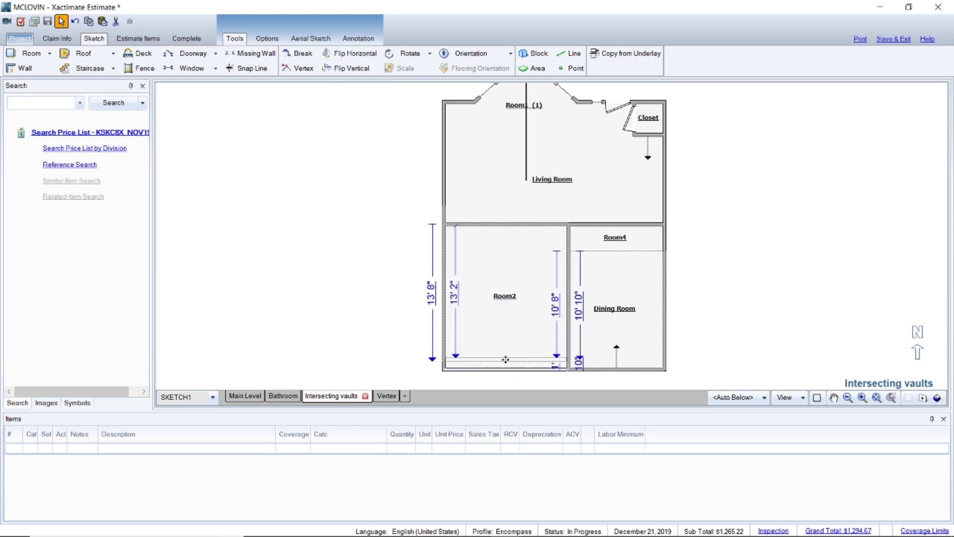
{"action": "left_click", "coordinate": [453, 305]}
{"action": "type", "text": "11.5"}
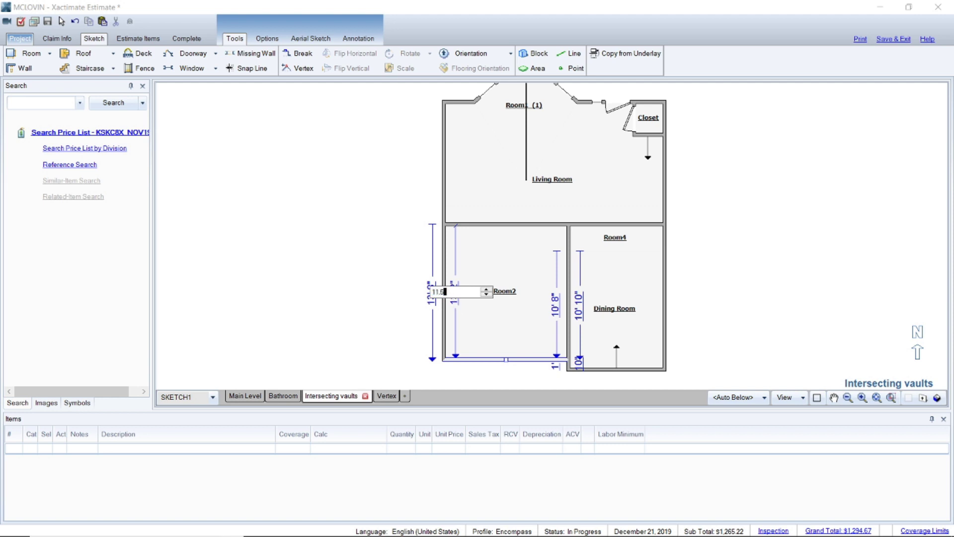
{"action": "key", "text": "Return"}
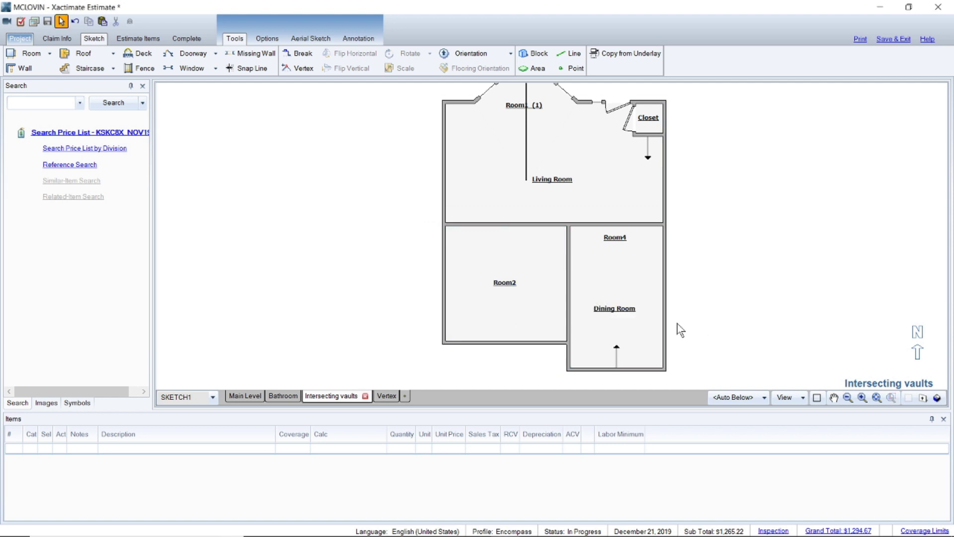
Step: Shorten the Dining Room by moving its south wall north past the line of Room2's south wall
{"action": "left_click", "coordinate": [650, 347]}
{"action": "left_click_drag", "start_coordinate": [616, 370], "coordinate": [618, 322]}
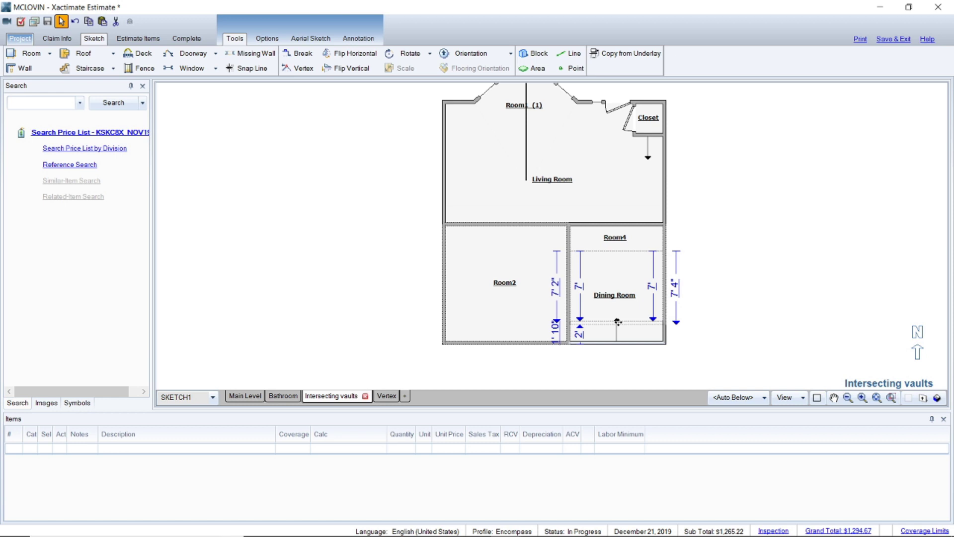
{"action": "left_click_drag", "start_coordinate": [618, 322], "coordinate": [618, 323]}
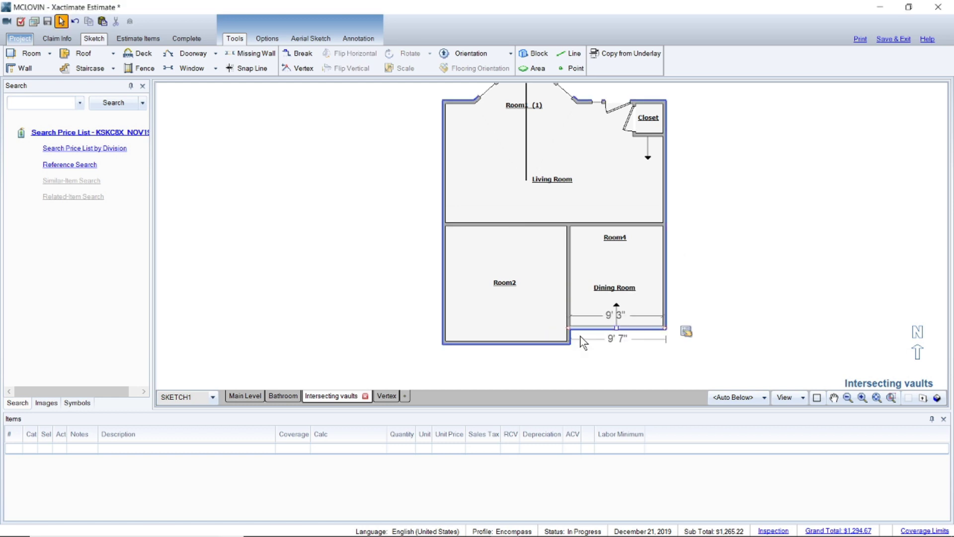
Step: Pull a new strip room out of the Dining Room's south wall, flush with Room2's south wall
{"action": "left_click", "coordinate": [802, 285]}
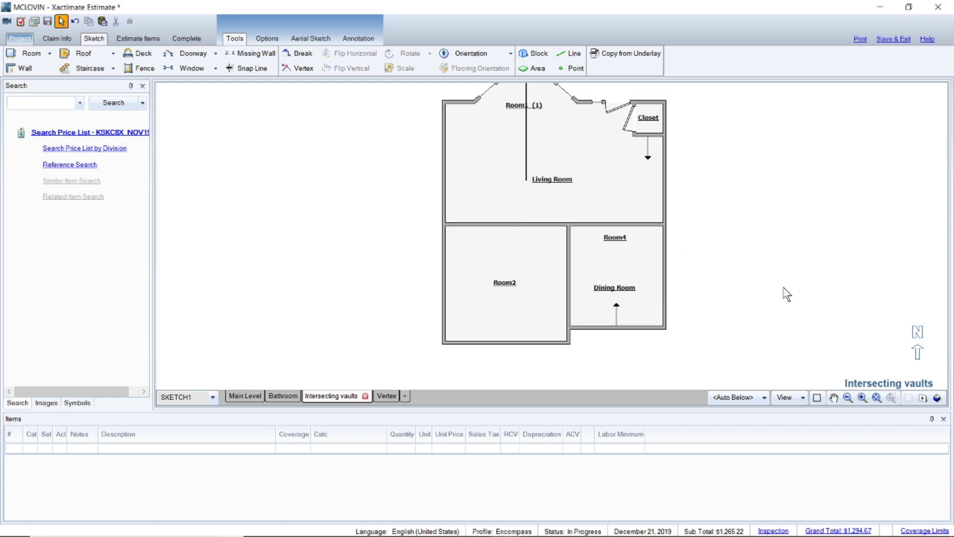
{"action": "left_click", "coordinate": [616, 328]}
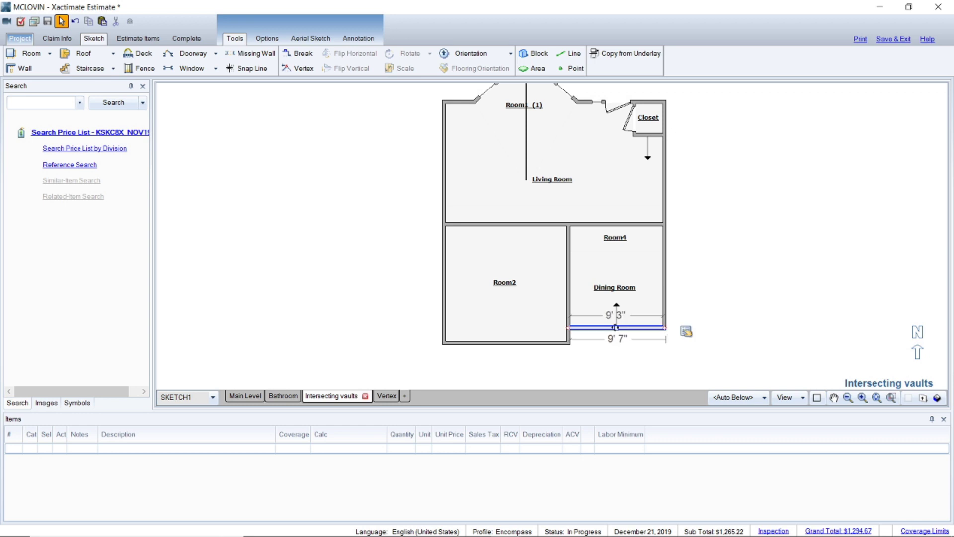
{"action": "left_click_drag", "start_coordinate": [616, 328], "coordinate": [616, 336]}
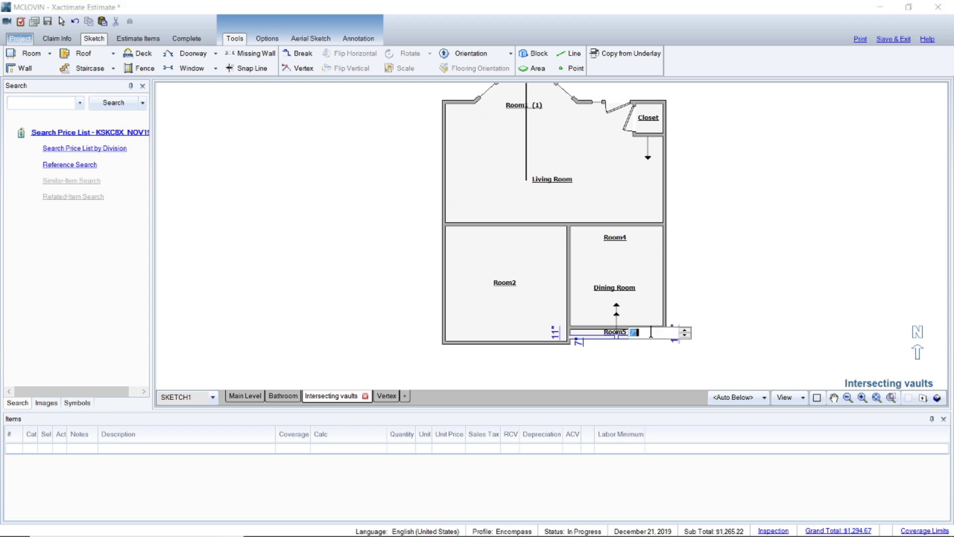
{"action": "key", "text": "Escape"}
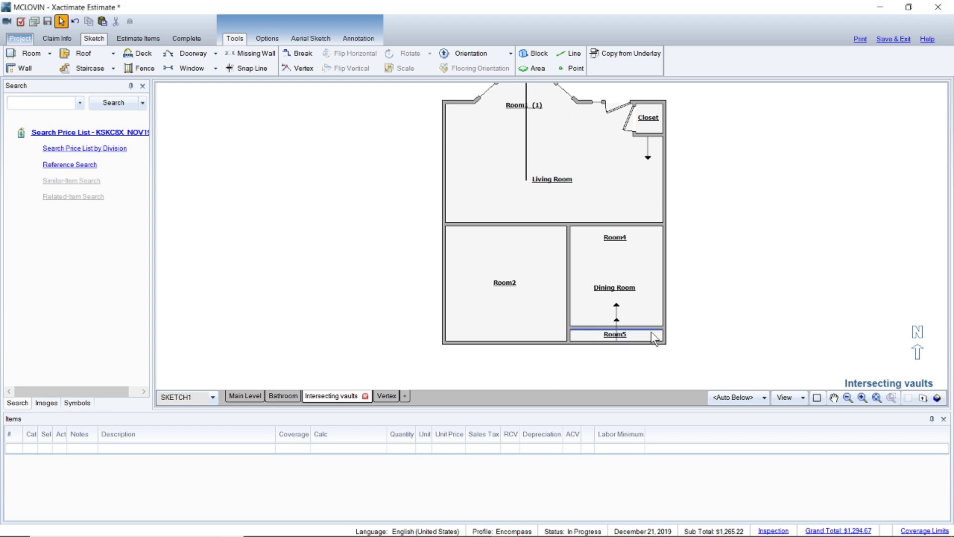
Step: Change the ceiling type of Room5, the strip south of the Dining Room, to Box
{"action": "left_click", "coordinate": [631, 338]}
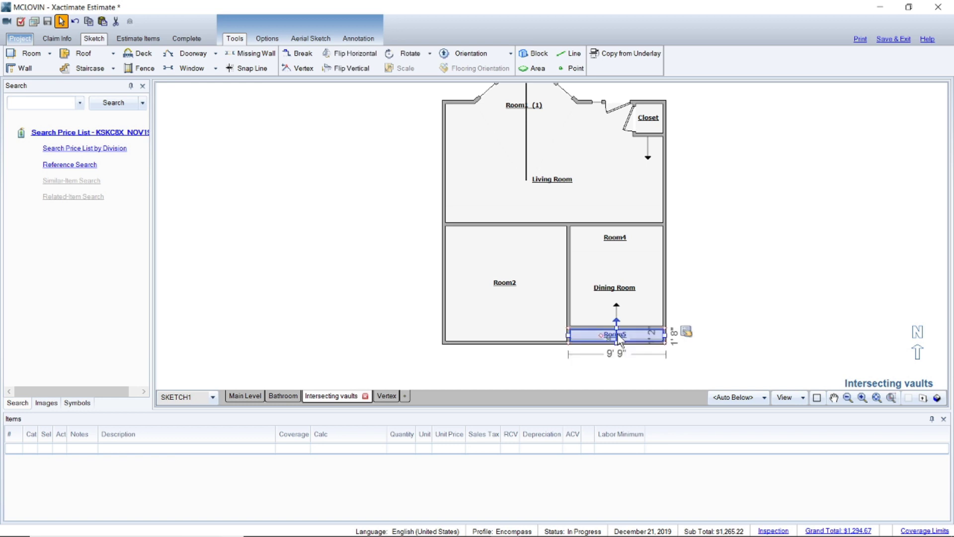
{"action": "right_click", "coordinate": [677, 331]}
{"action": "left_click", "coordinate": [706, 341]}
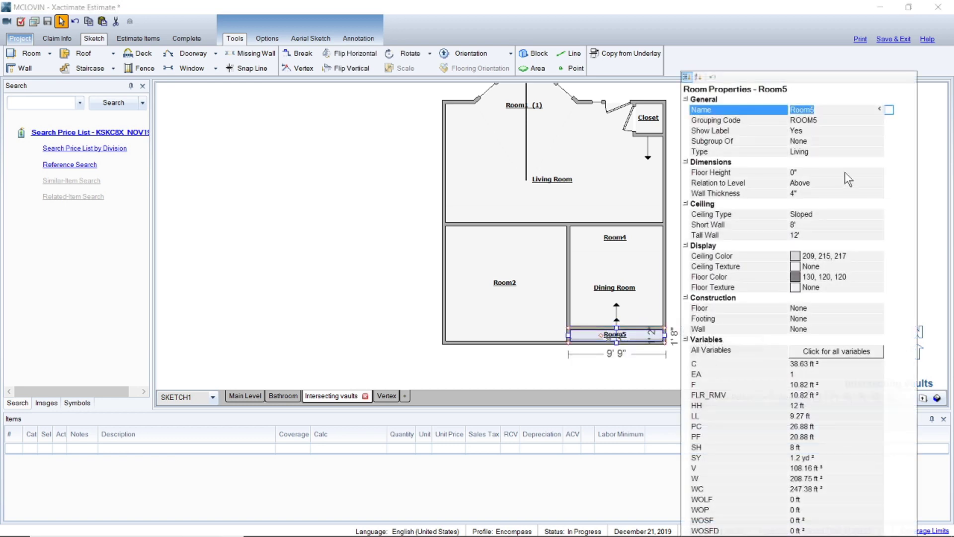
{"action": "left_click", "coordinate": [828, 213]}
{"action": "left_click", "coordinate": [878, 213]}
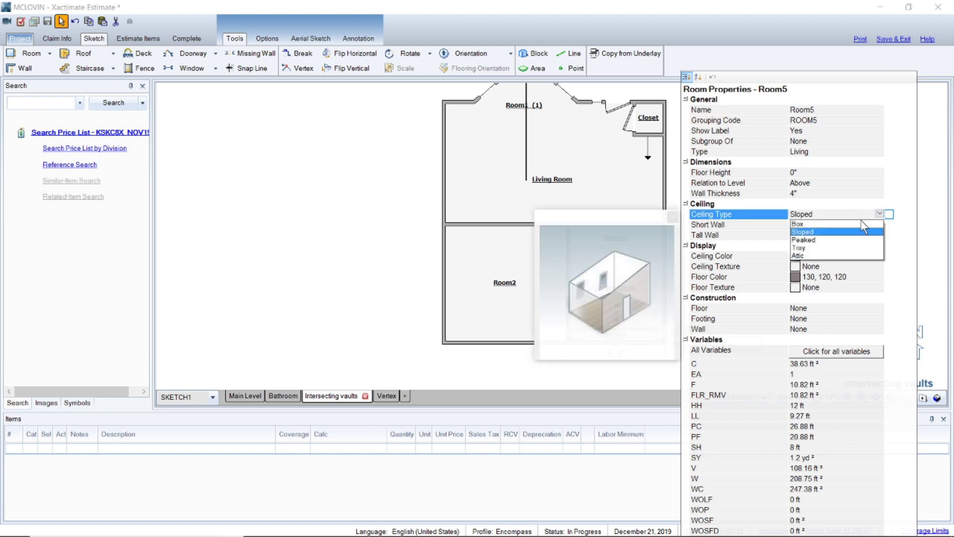
{"action": "left_click", "coordinate": [802, 225]}
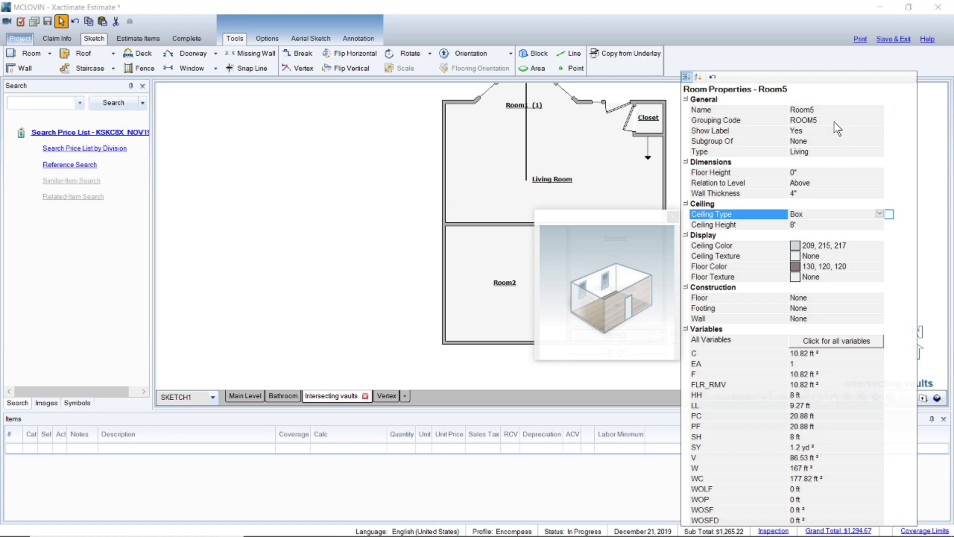
Step: Hide Room5's label and make the room a subgroup of the Dining Room
{"action": "left_click", "coordinate": [804, 131]}
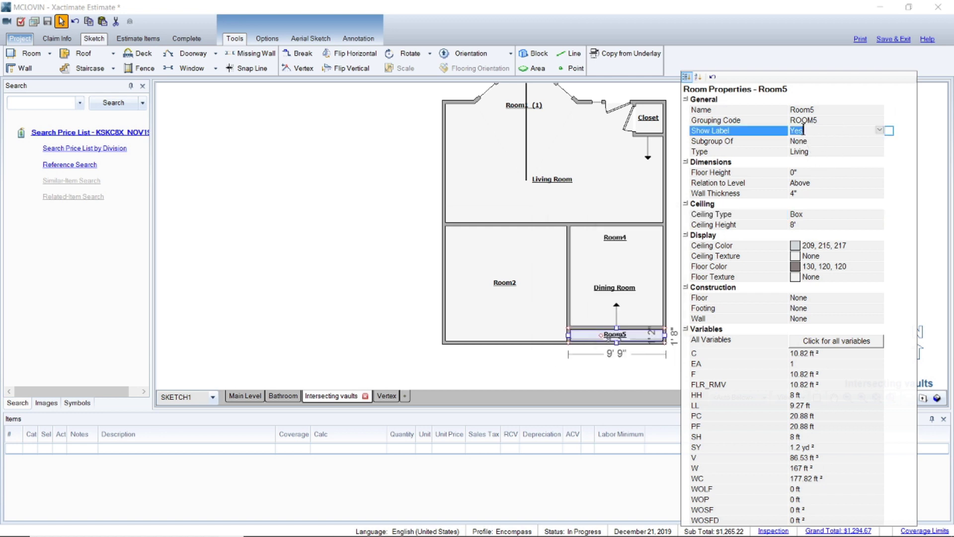
{"action": "left_click", "coordinate": [880, 131]}
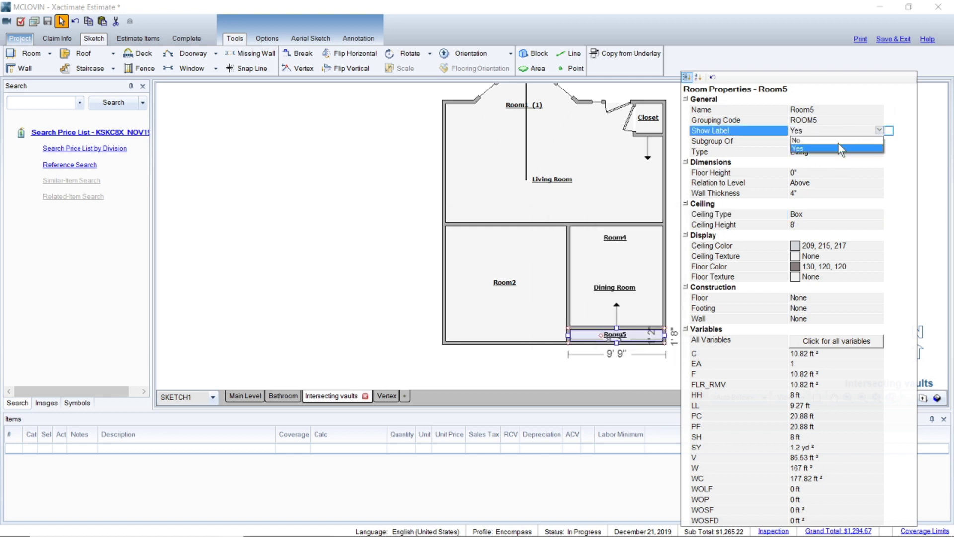
{"action": "left_click", "coordinate": [818, 141]}
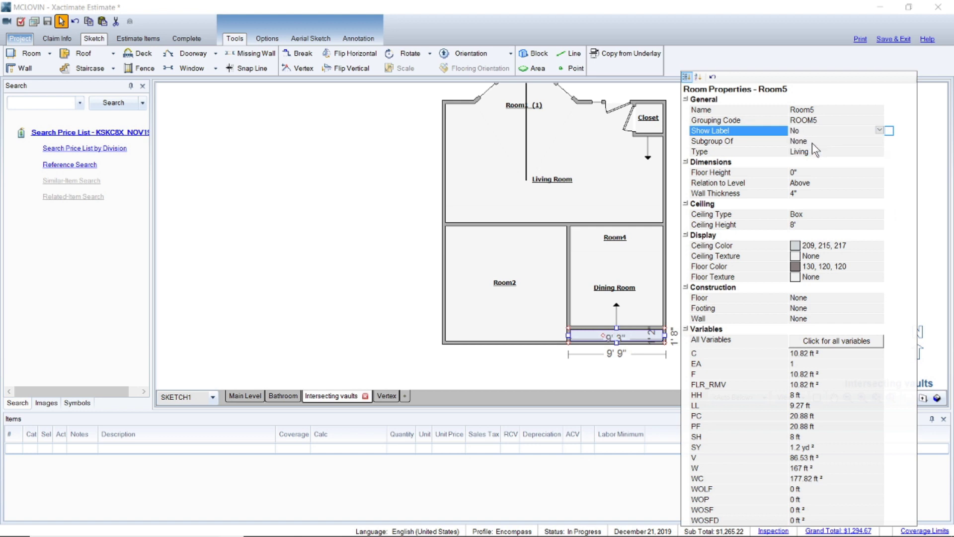
{"action": "left_click", "coordinate": [812, 143]}
{"action": "left_click", "coordinate": [880, 142]}
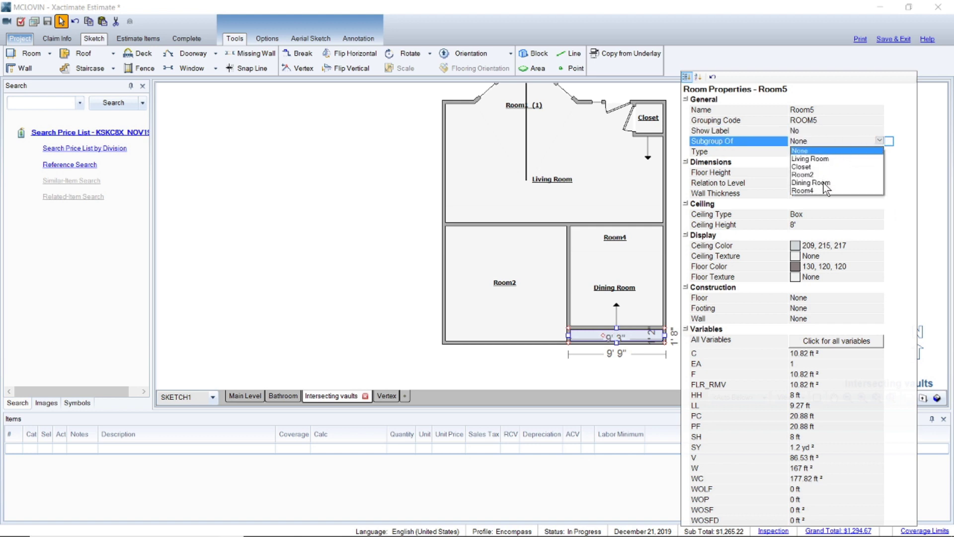
{"action": "left_click", "coordinate": [824, 183]}
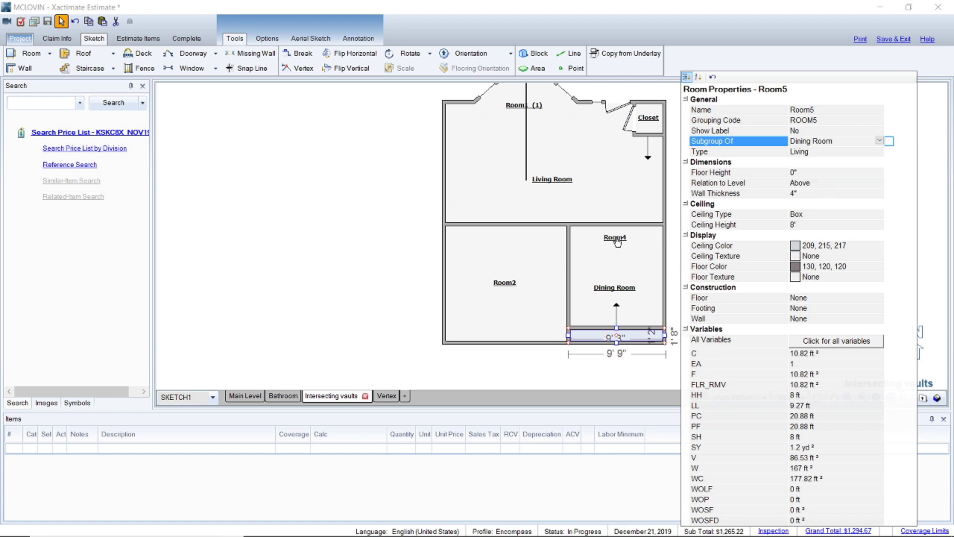
Step: Delete the wall between the Dining Room and the strip room to its south
{"action": "left_click", "coordinate": [631, 328]}
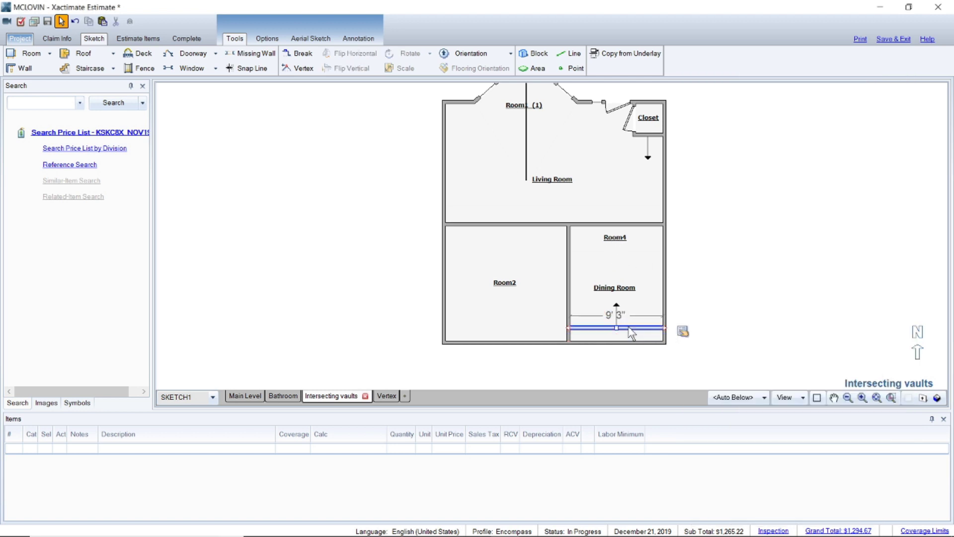
{"action": "key", "text": "Delete"}
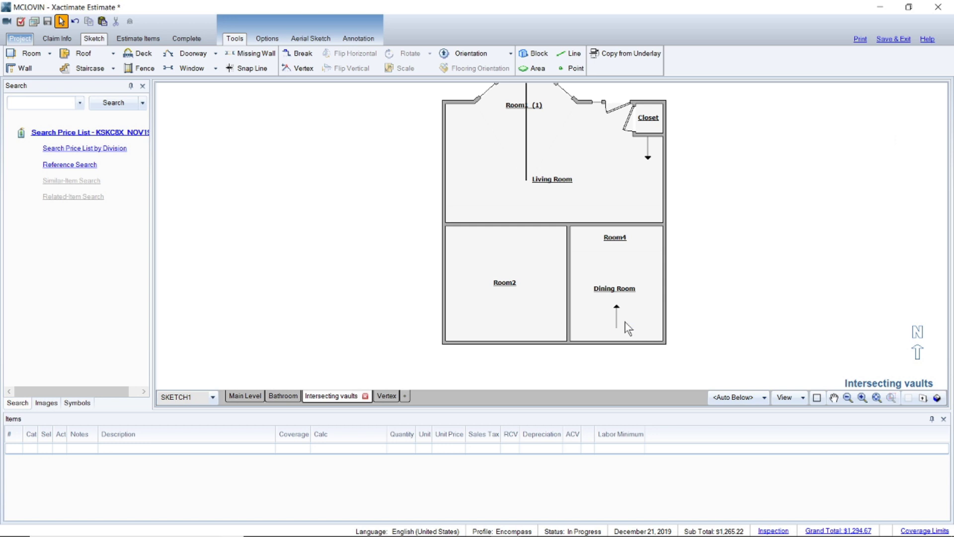
{"action": "left_click", "coordinate": [610, 237]}
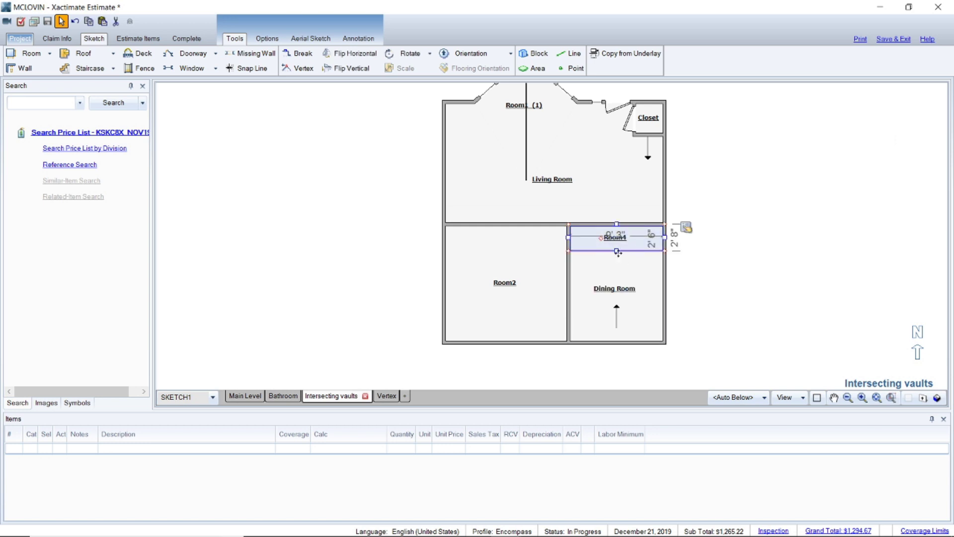
{"action": "left_click", "coordinate": [616, 251]}
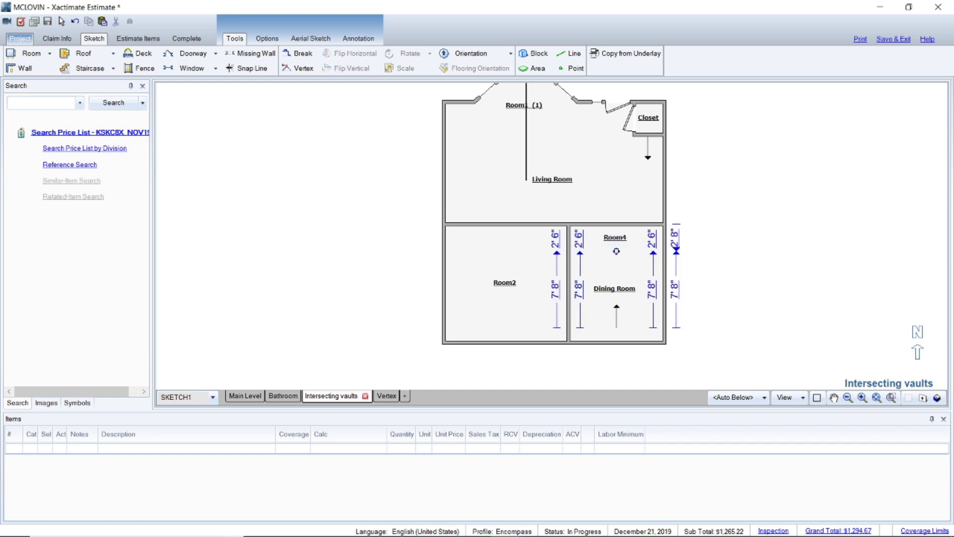
{"action": "key", "text": "Escape"}
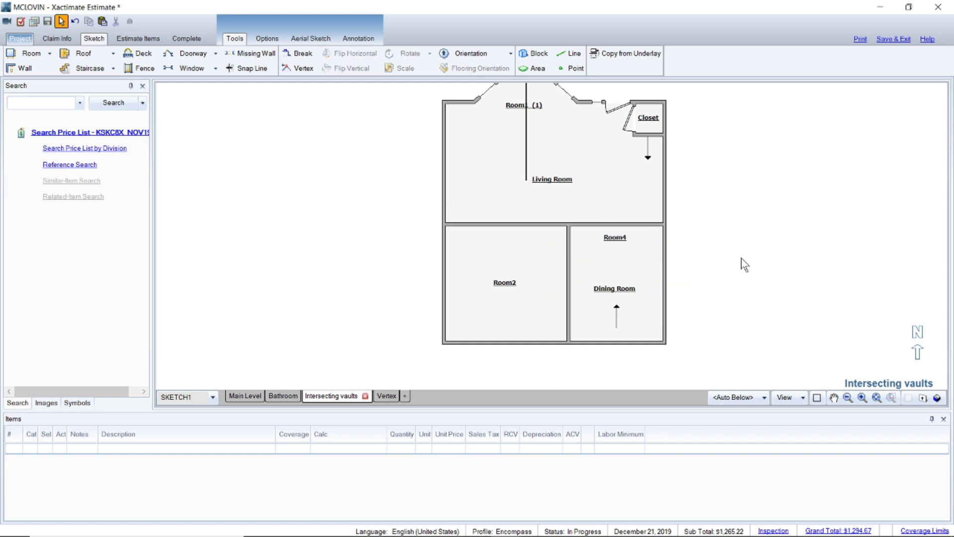
{"action": "left_click", "coordinate": [594, 321]}
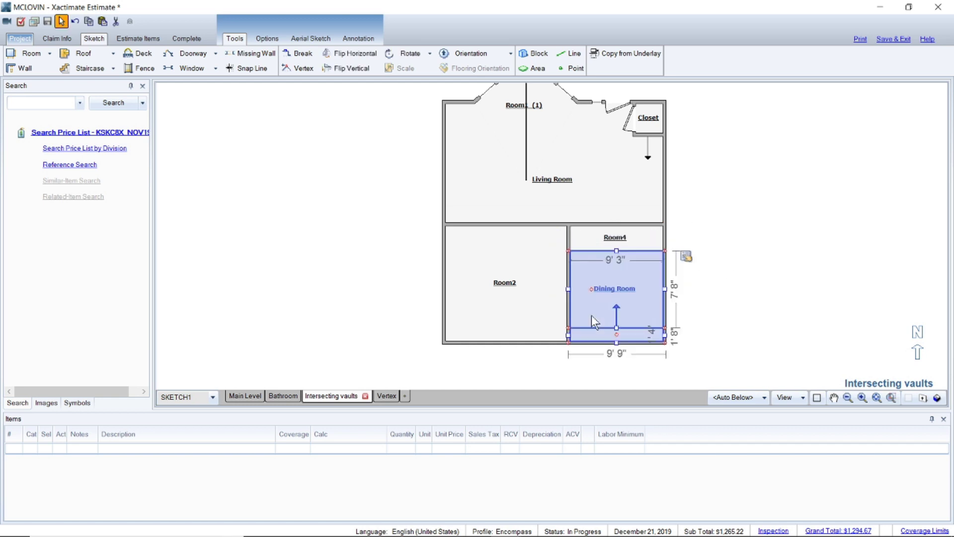
Step: Move the boundary between Room4 and the Dining Room north, setting Room4's depth to 1.5'
{"action": "left_click", "coordinate": [627, 236]}
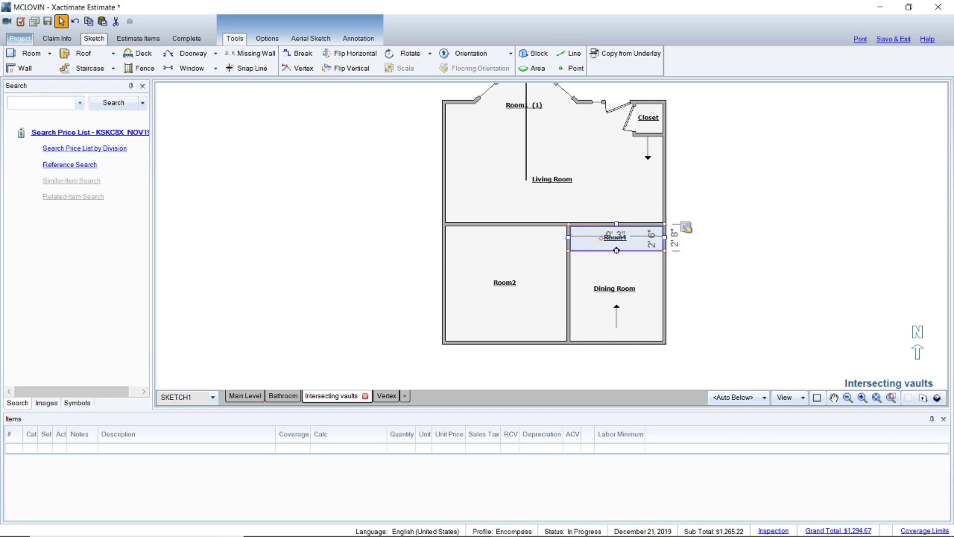
{"action": "left_click", "coordinate": [616, 247]}
{"action": "left_click_drag", "start_coordinate": [617, 247], "coordinate": [616, 246]}
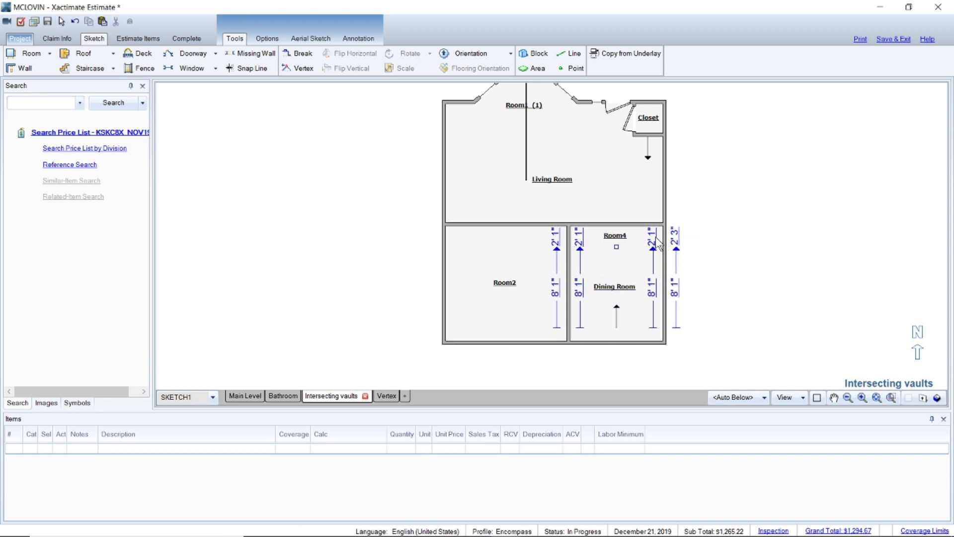
{"action": "left_click", "coordinate": [656, 244]}
{"action": "type", "text": "3"}
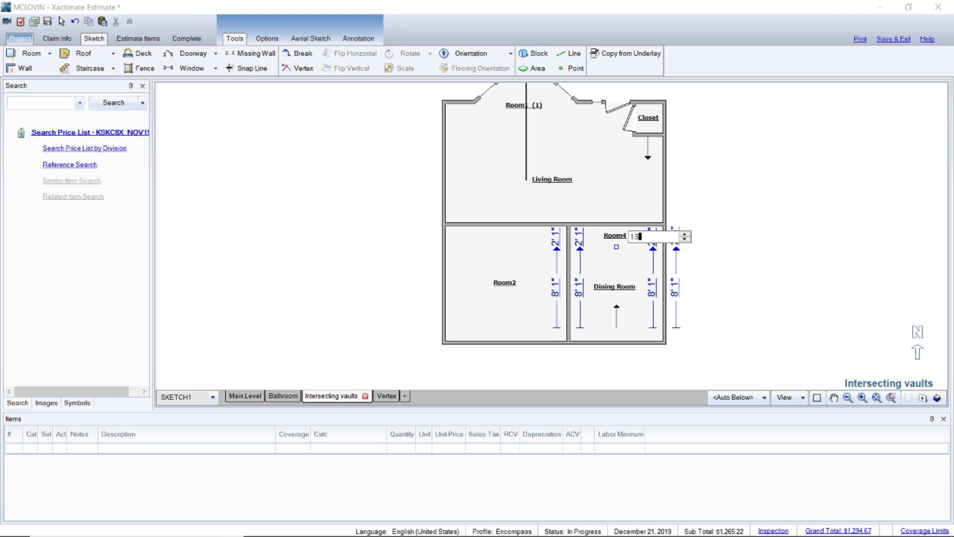
{"action": "key", "text": "Return"}
{"action": "left_click_drag", "start_coordinate": [698, 213], "coordinate": [612, 258]}
Step: Make Room4 a subgroup of the Dining Room and hide its label
{"action": "left_click", "coordinate": [628, 232]}
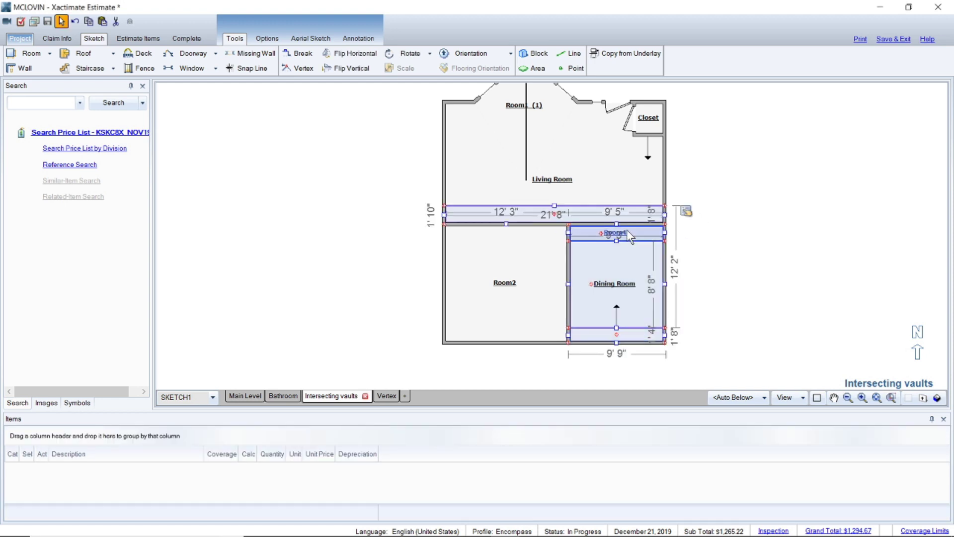
{"action": "left_click", "coordinate": [686, 227]}
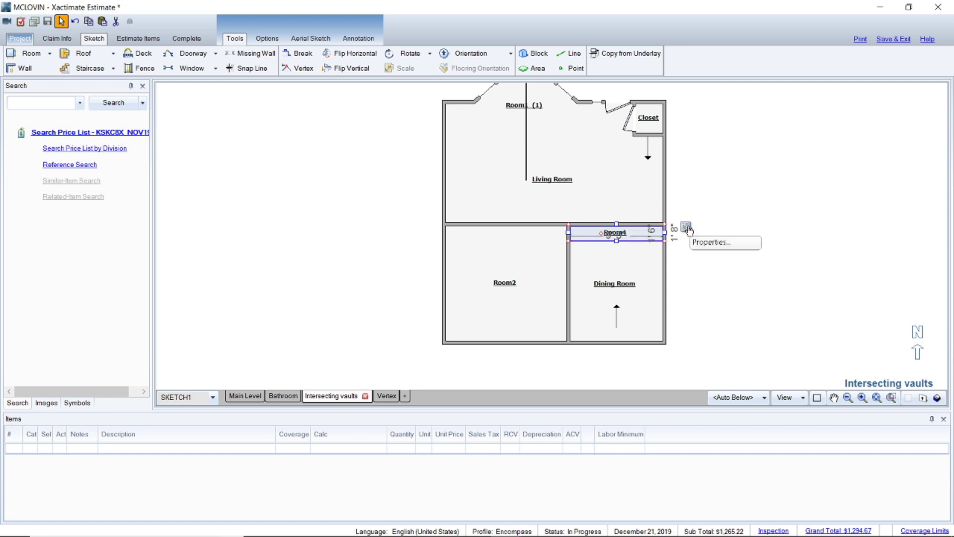
{"action": "left_click", "coordinate": [710, 242]}
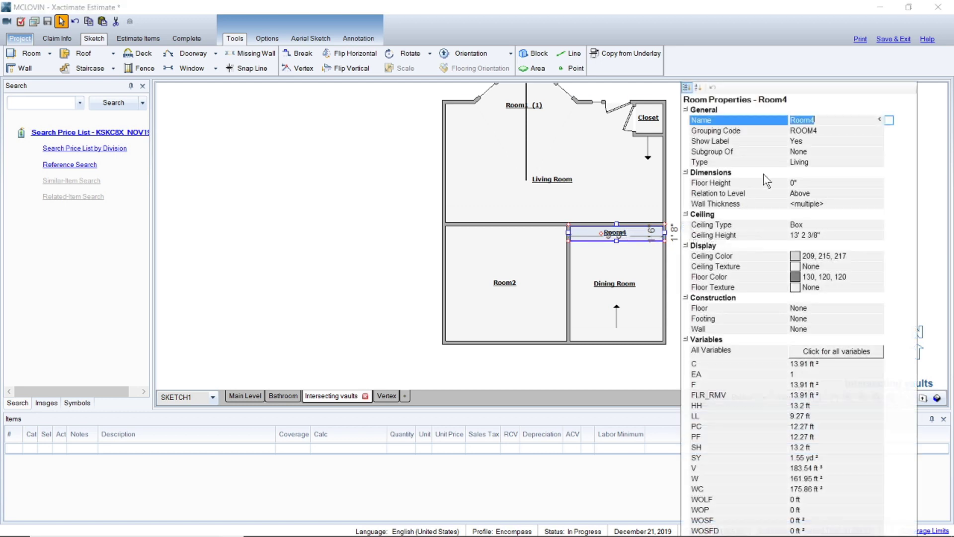
{"action": "left_click", "coordinate": [801, 152]}
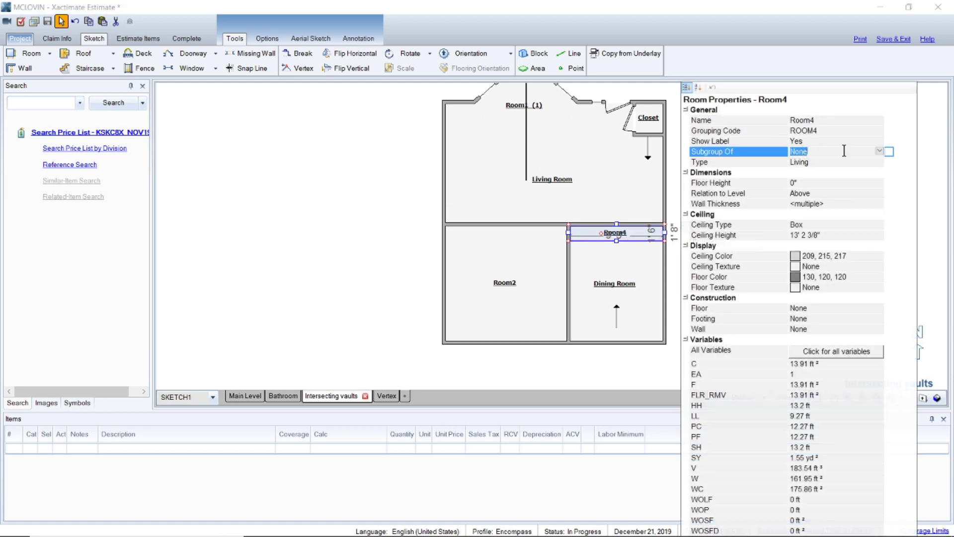
{"action": "left_click", "coordinate": [879, 151]}
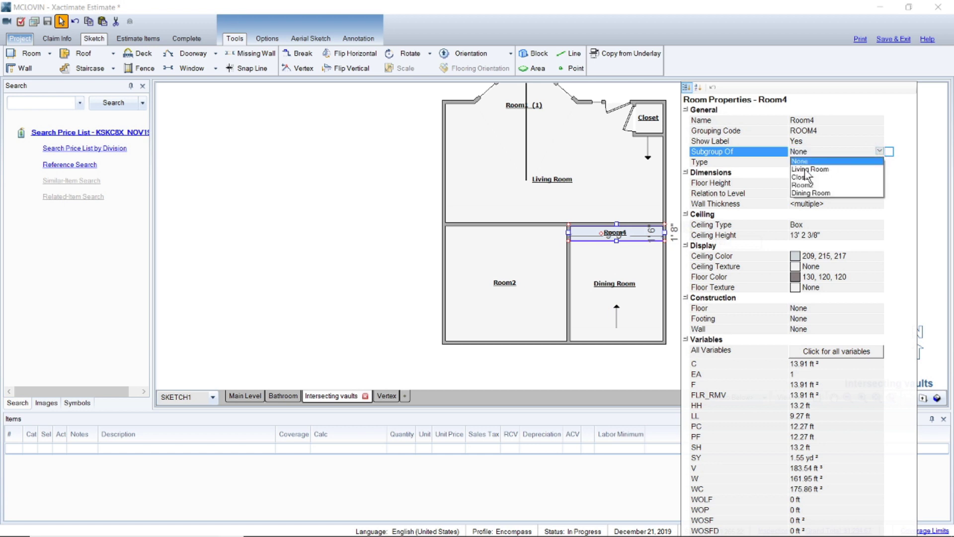
{"action": "left_click", "coordinate": [808, 193]}
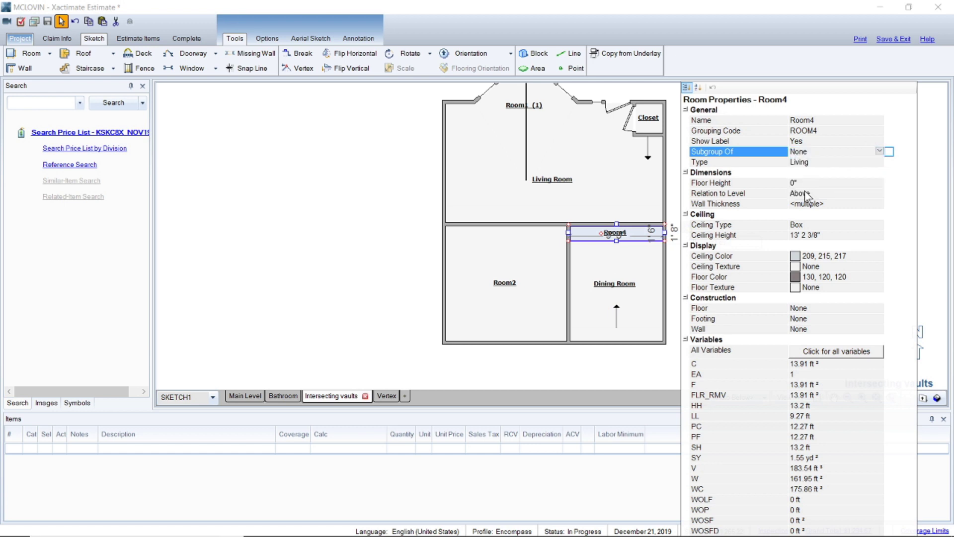
{"action": "left_click", "coordinate": [806, 142]}
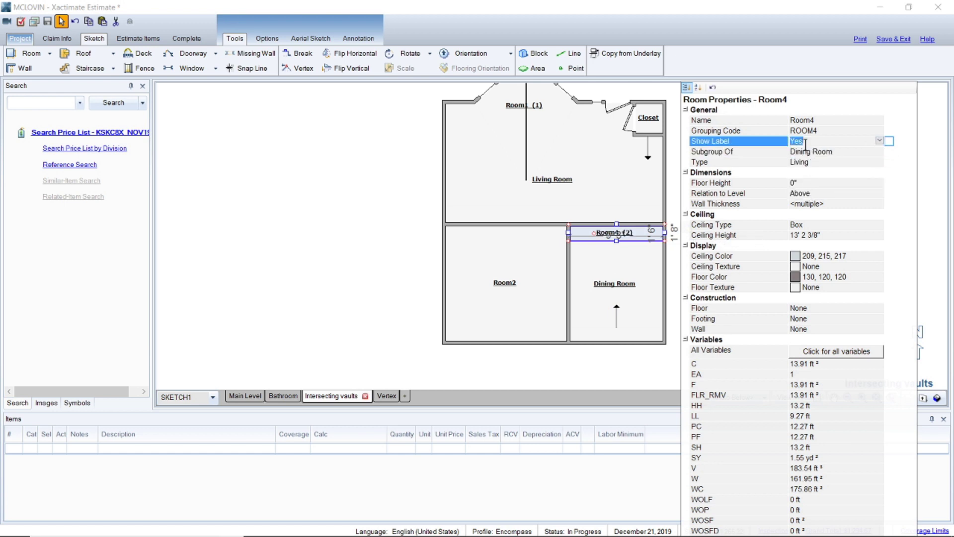
{"action": "left_click", "coordinate": [880, 140]}
{"action": "left_click", "coordinate": [829, 150]}
{"action": "left_click", "coordinate": [348, 335]}
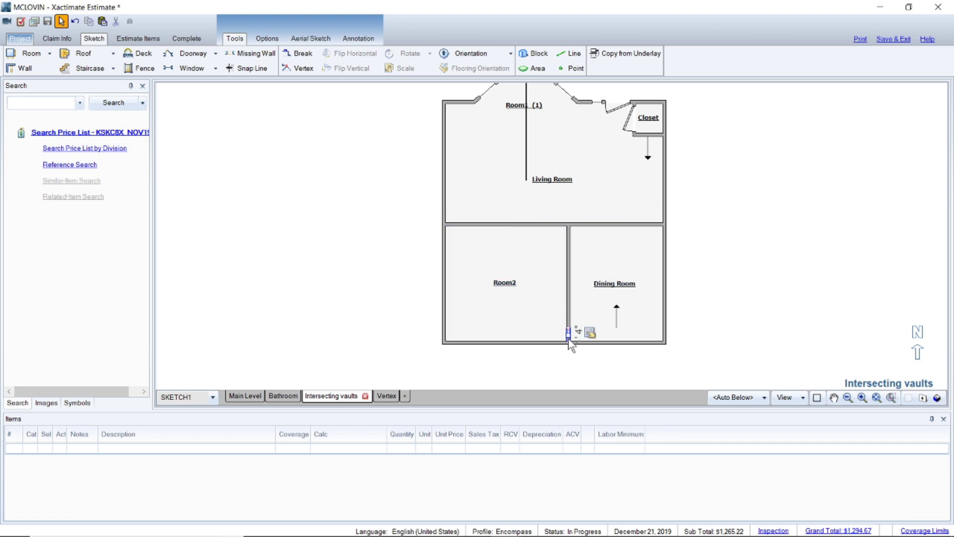
Step: Delete the wall segments separating Room2 from the Dining Room and its adjoining strip rooms
{"action": "key", "text": "Delete"}
{"action": "left_click", "coordinate": [568, 328]}
{"action": "key", "text": "Delete"}
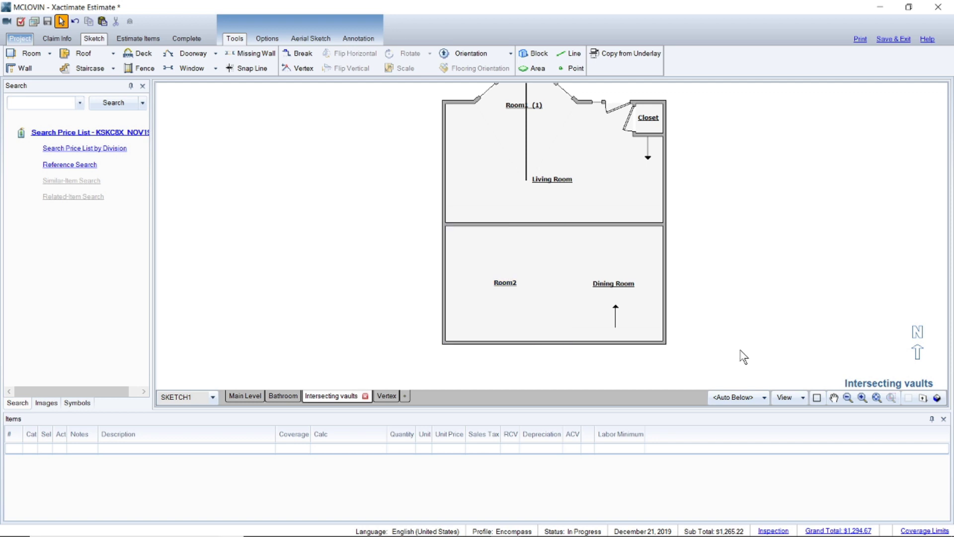
Step: Examine the open boundaries between Room2, the Dining Room and its strips in plan, and show the sketch in 3D
{"action": "left_click", "coordinate": [862, 397]}
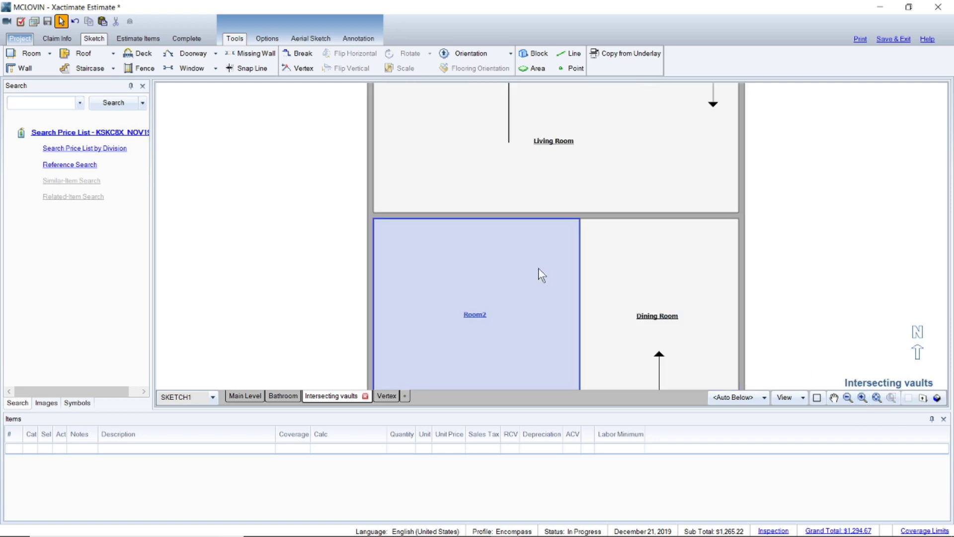
{"action": "left_click", "coordinate": [401, 195]}
{"action": "left_click_drag", "start_coordinate": [535, 258], "coordinate": [621, 284]}
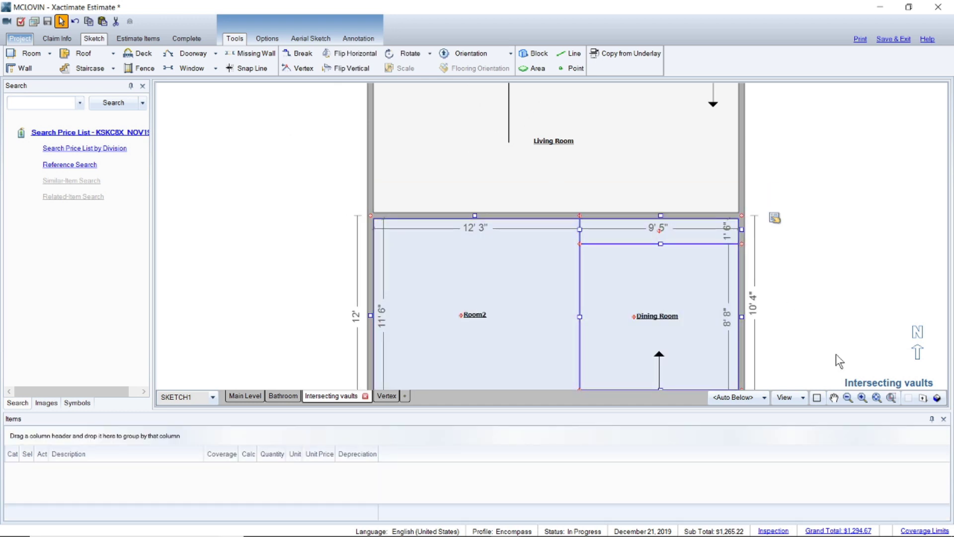
{"action": "left_click", "coordinate": [848, 398]}
{"action": "left_click", "coordinate": [848, 397]}
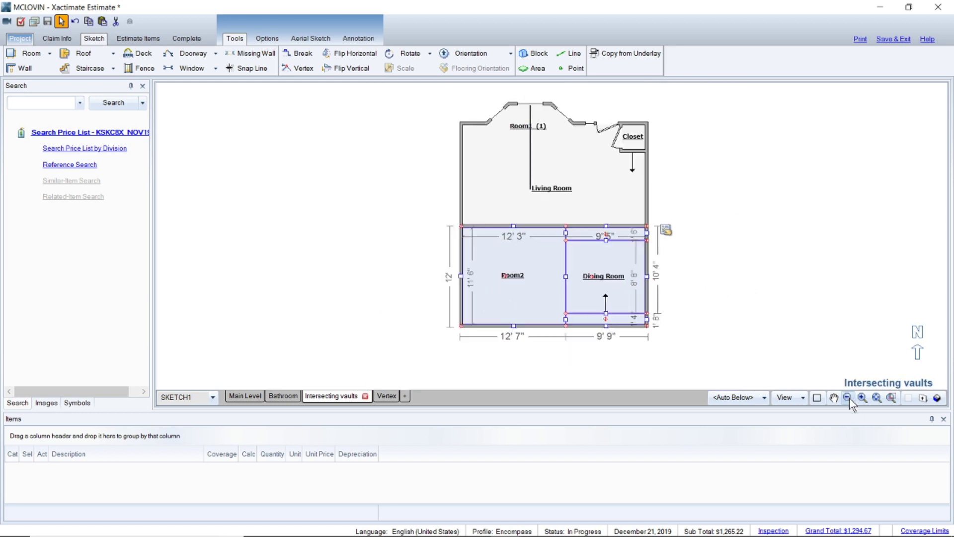
{"action": "left_click", "coordinate": [937, 398]}
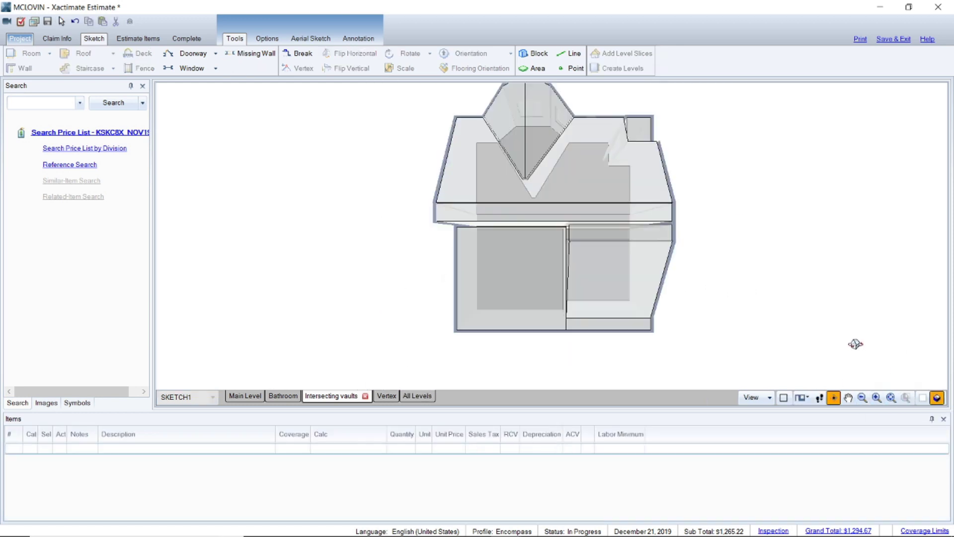
Step: Examine the ceilings of Room2 and the Dining Room in 3D and return to the plan view
{"action": "left_click_drag", "start_coordinate": [737, 303], "coordinate": [850, 171]}
{"action": "left_click_drag", "start_coordinate": [769, 258], "coordinate": [765, 230]}
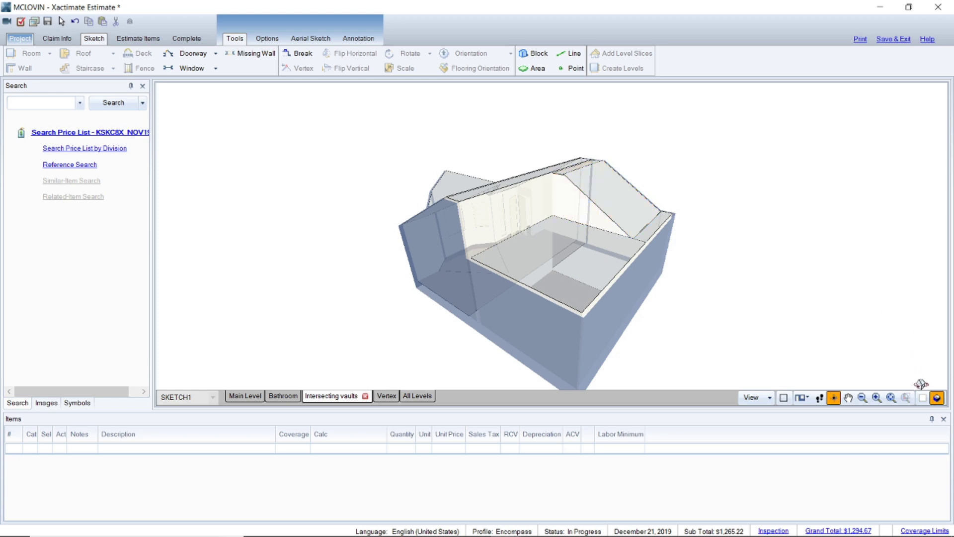
{"action": "left_click", "coordinate": [920, 399]}
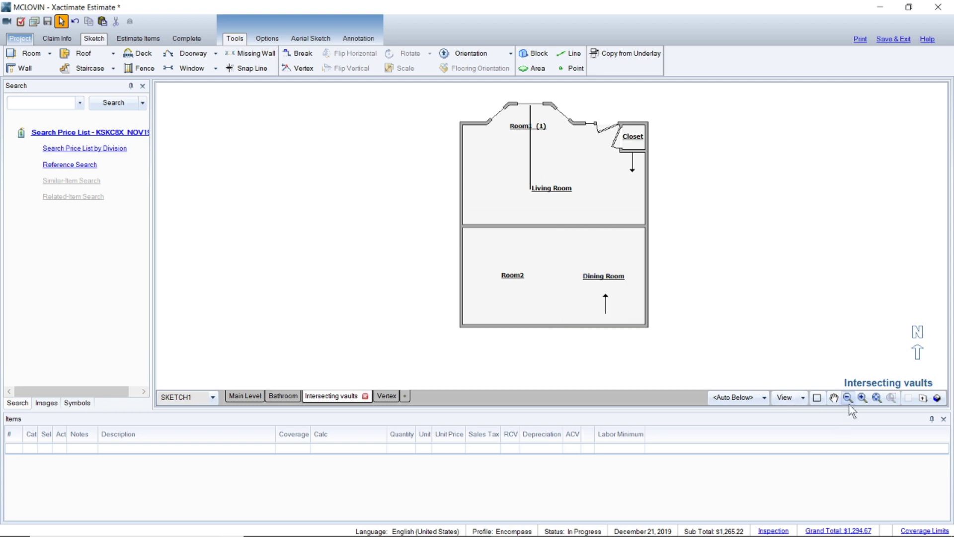
{"action": "left_click", "coordinate": [864, 398]}
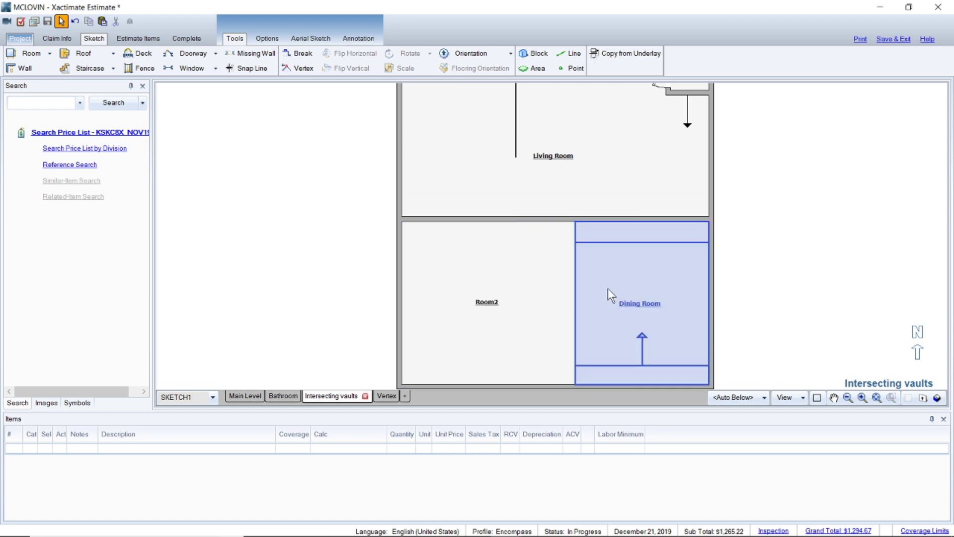
{"action": "left_click", "coordinate": [557, 311]}
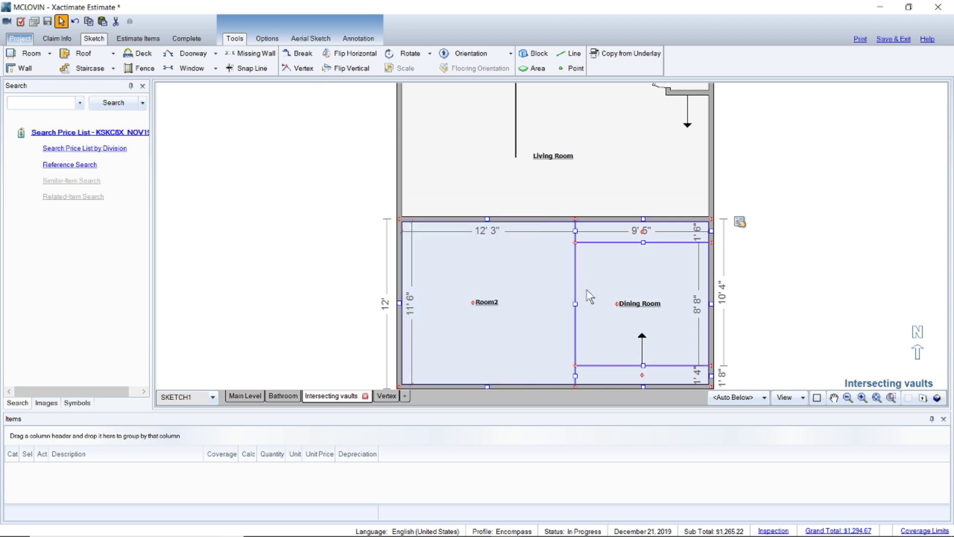
{"action": "left_click", "coordinate": [576, 305]}
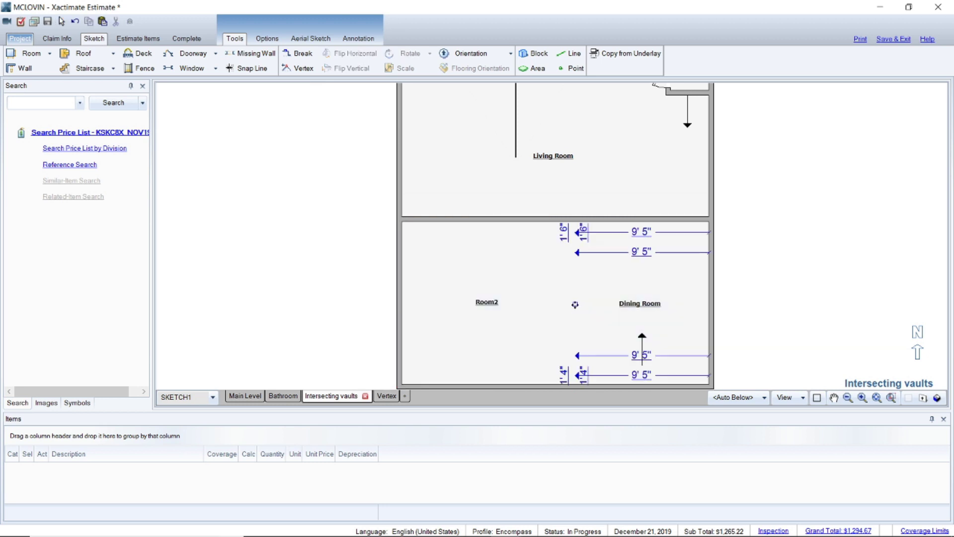
{"action": "left_click", "coordinate": [577, 298]}
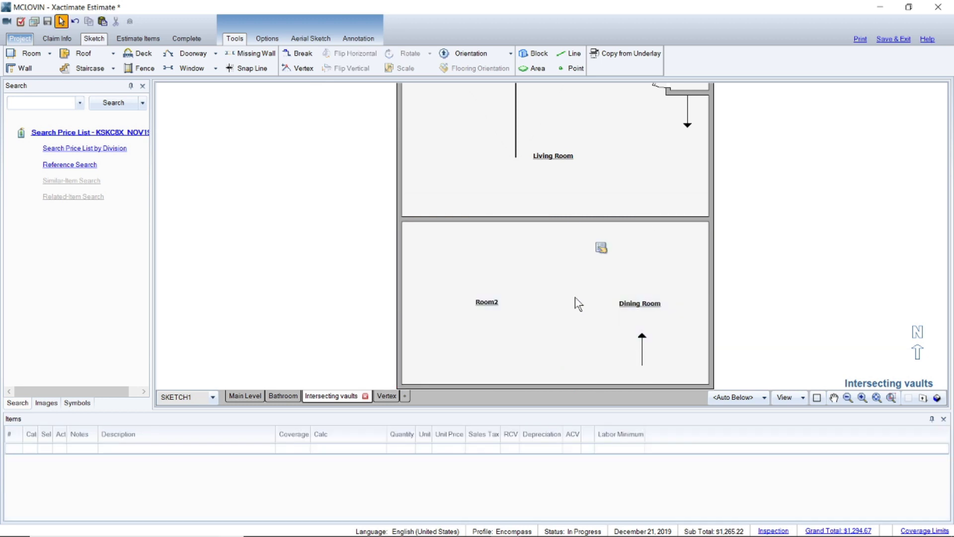
{"action": "right_click", "coordinate": [599, 249]}
{"action": "left_click", "coordinate": [644, 259]}
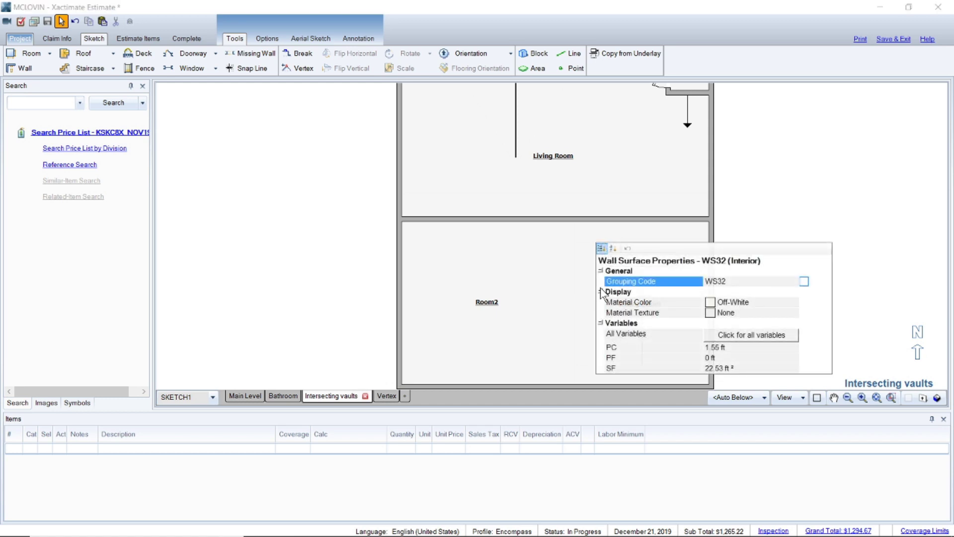
{"action": "left_click", "coordinate": [601, 323]}
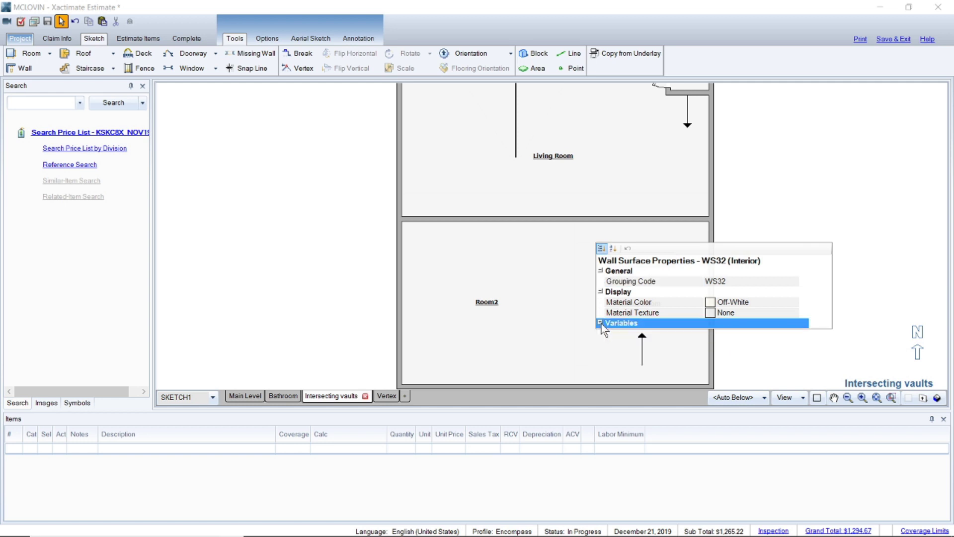
{"action": "left_click", "coordinate": [601, 323]}
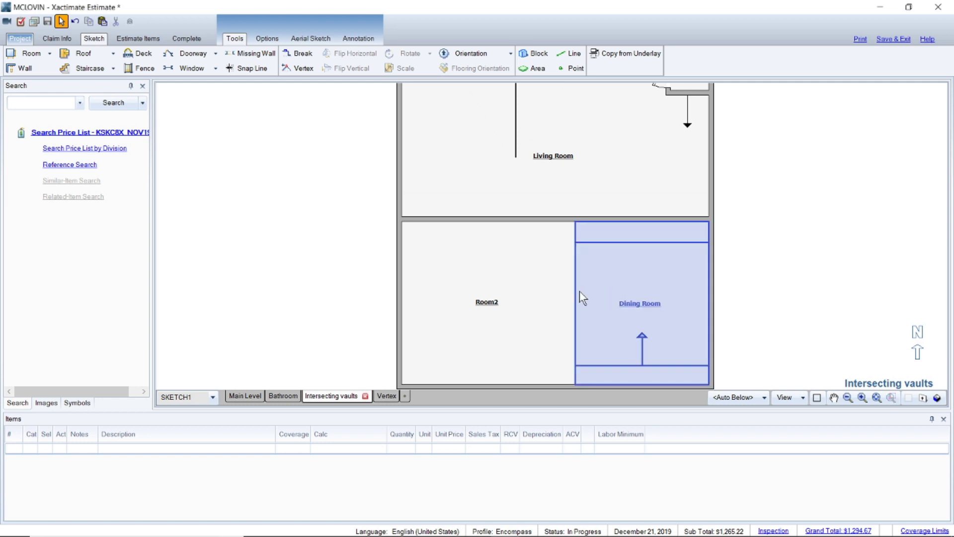
Step: Stop the 8' 8" opening between Room2 and the Dining Room from going to the ceiling and set its opening height to 8'
{"action": "left_click", "coordinate": [566, 309]}
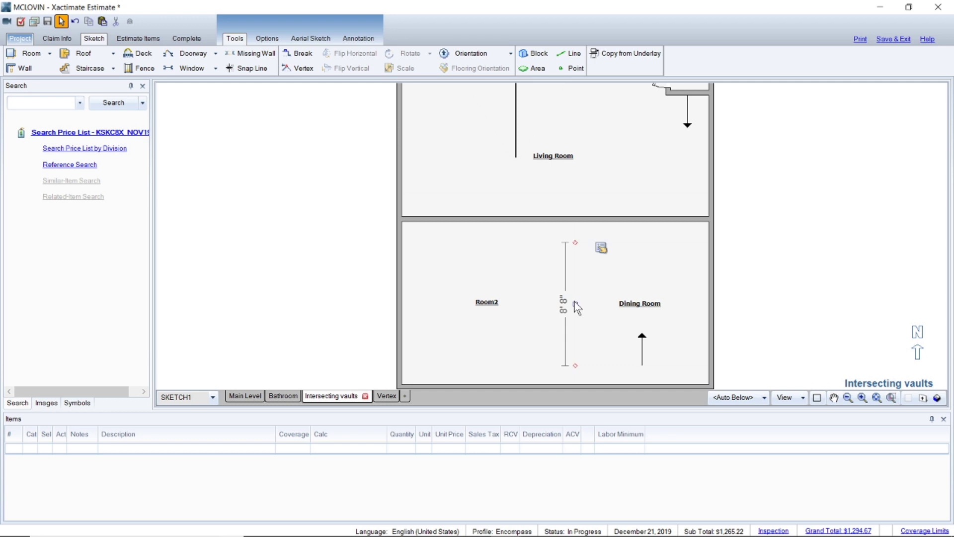
{"action": "left_click", "coordinate": [601, 248]}
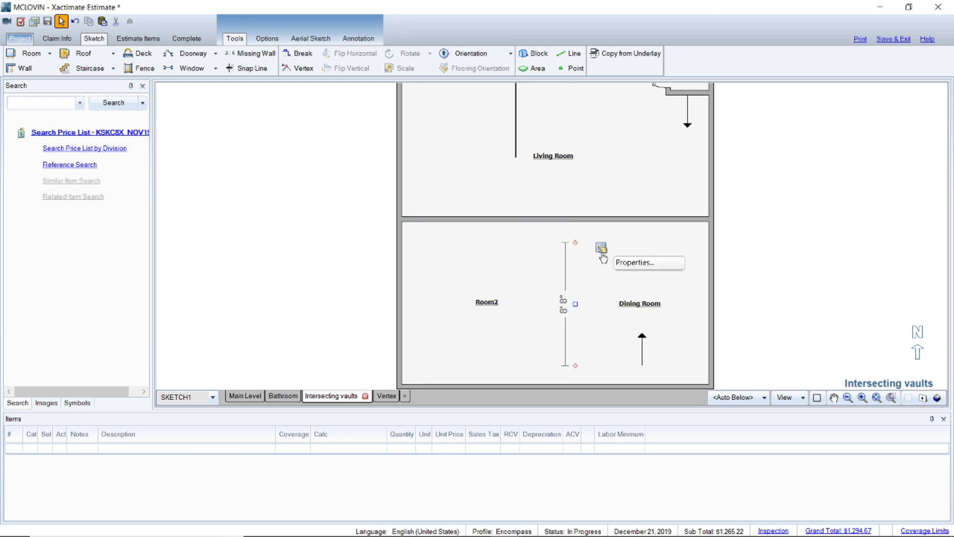
{"action": "left_click", "coordinate": [602, 256]}
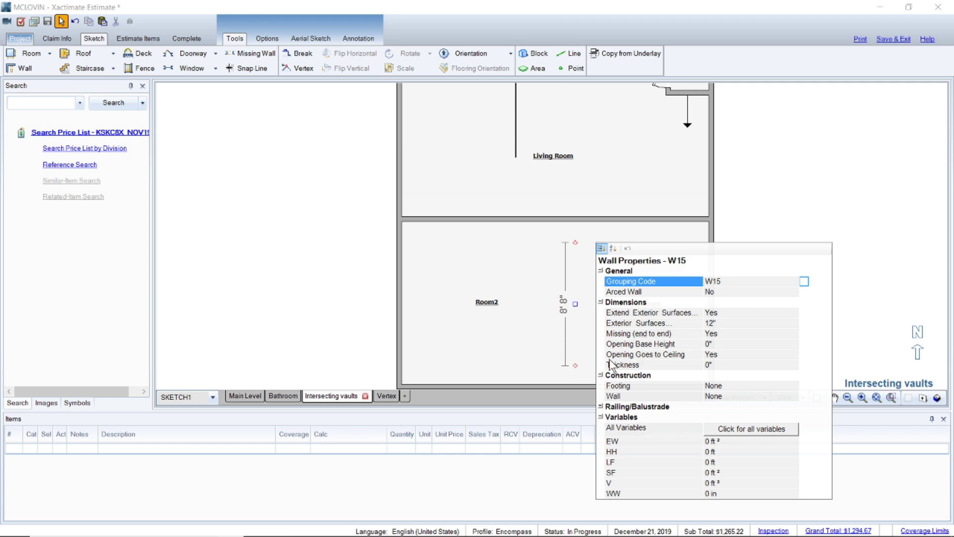
{"action": "left_click", "coordinate": [721, 354]}
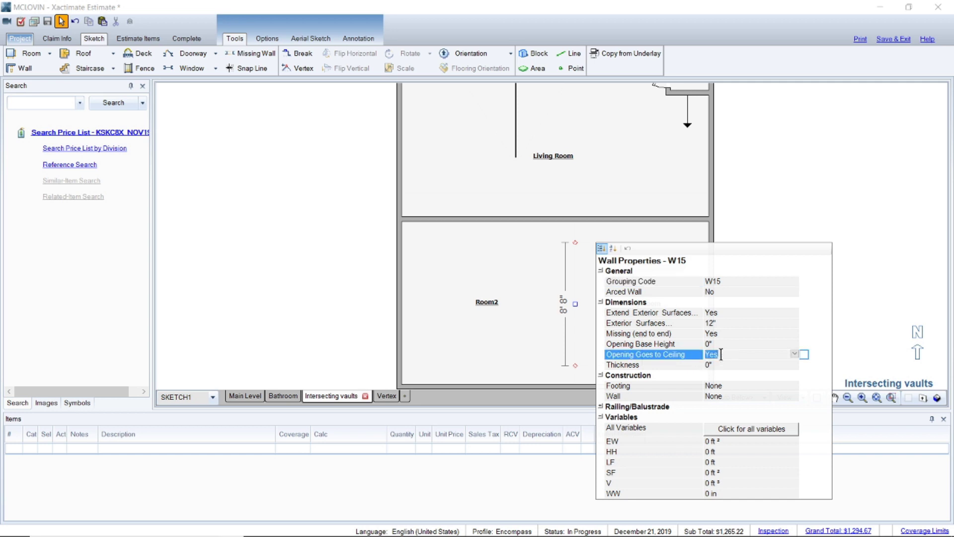
{"action": "left_click", "coordinate": [794, 355]}
{"action": "left_click", "coordinate": [716, 364]}
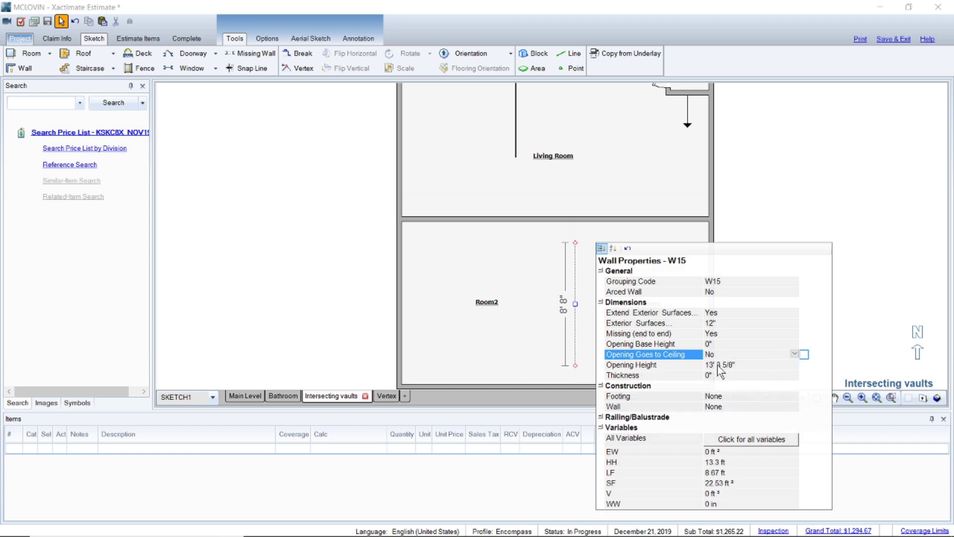
{"action": "left_click", "coordinate": [719, 364]}
{"action": "type", "text": "8"}
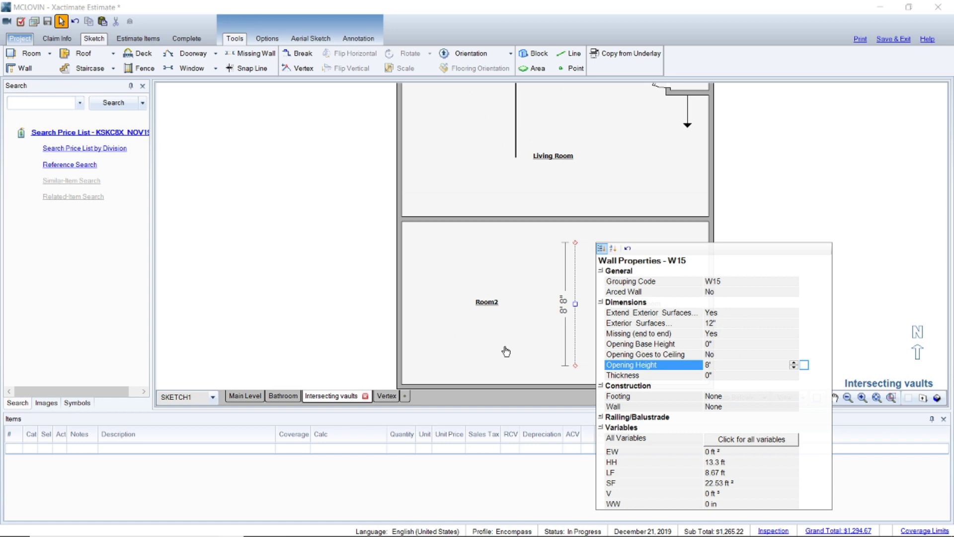
{"action": "left_click", "coordinate": [776, 226]}
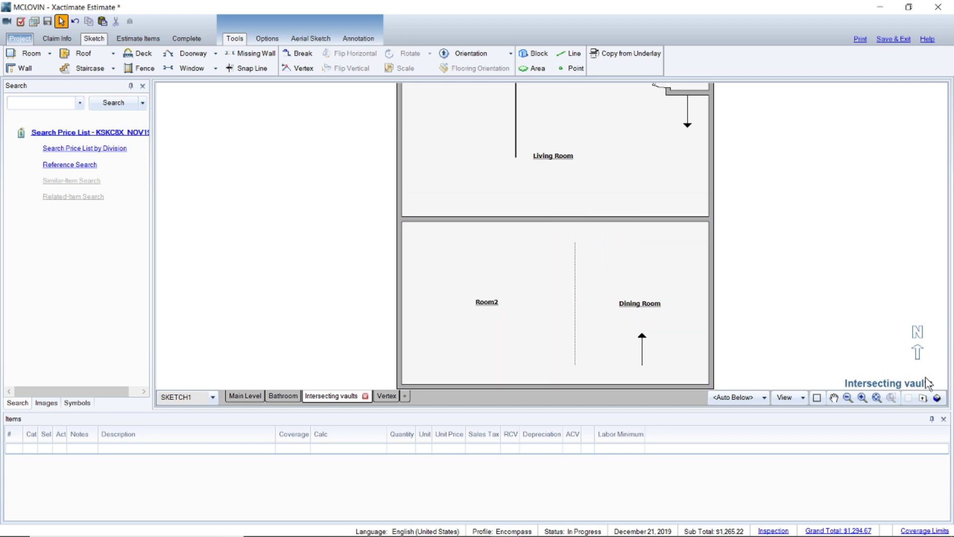
Step: Check the lowered opening between Room2 and the Dining Room in 3D, and return to plan
{"action": "left_click", "coordinate": [938, 398]}
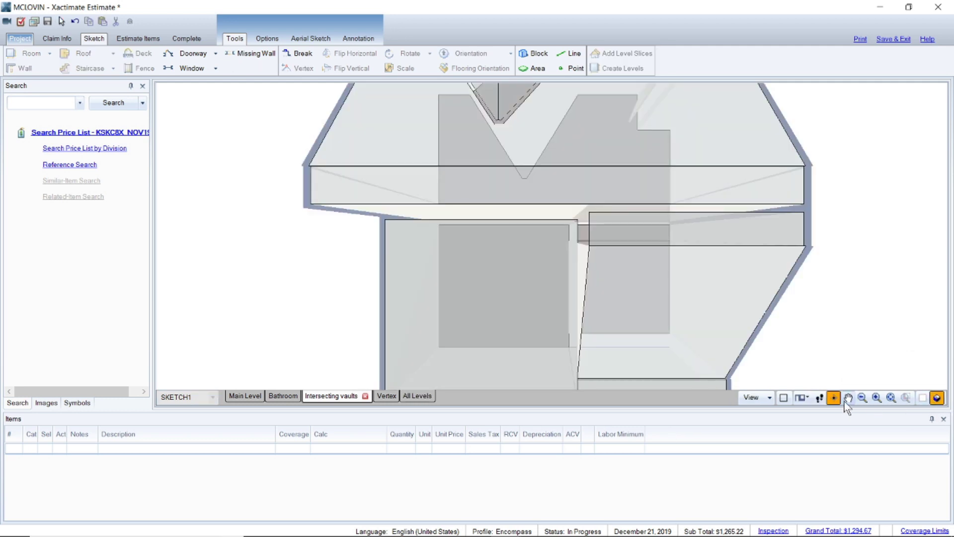
{"action": "left_click", "coordinate": [863, 398]}
{"action": "left_click_drag", "start_coordinate": [723, 298], "coordinate": [795, 263]}
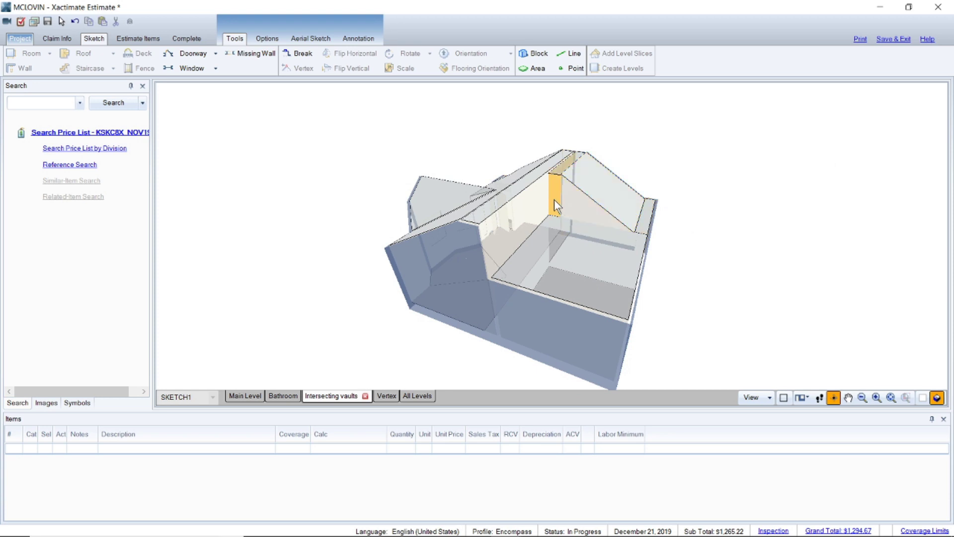
{"action": "mouse_move", "coordinate": [769, 225]}
{"action": "left_mouse_down"}
{"action": "mouse_move", "coordinate": [735, 271]}
{"action": "mouse_move", "coordinate": [807, 189]}
{"action": "mouse_move", "coordinate": [765, 223]}
{"action": "left_mouse_up"}
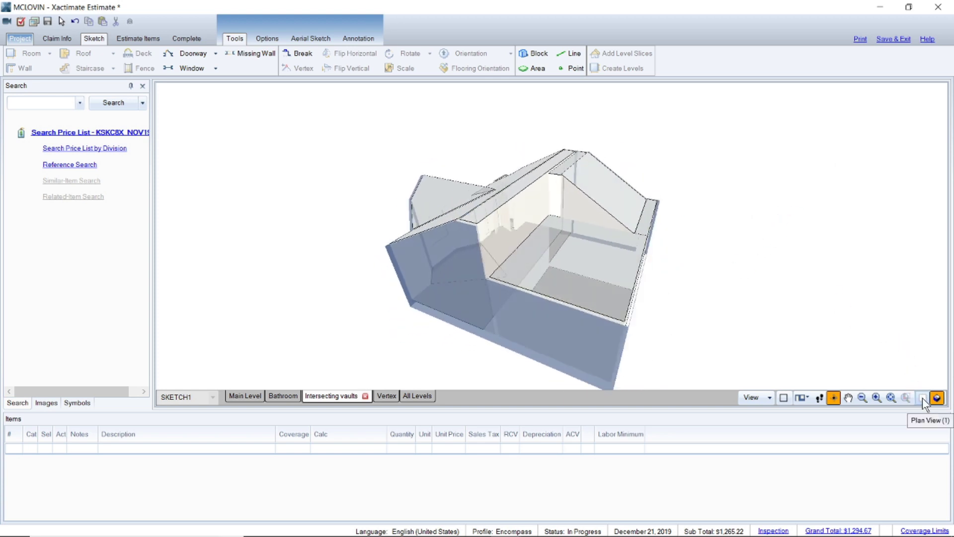
{"action": "left_click", "coordinate": [923, 398]}
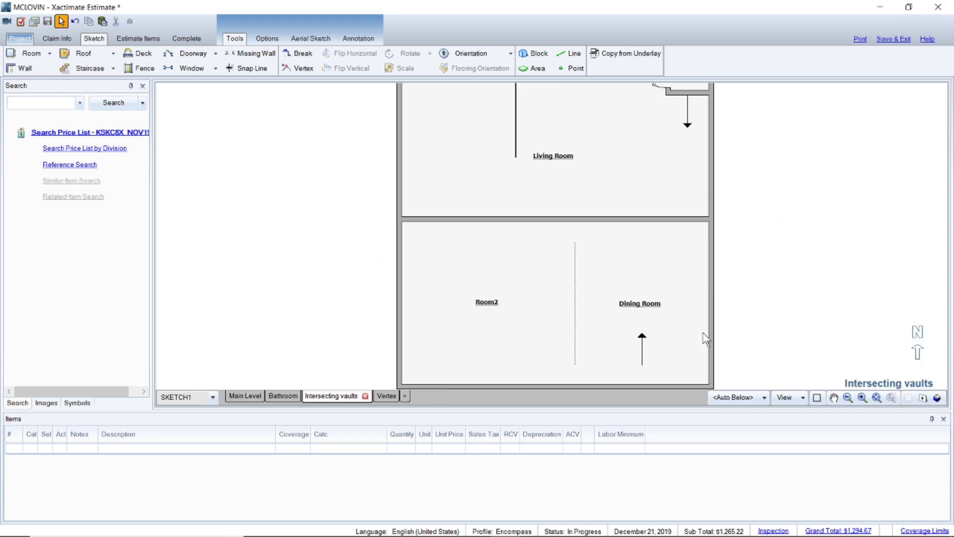
Step: Stop the 1' 6" opening between Room2 and the Dining Room's north strip from going to the ceiling and set its opening height to 8'
{"action": "left_click", "coordinate": [575, 236]}
{"action": "left_click", "coordinate": [602, 224]}
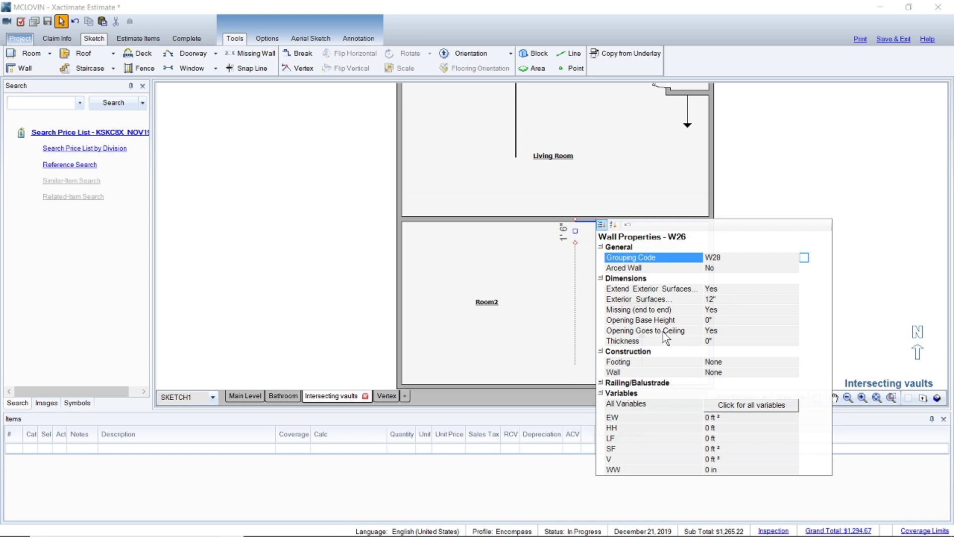
{"action": "left_click", "coordinate": [714, 331]}
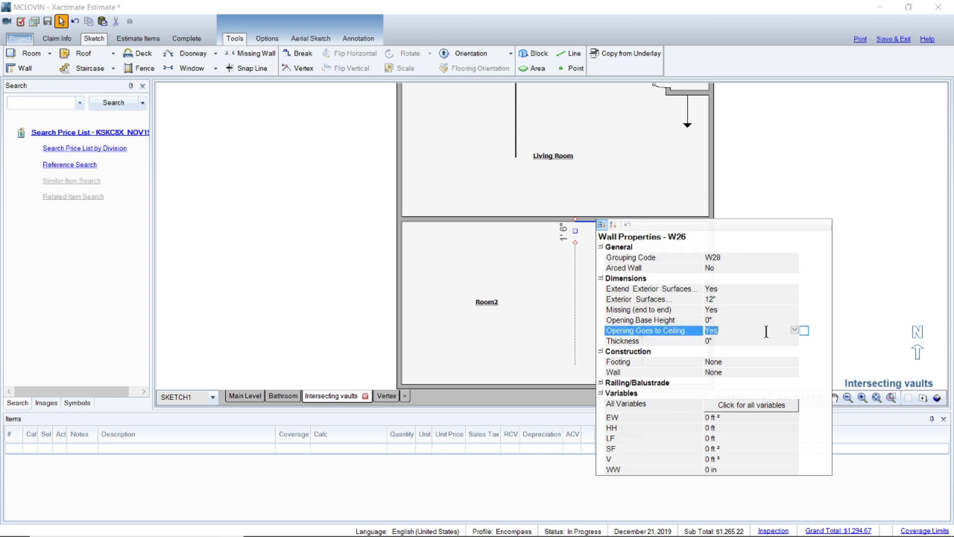
{"action": "left_click", "coordinate": [795, 330]}
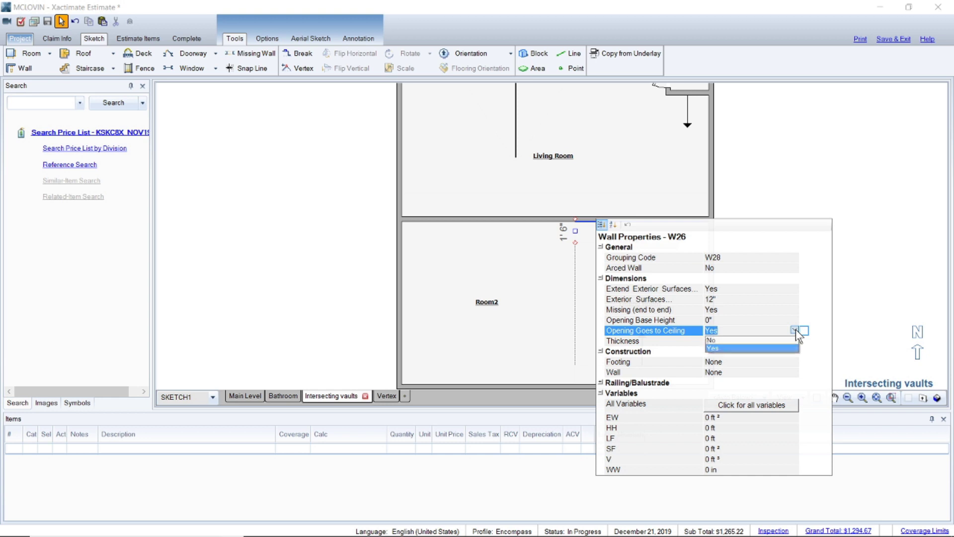
{"action": "left_click", "coordinate": [726, 340]}
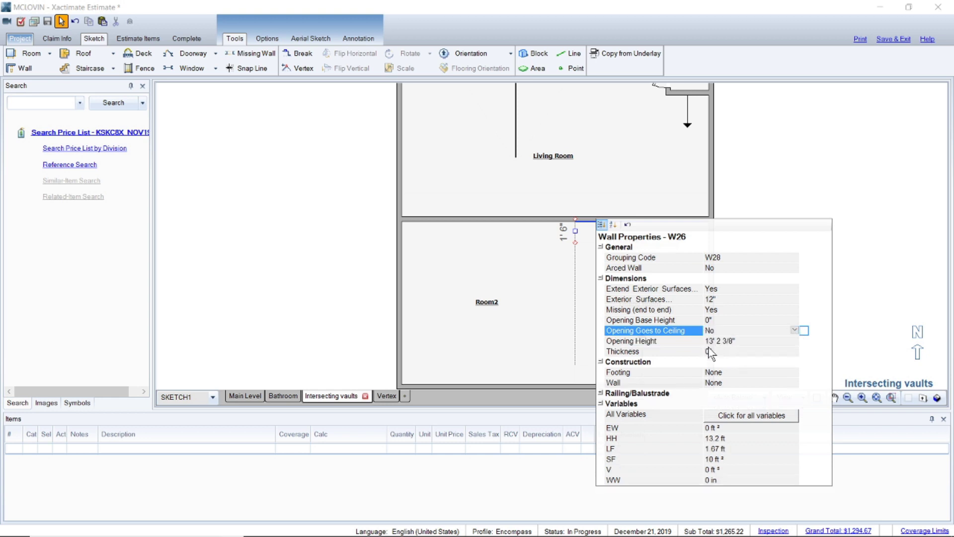
{"action": "left_click", "coordinate": [714, 341]}
{"action": "type", "text": "8"}
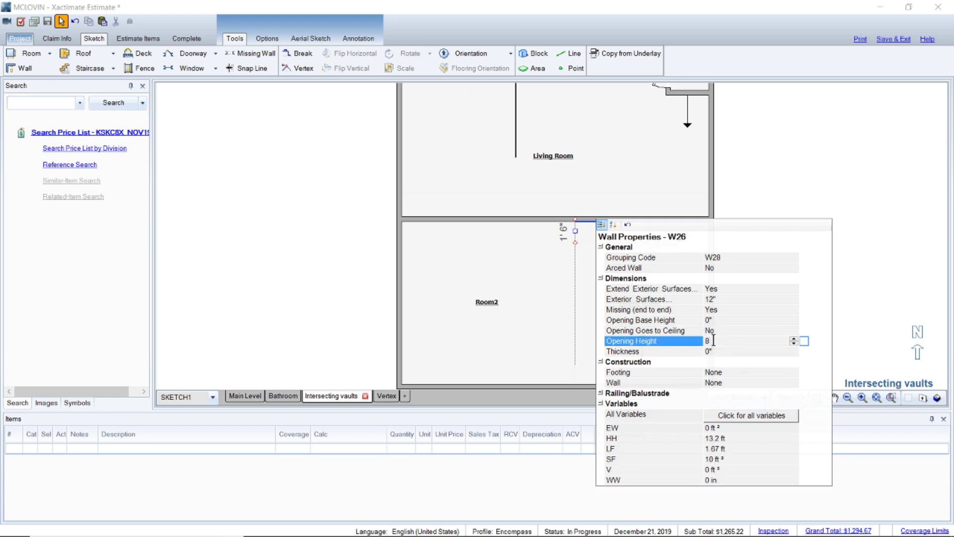
{"action": "left_click", "coordinate": [826, 175]}
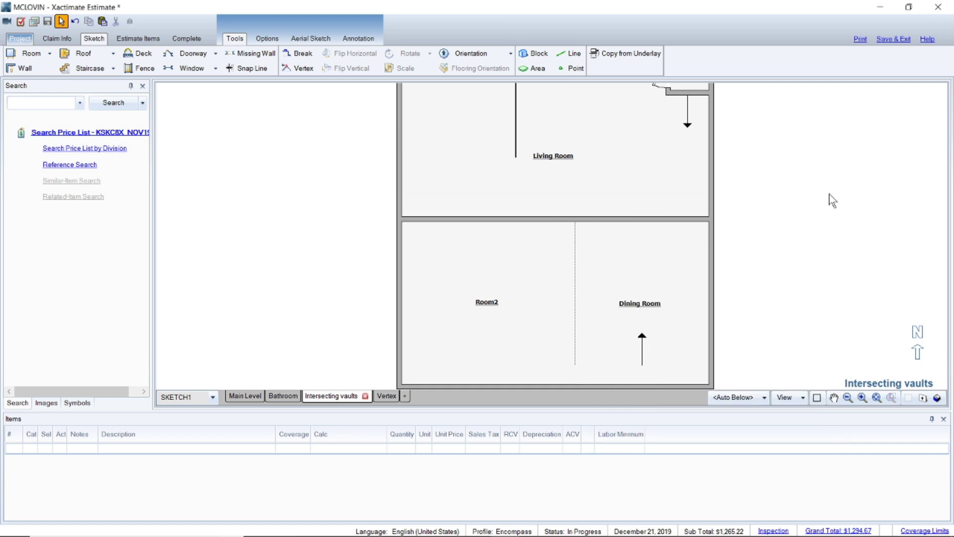
Step: Inspect both lowered openings beside Room2 in 3D and switch back to plan
{"action": "left_click", "coordinate": [937, 398]}
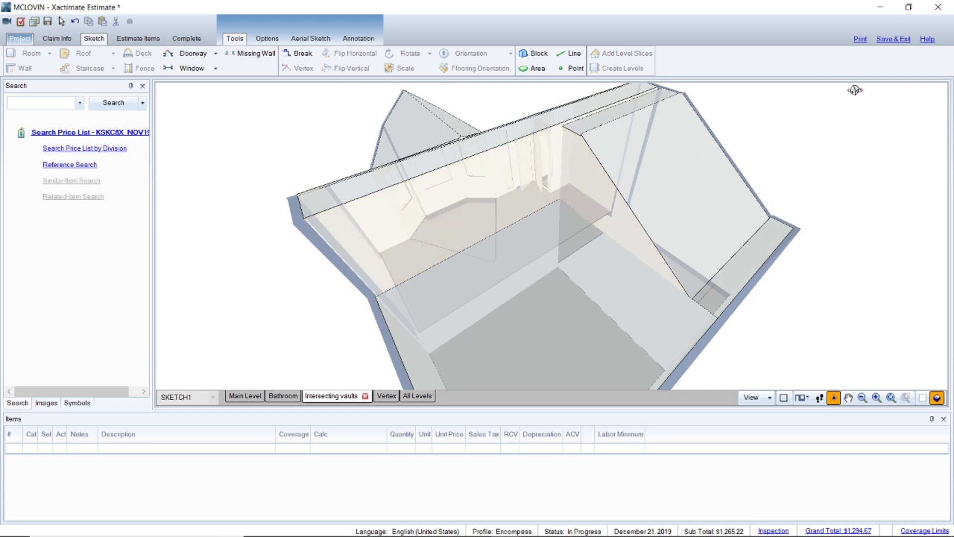
{"action": "mouse_move", "coordinate": [939, 137]}
{"action": "left_mouse_down"}
{"action": "mouse_move", "coordinate": [895, 194]}
{"action": "mouse_move", "coordinate": [916, 145]}
{"action": "mouse_move", "coordinate": [908, 223]}
{"action": "left_mouse_up"}
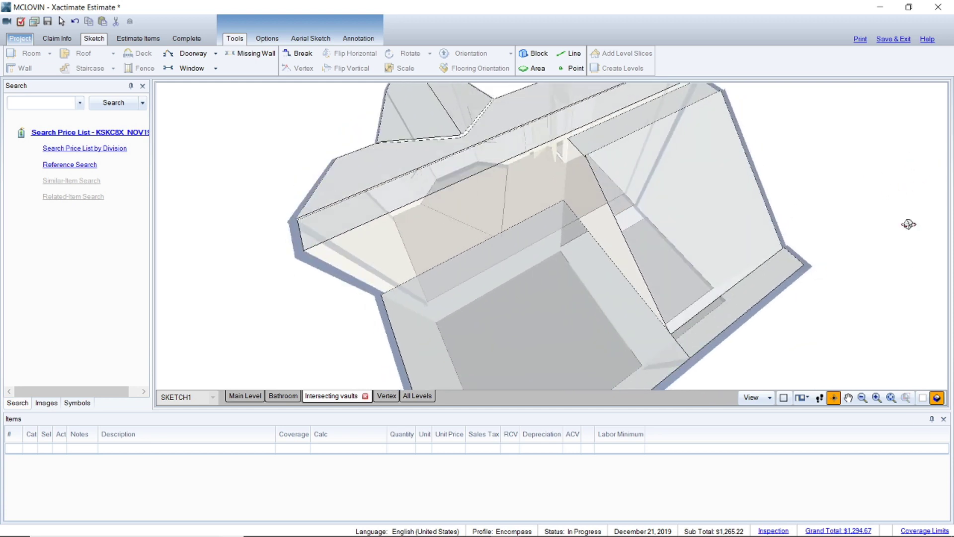
{"action": "left_click", "coordinate": [923, 397]}
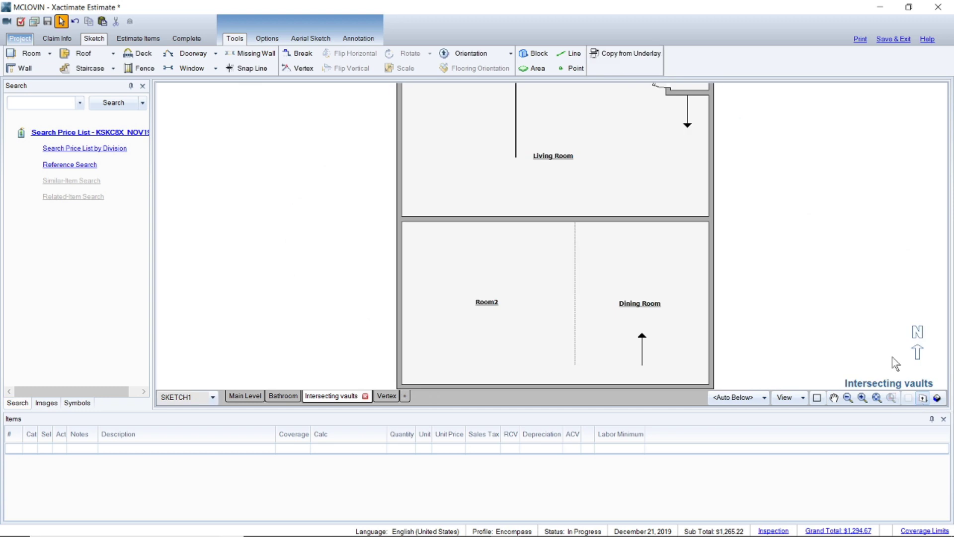
Step: Add a missing-wall opening in the wall between the Living Room and the Dining Room and set its width to 5'
{"action": "left_click", "coordinate": [847, 398]}
{"action": "left_click", "coordinate": [847, 398]}
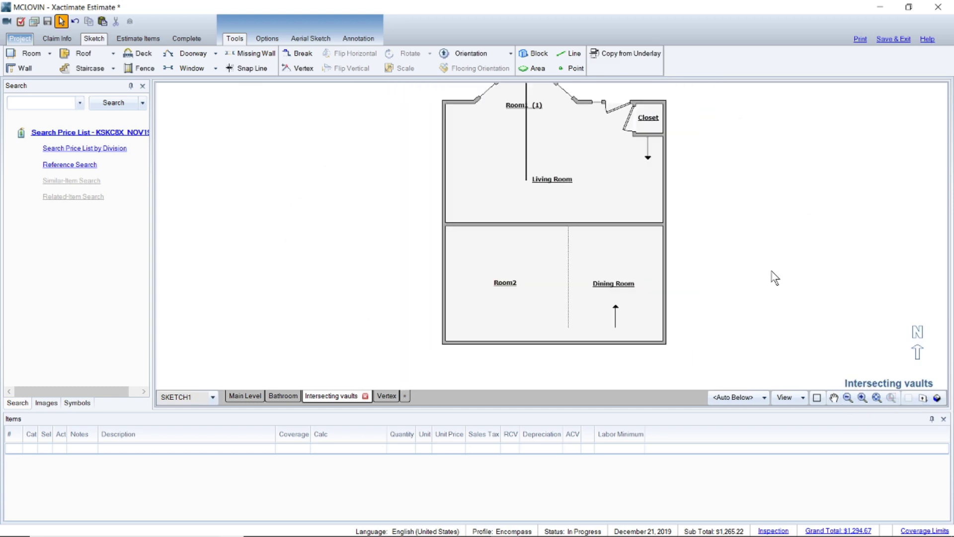
{"action": "left_click", "coordinate": [834, 398]}
{"action": "left_click_drag", "start_coordinate": [795, 245], "coordinate": [759, 254]}
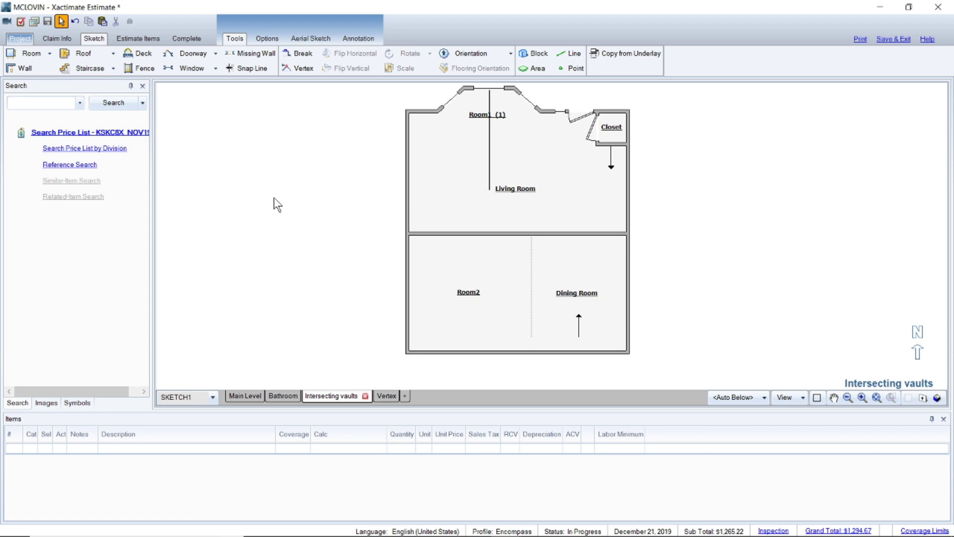
{"action": "left_click", "coordinate": [253, 53]}
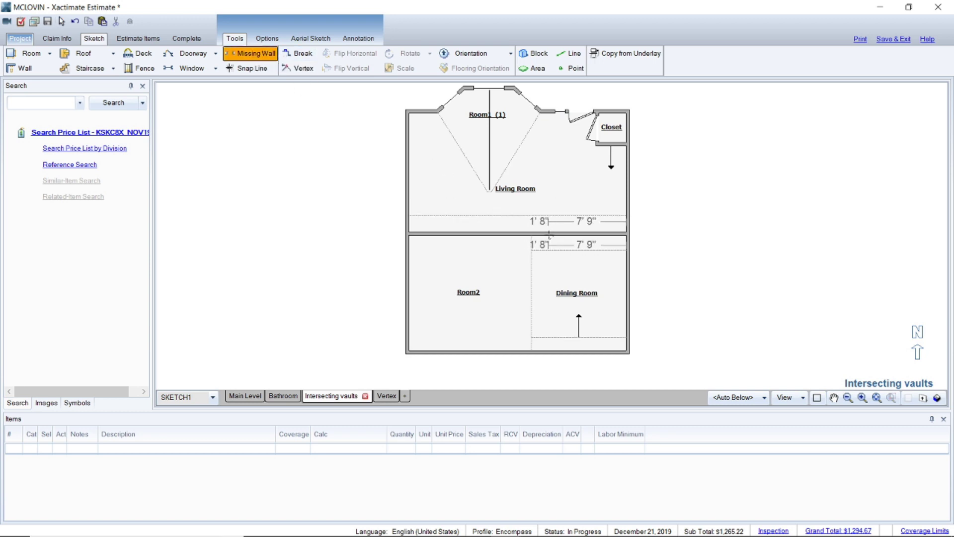
{"action": "left_click_drag", "start_coordinate": [549, 233], "coordinate": [601, 240]}
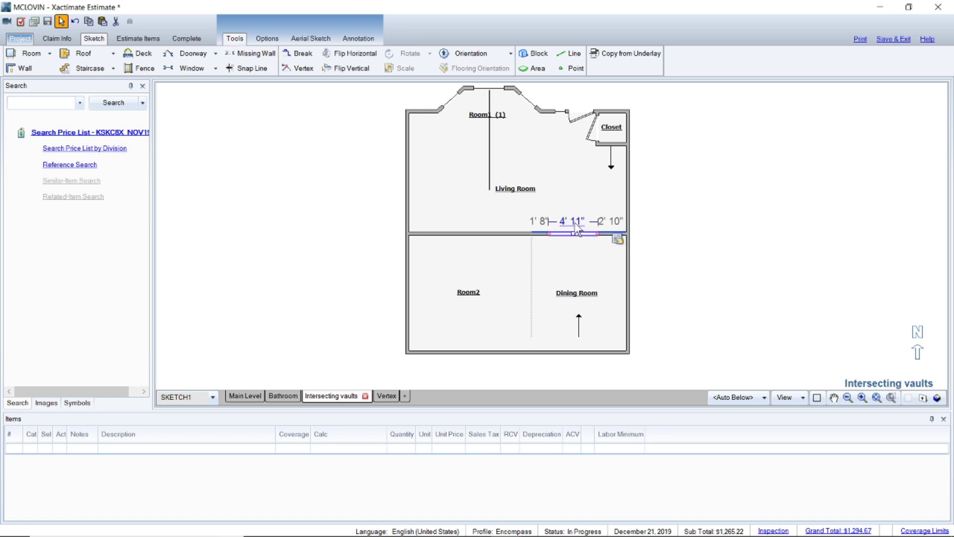
{"action": "left_click", "coordinate": [598, 234]}
{"action": "type", "text": "5"}
{"action": "key", "text": "Return"}
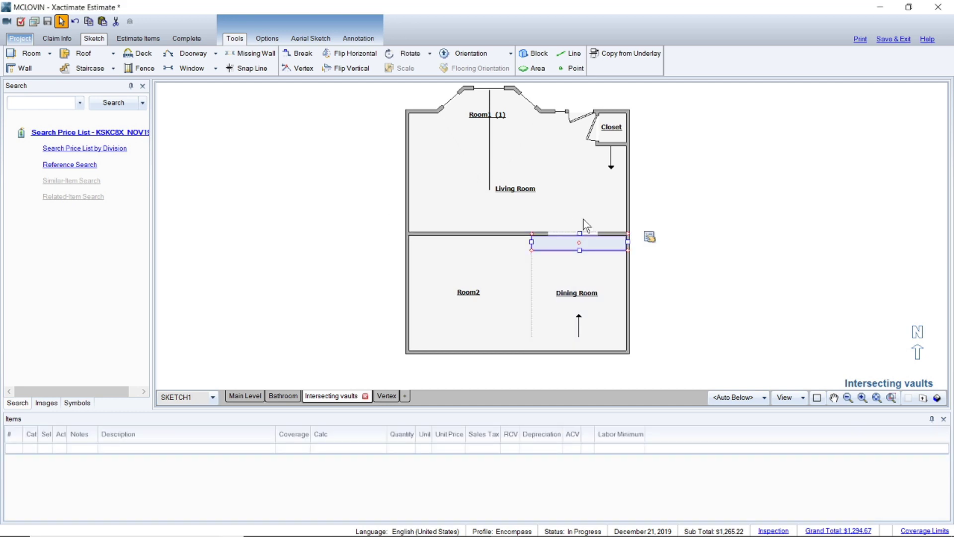
{"action": "left_click", "coordinate": [750, 253]}
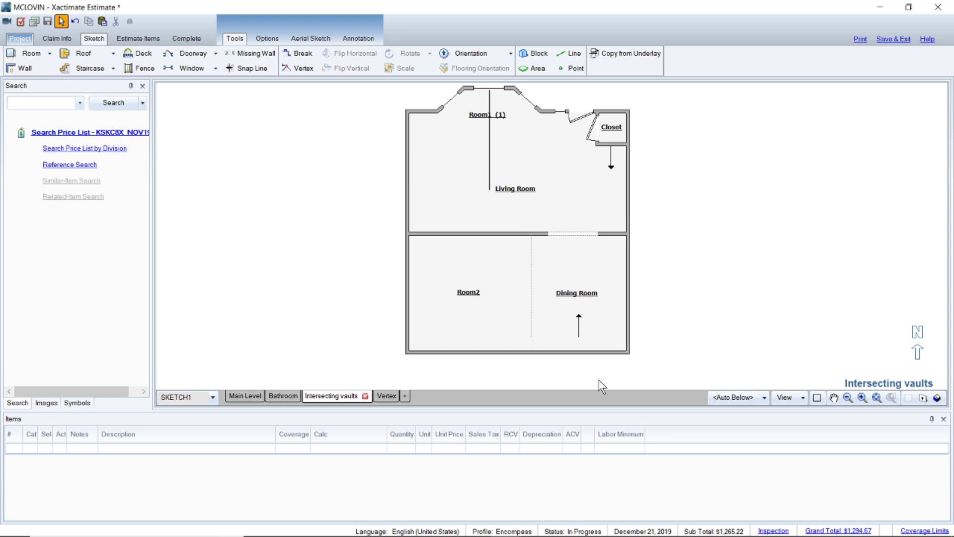
Step: Add two windows to the Dining Room's south wall, one near the east corner and one near Room2
{"action": "key", "text": "Escape"}
{"action": "left_click", "coordinate": [614, 352]}
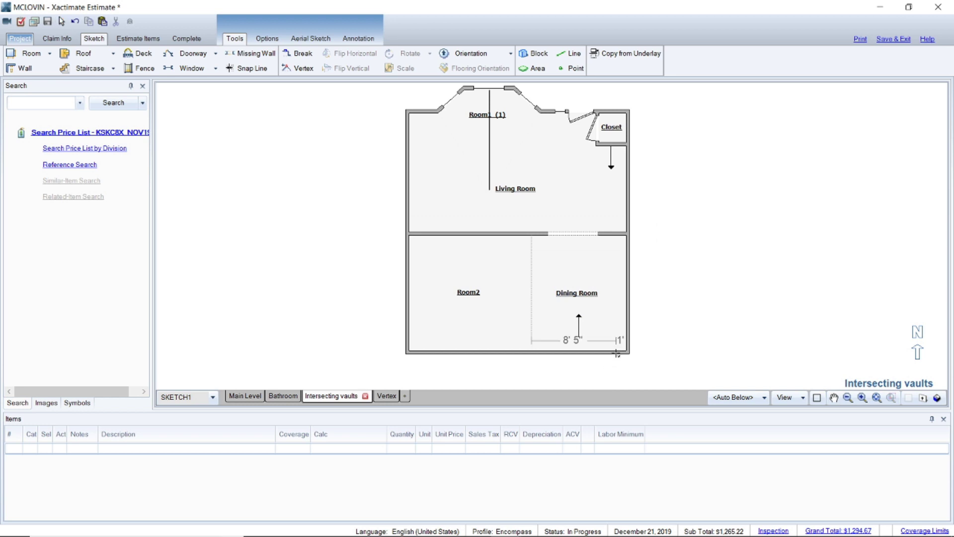
{"action": "key", "text": "Escape"}
{"action": "left_click", "coordinate": [550, 353]}
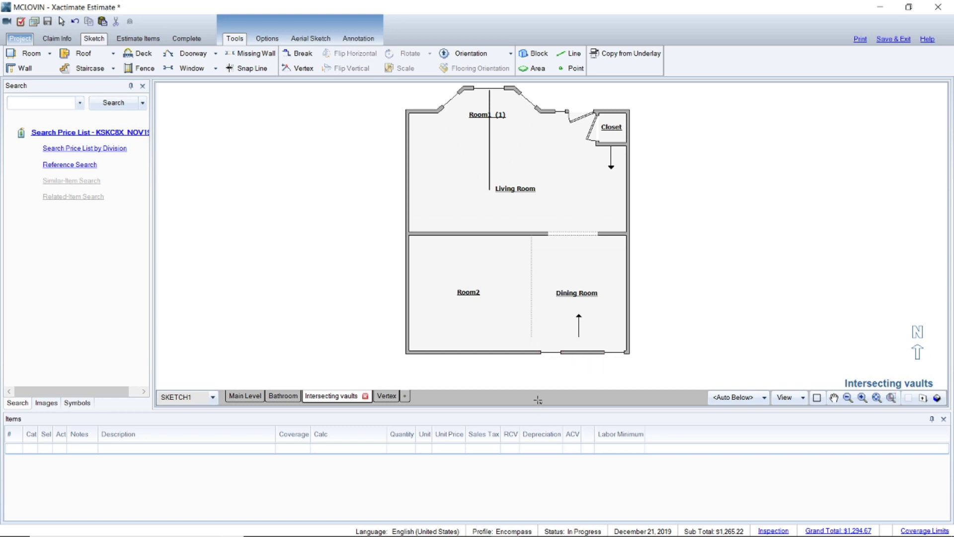
Step: Add a window to each of Room2's south and west walls near their shared corner and set both widths to 3'
{"action": "left_click", "coordinate": [428, 353]}
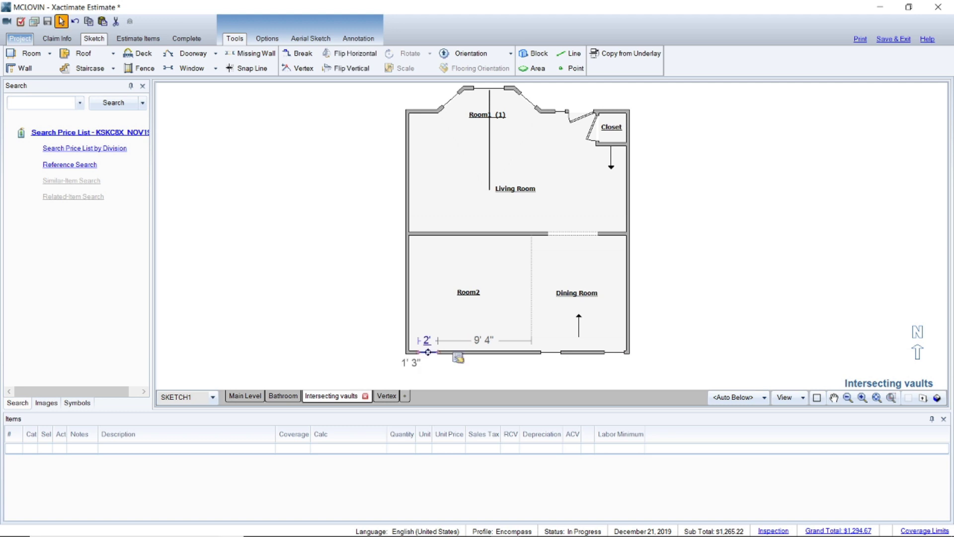
{"action": "left_click", "coordinate": [405, 330]}
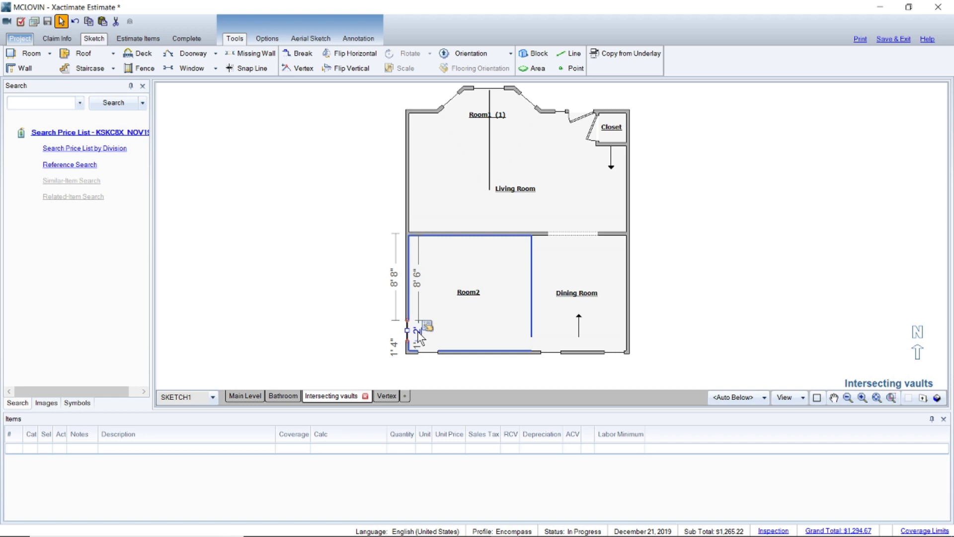
{"action": "left_click", "coordinate": [420, 338]}
{"action": "left_click", "coordinate": [422, 339]}
{"action": "left_click", "coordinate": [427, 340]}
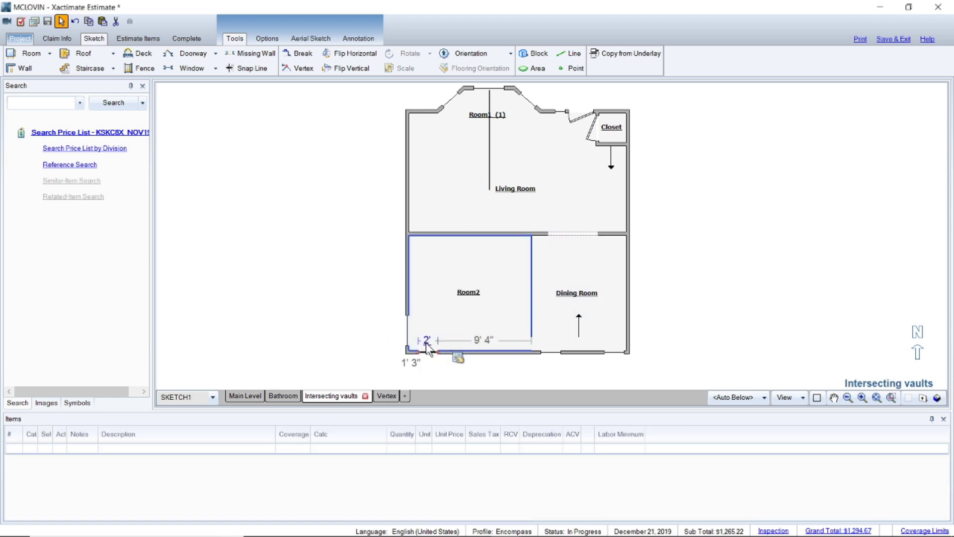
{"action": "type", "text": "3"}
{"action": "key", "text": "Return"}
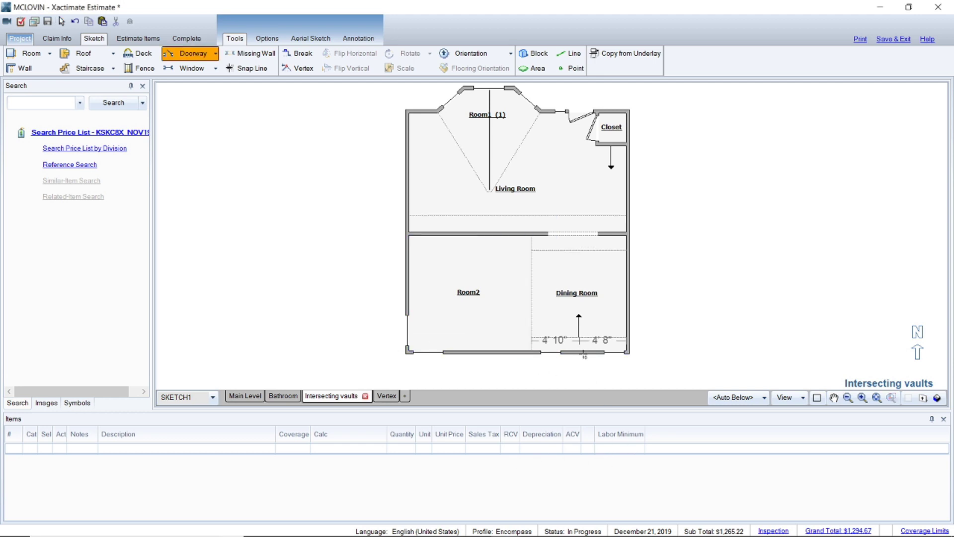
Step: Place a door in the Dining Room's south wall between the two windows
{"action": "left_click", "coordinate": [585, 354]}
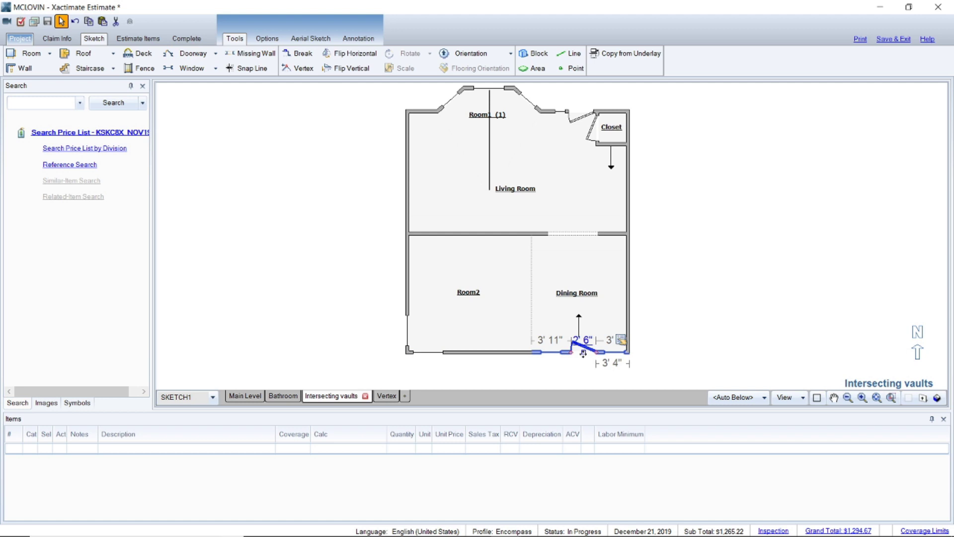
{"action": "left_click", "coordinate": [672, 355]}
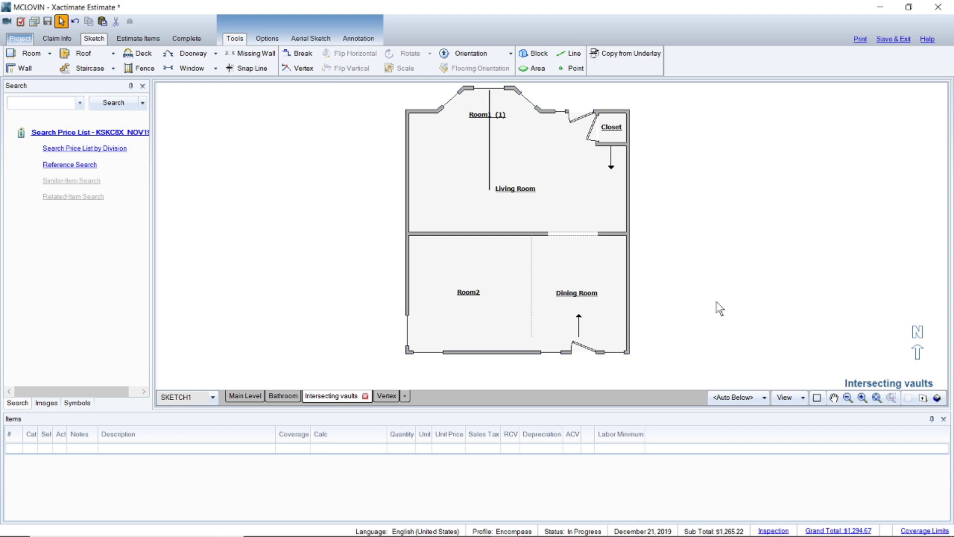
{"action": "left_click", "coordinate": [552, 353]}
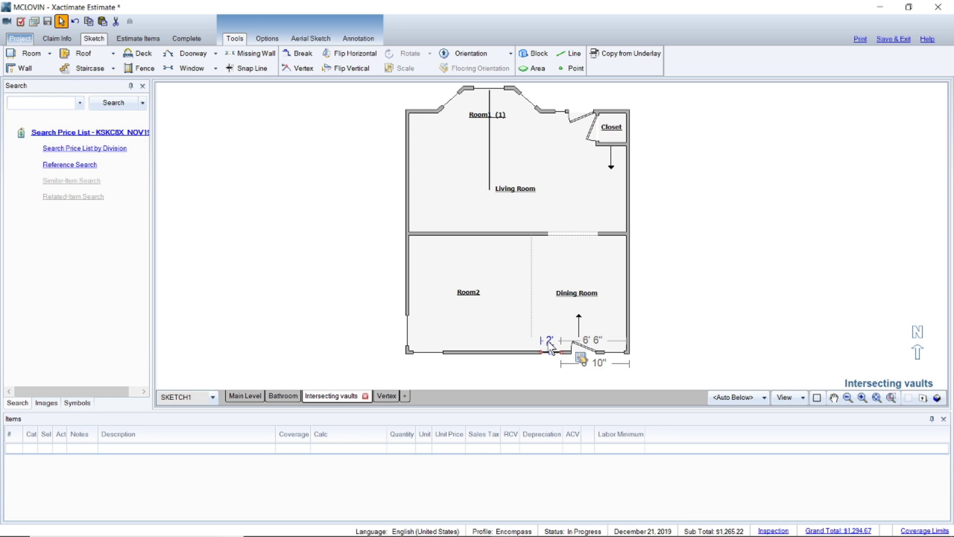
{"action": "left_click", "coordinate": [550, 341]}
{"action": "key", "text": "Return"}
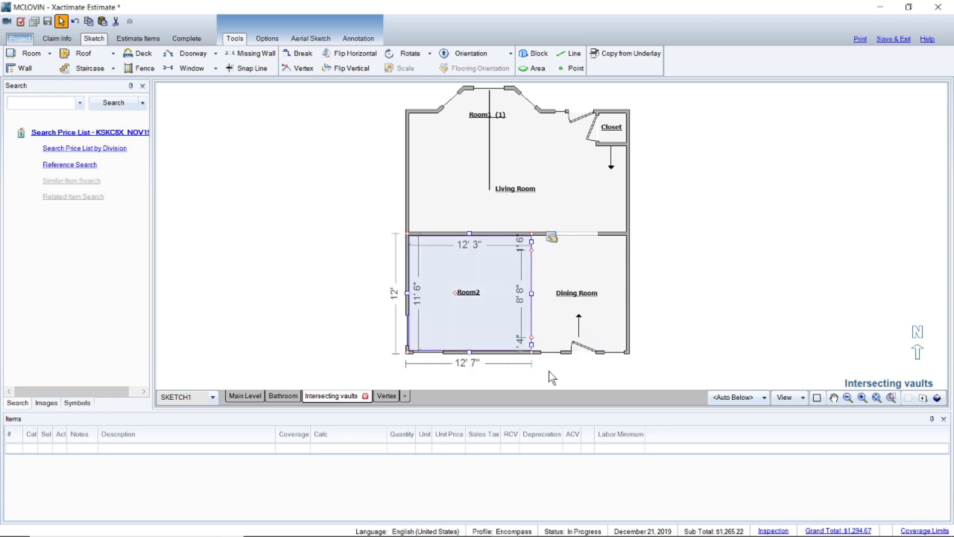
Step: Set the window west of the Dining Room door to a 6" base height and a 6' 6" height
{"action": "left_click", "coordinate": [553, 353]}
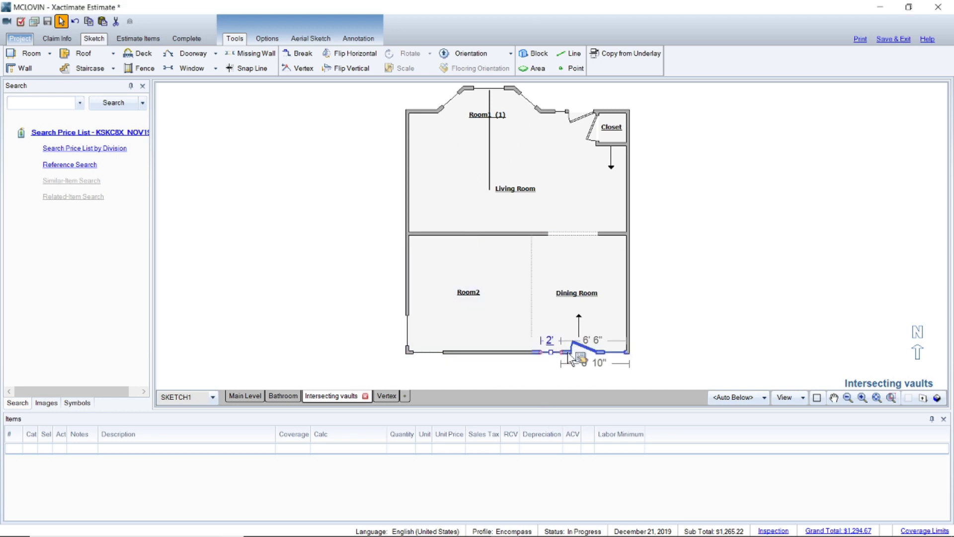
{"action": "right_click", "coordinate": [572, 356]}
{"action": "left_click", "coordinate": [595, 366]}
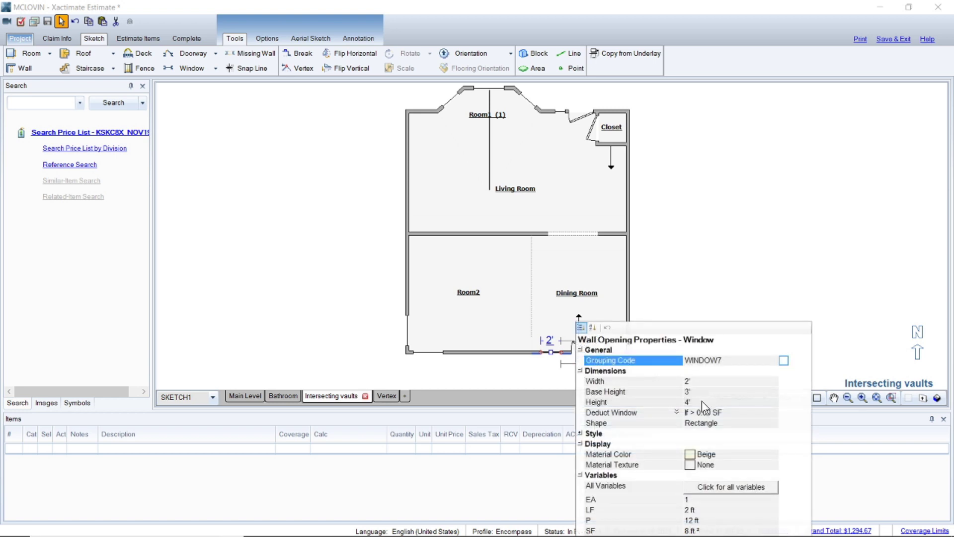
{"action": "left_click", "coordinate": [702, 401]}
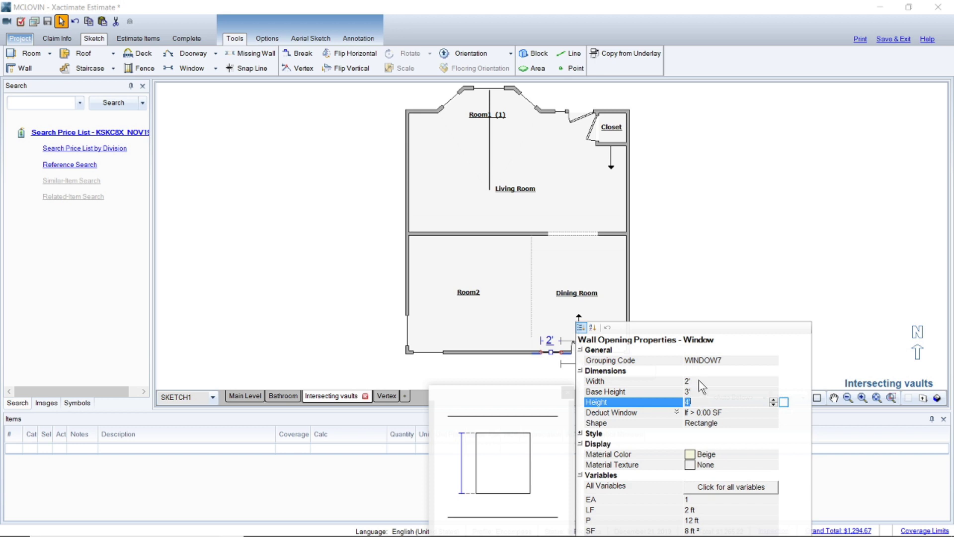
{"action": "left_click", "coordinate": [695, 392]}
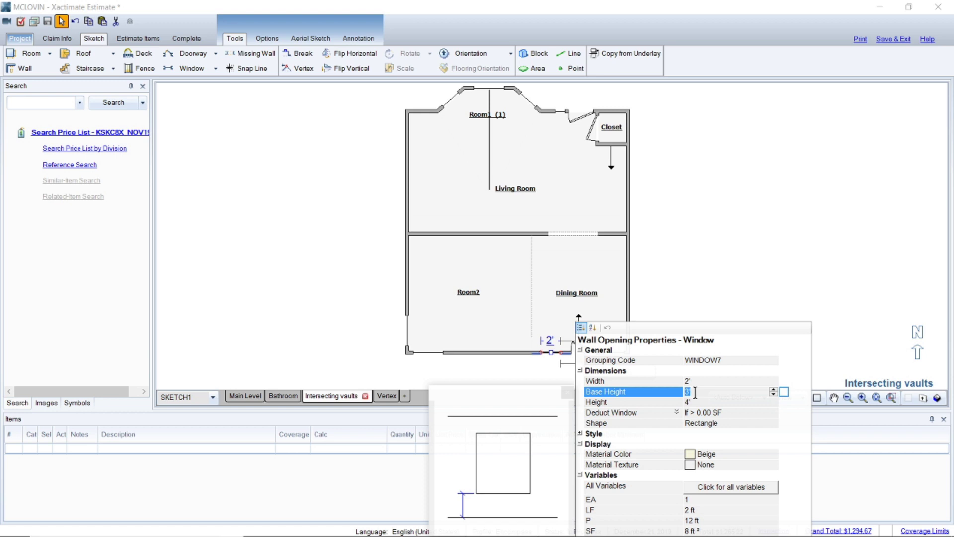
{"action": "type", "text": "6"}
{"action": "left_click", "coordinate": [694, 400]}
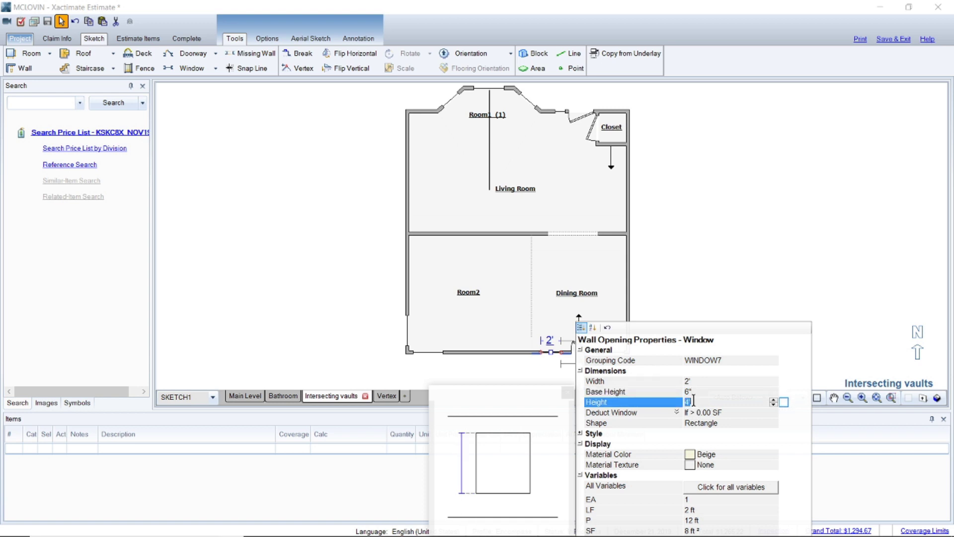
{"action": "type", "text": "6'6"}
{"action": "left_click", "coordinate": [764, 273]}
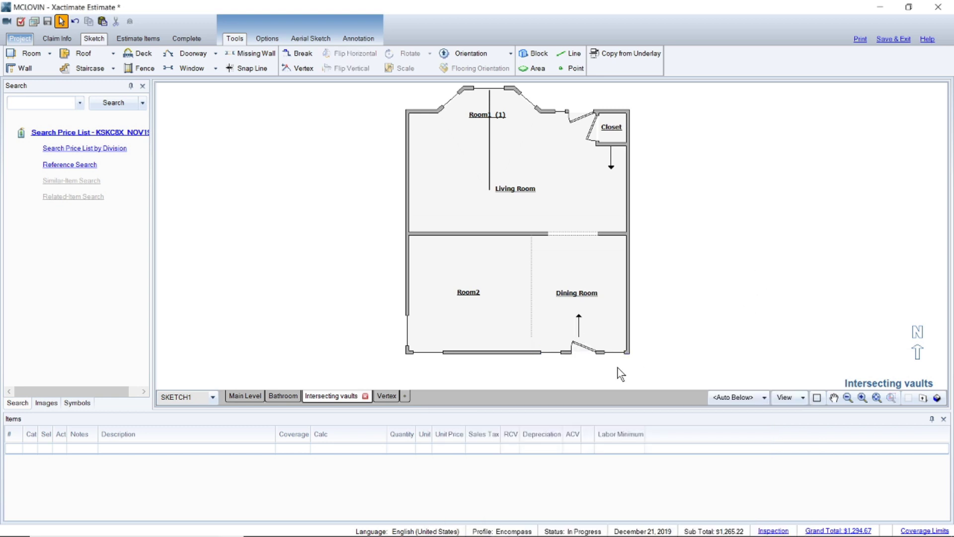
Step: Try to set the window east of the Dining Room door to a 6" width and change its height
{"action": "left_click", "coordinate": [610, 353]}
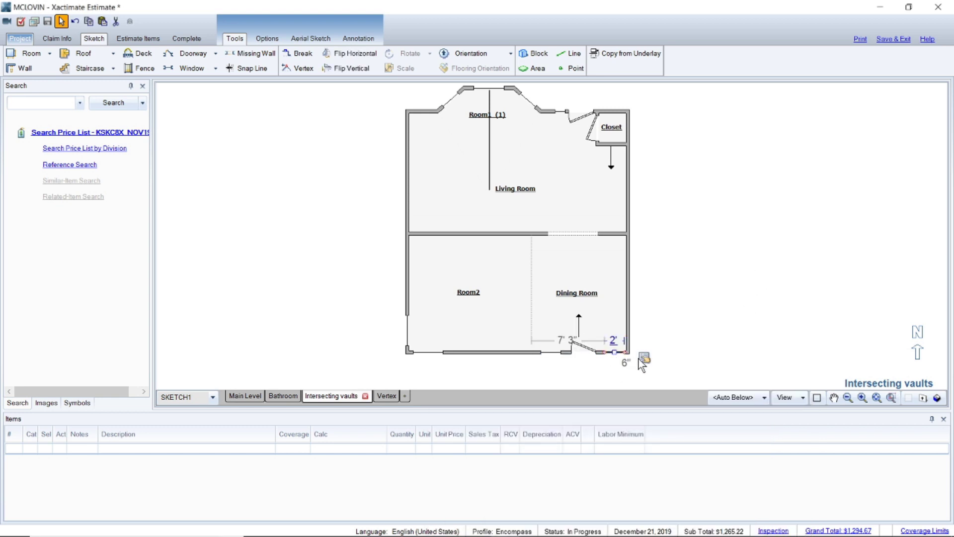
{"action": "left_click", "coordinate": [642, 358]}
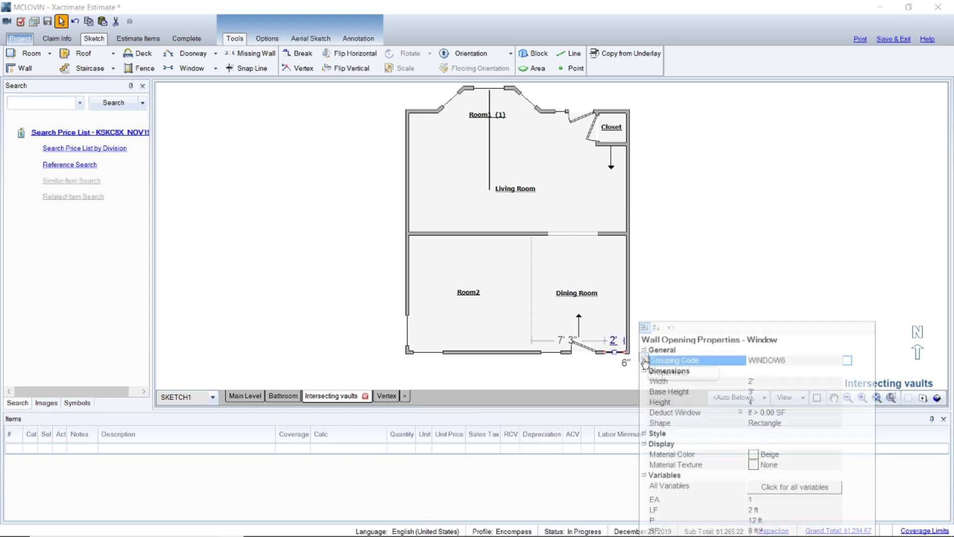
{"action": "left_click", "coordinate": [753, 382]}
{"action": "type", "text": "6"}
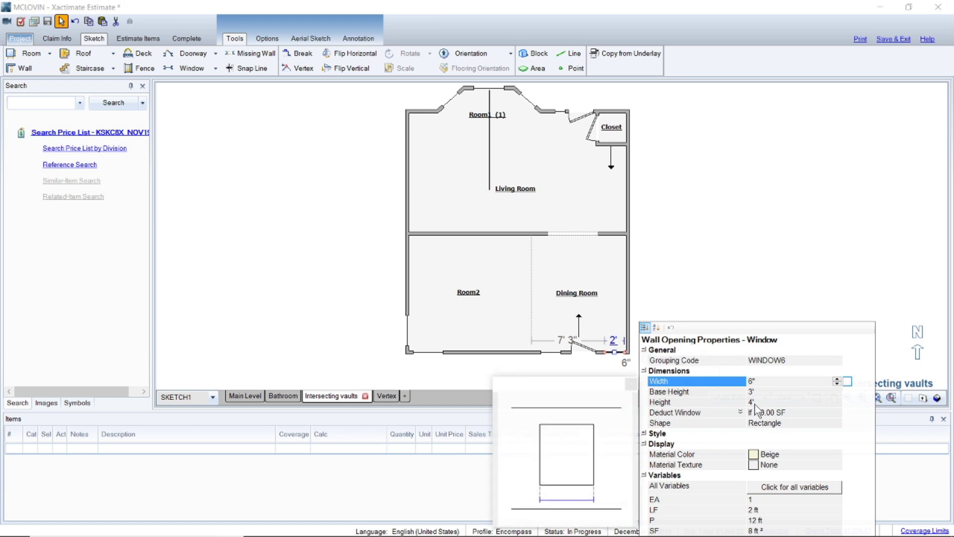
{"action": "left_click", "coordinate": [753, 403]}
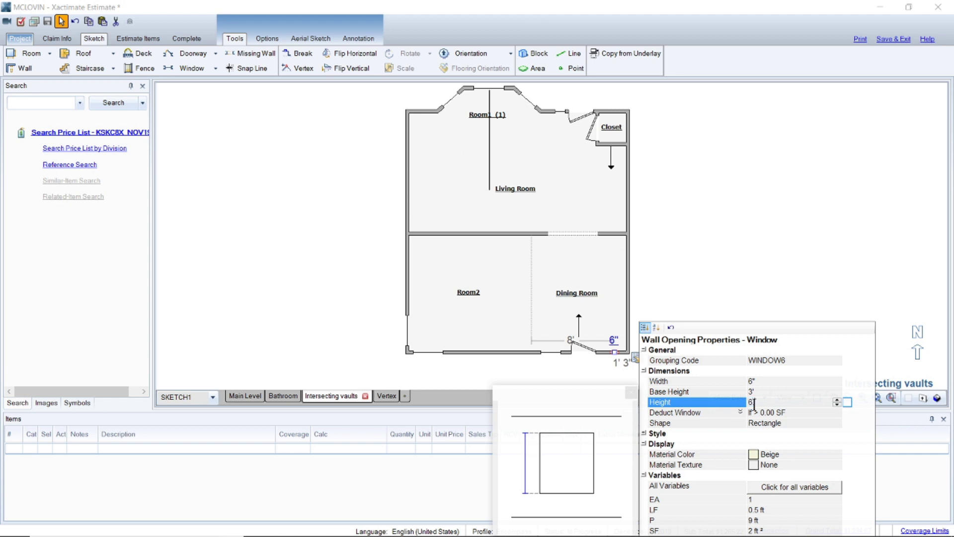
{"action": "key", "text": "Return"}
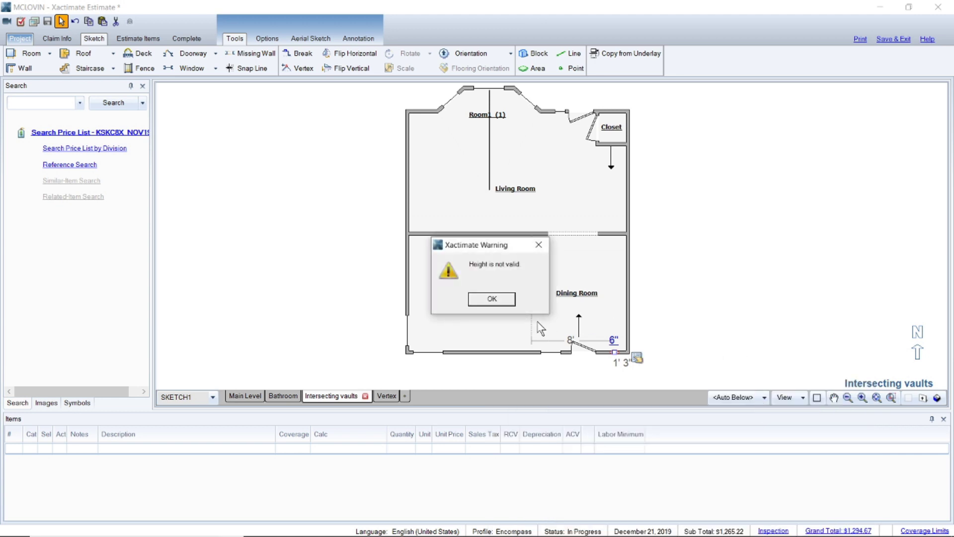
{"action": "left_click", "coordinate": [492, 298]}
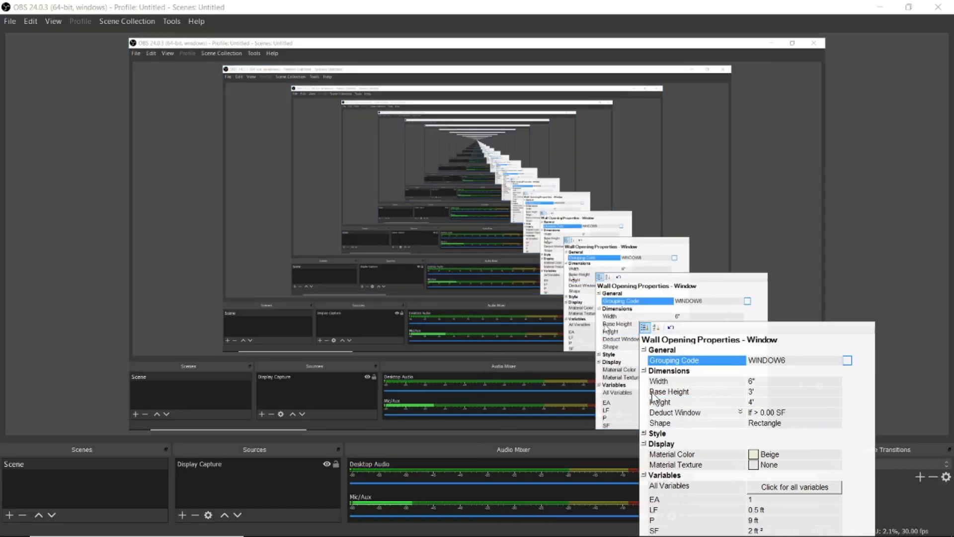
Step: Switch back to the MCLOVIN estimate in Xactimate and reselect the window east of the Dining Room door
{"action": "mouse_move", "coordinate": [497, 535]}
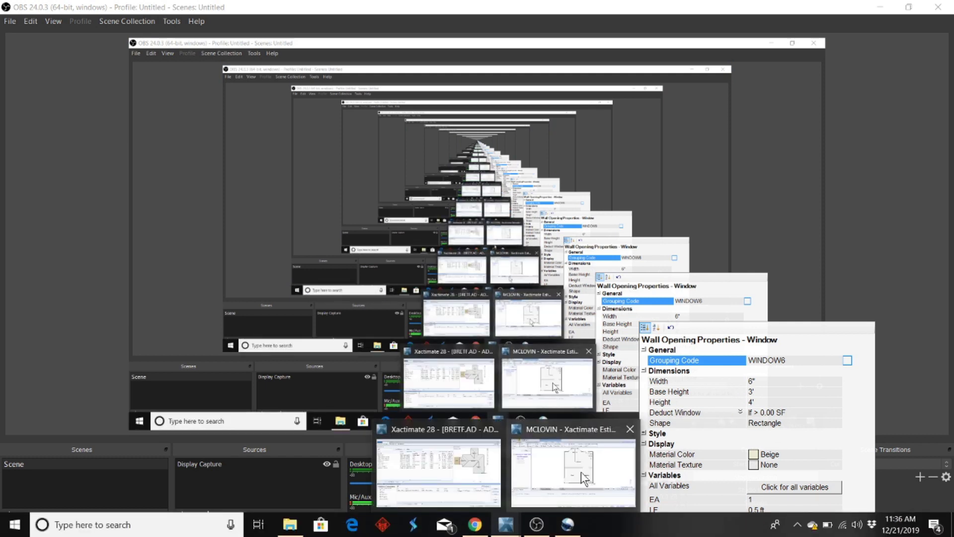
{"action": "left_click", "coordinate": [581, 472]}
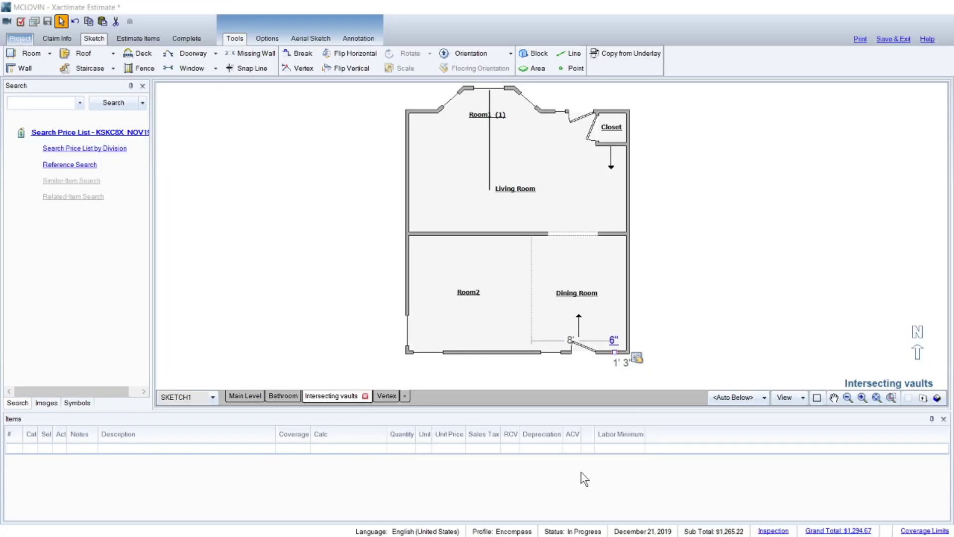
{"action": "left_click", "coordinate": [614, 342]}
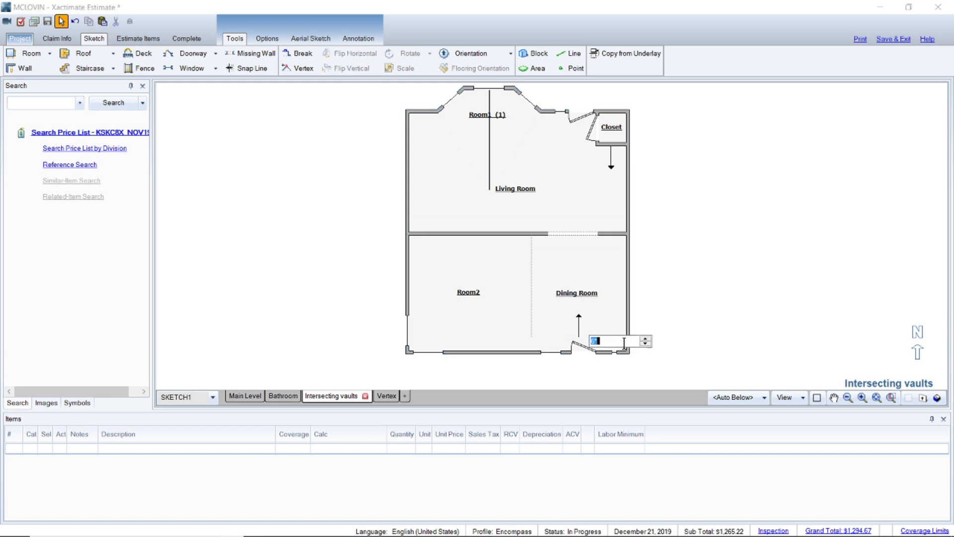
{"action": "left_click", "coordinate": [620, 372]}
{"action": "left_click", "coordinate": [628, 355]}
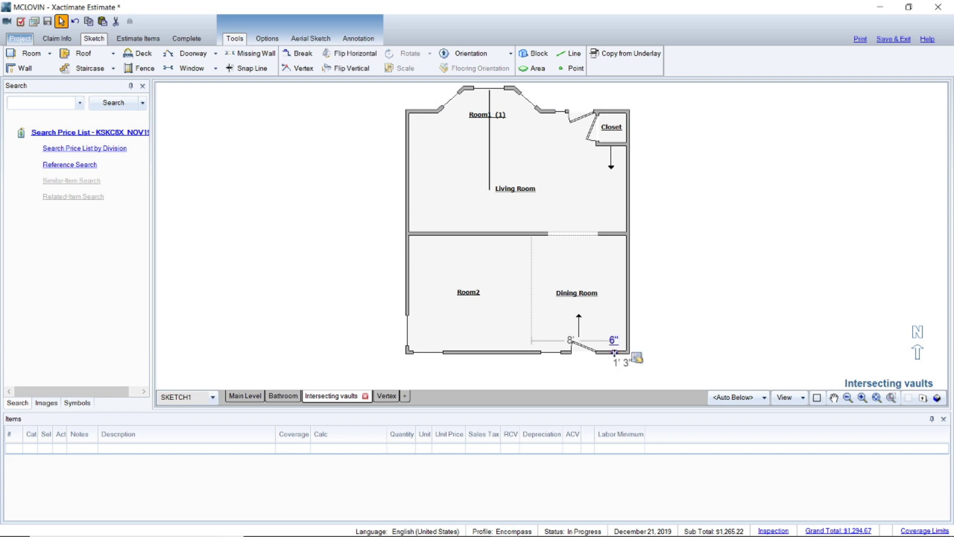
Step: Set the window east of the Dining Room door to a 2' width, 6" base height and 6.5' height
{"action": "right_click", "coordinate": [637, 358]}
{"action": "left_click", "coordinate": [656, 366]}
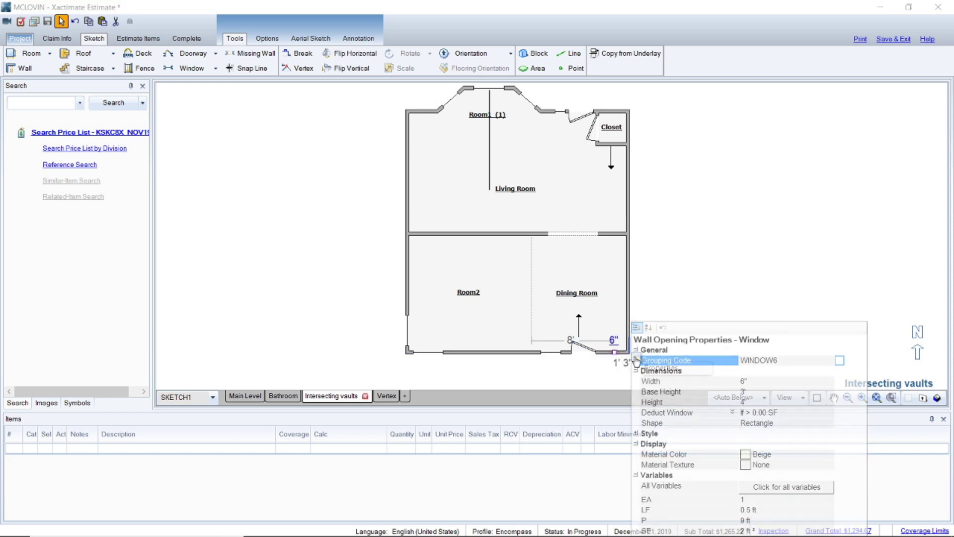
{"action": "left_click", "coordinate": [762, 381]}
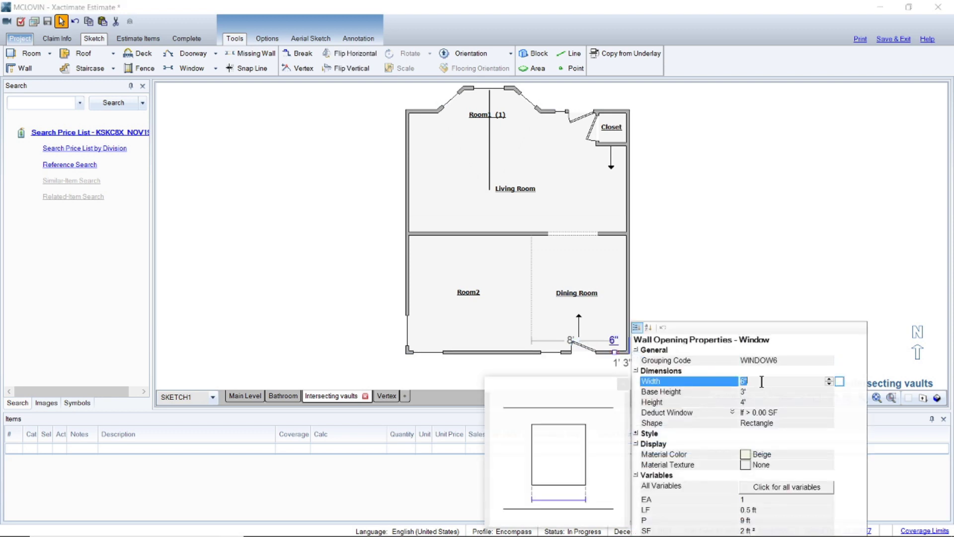
{"action": "type", "text": "2"}
{"action": "left_click", "coordinate": [752, 391]}
{"action": "type", "text": "6"}
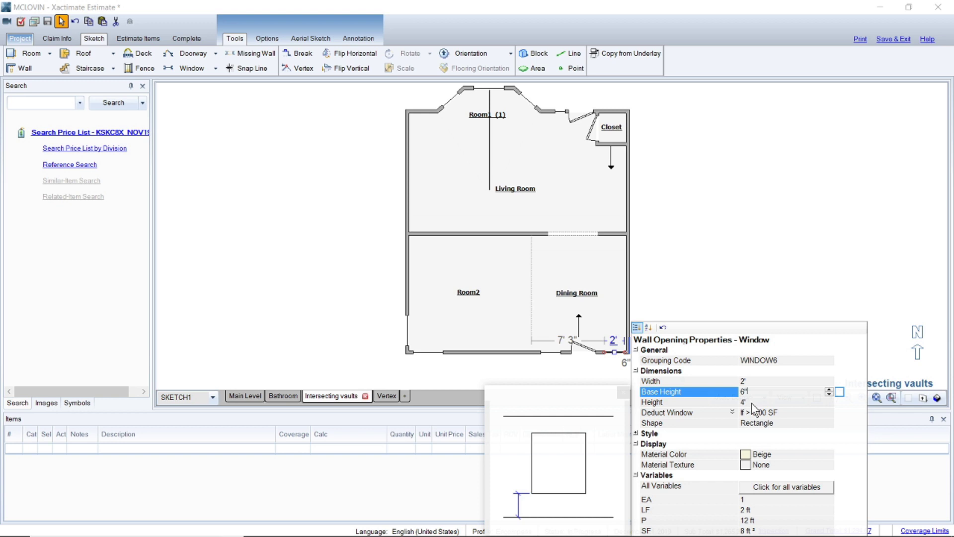
{"action": "left_click", "coordinate": [752, 402]}
{"action": "type", "text": "6' 6"}
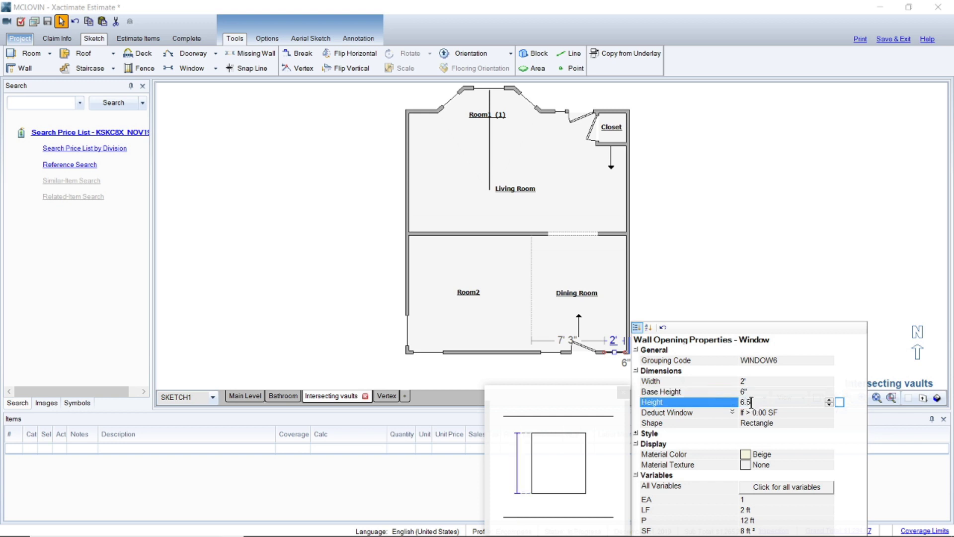
{"action": "left_click", "coordinate": [765, 281]}
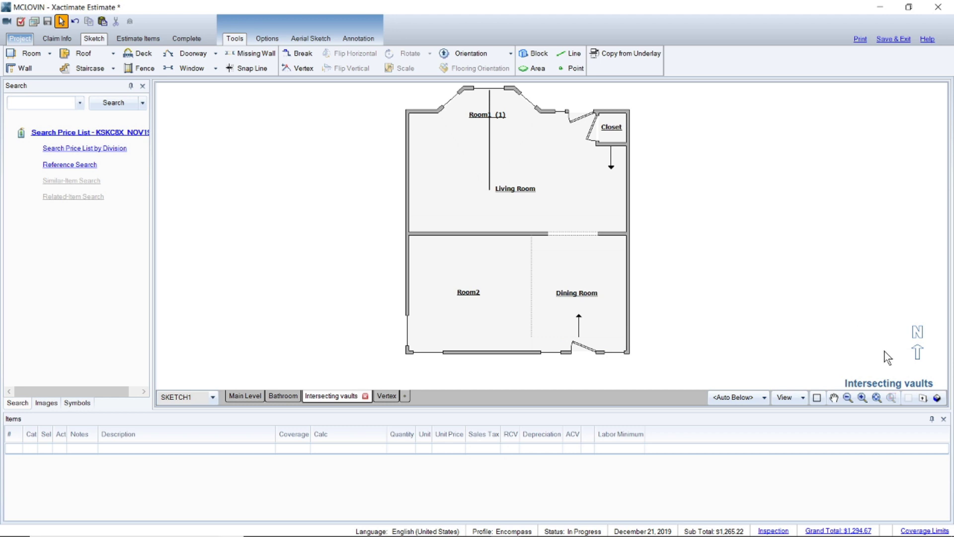
Step: Examine the Living Room's bay side and the intersecting vaulted ceilings in 3D from the front and above
{"action": "left_click", "coordinate": [937, 398]}
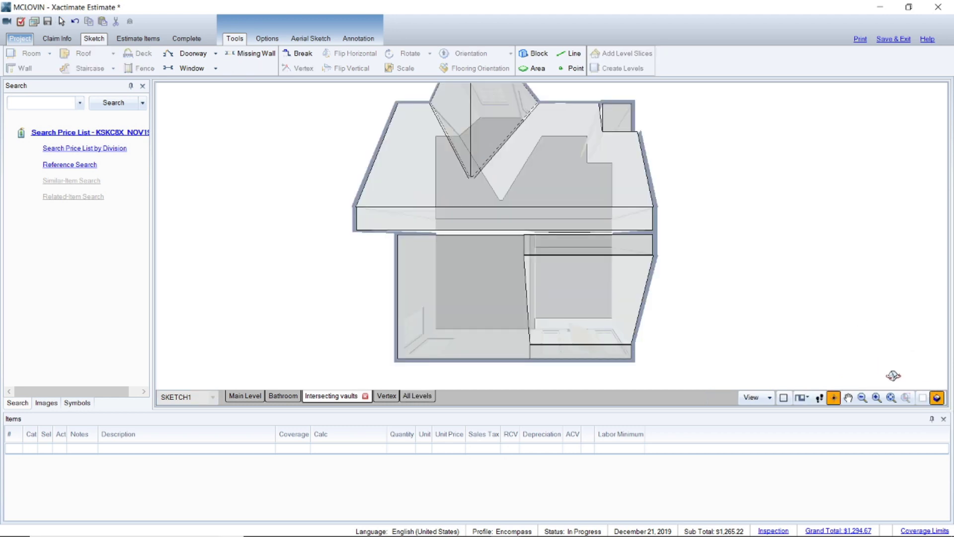
{"action": "left_click", "coordinate": [863, 397]}
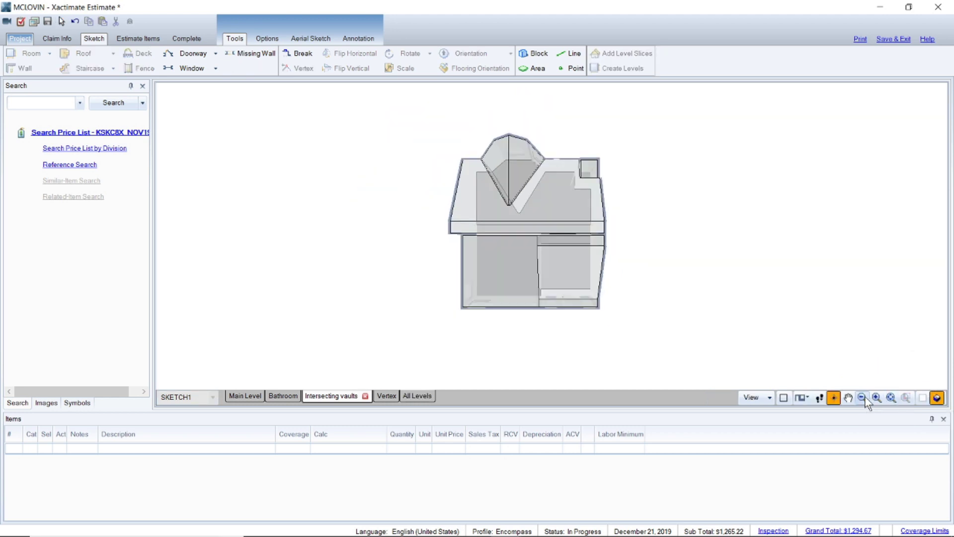
{"action": "left_click_drag", "start_coordinate": [797, 251], "coordinate": [595, 128]}
{"action": "left_click_drag", "start_coordinate": [767, 270], "coordinate": [545, 218]}
{"action": "left_click_drag", "start_coordinate": [752, 245], "coordinate": [737, 230]}
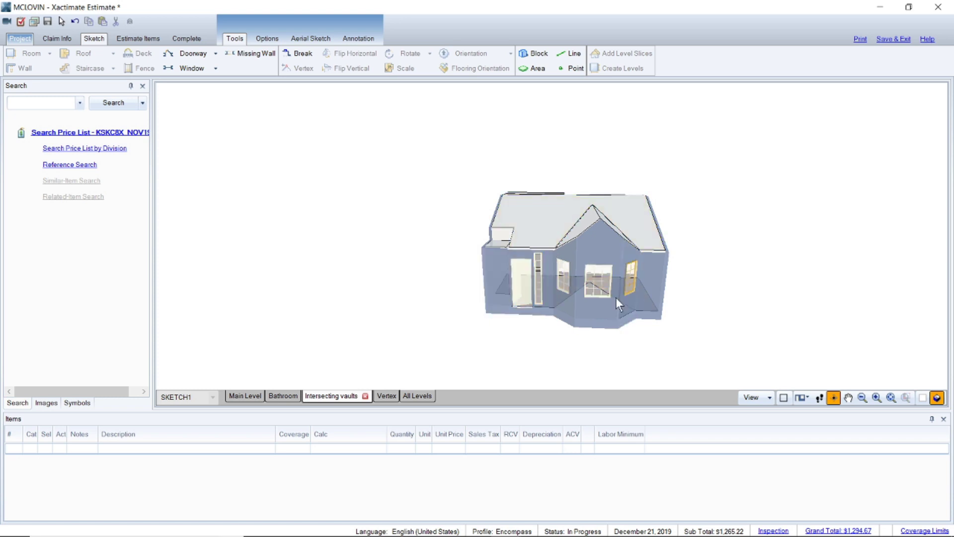
{"action": "left_click_drag", "start_coordinate": [741, 213], "coordinate": [718, 311]}
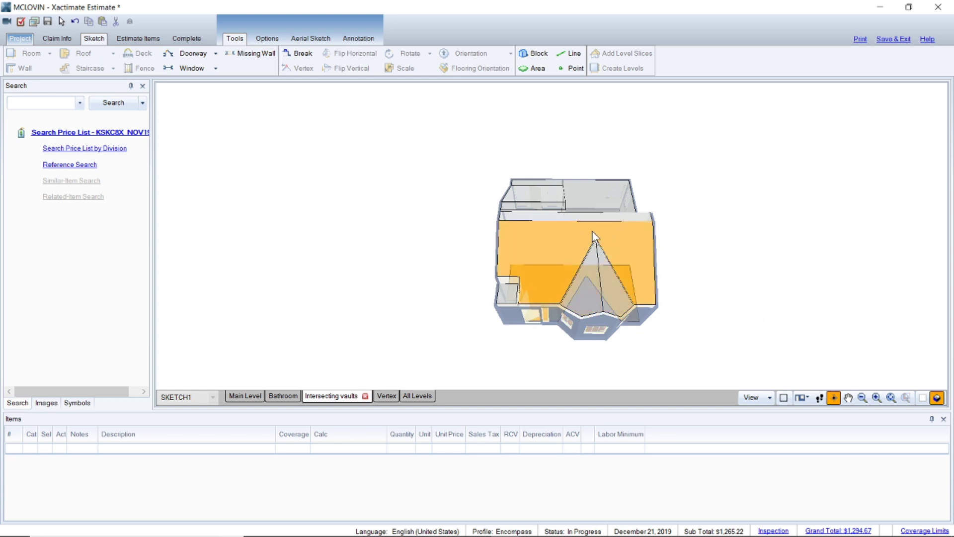
{"action": "left_click_drag", "start_coordinate": [741, 213], "coordinate": [746, 275]}
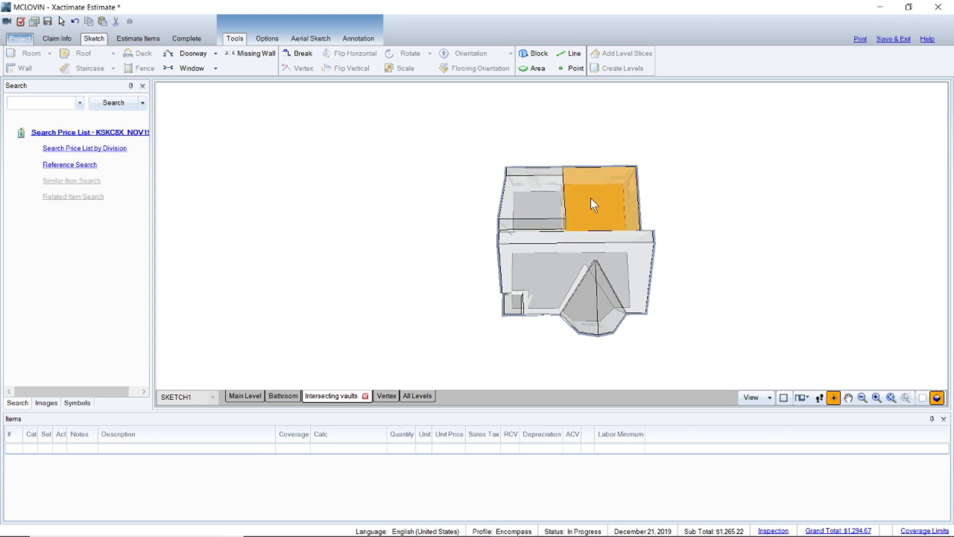
Step: Inspect the south side's door and windows in 3D and return to the plan view
{"action": "left_click_drag", "start_coordinate": [750, 233], "coordinate": [535, 170]}
{"action": "left_click_drag", "start_coordinate": [786, 293], "coordinate": [714, 204]}
{"action": "left_click_drag", "start_coordinate": [797, 252], "coordinate": [728, 204]}
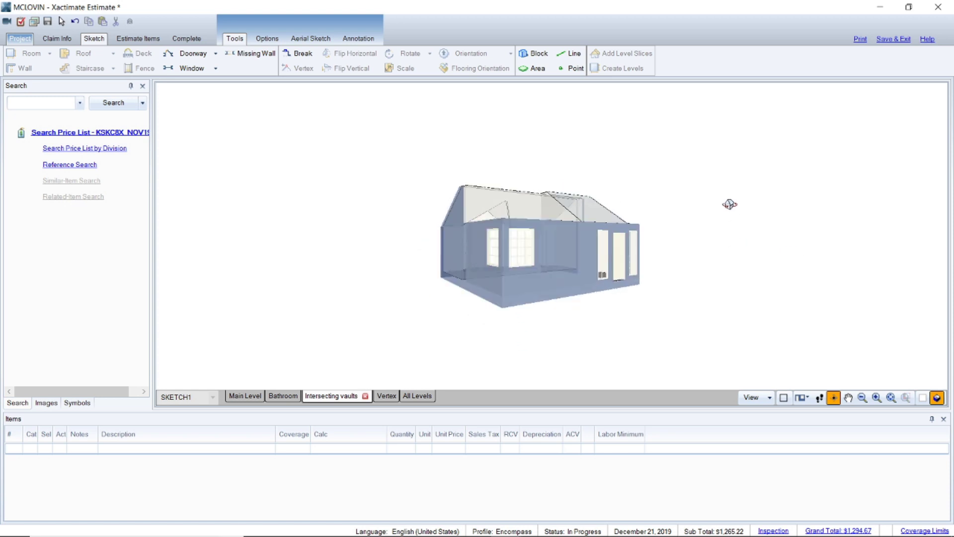
{"action": "left_click_drag", "start_coordinate": [699, 246], "coordinate": [608, 254]}
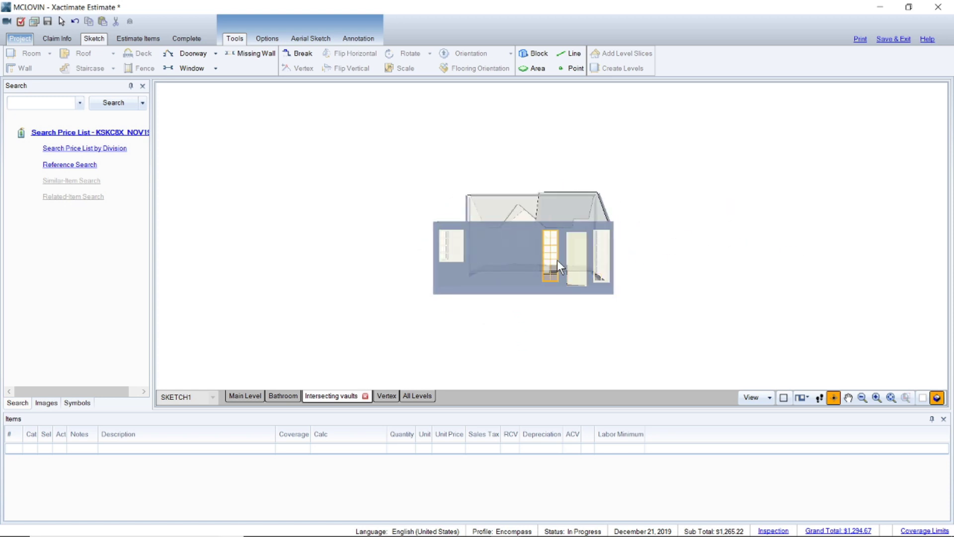
{"action": "left_click_drag", "start_coordinate": [724, 247], "coordinate": [817, 301]}
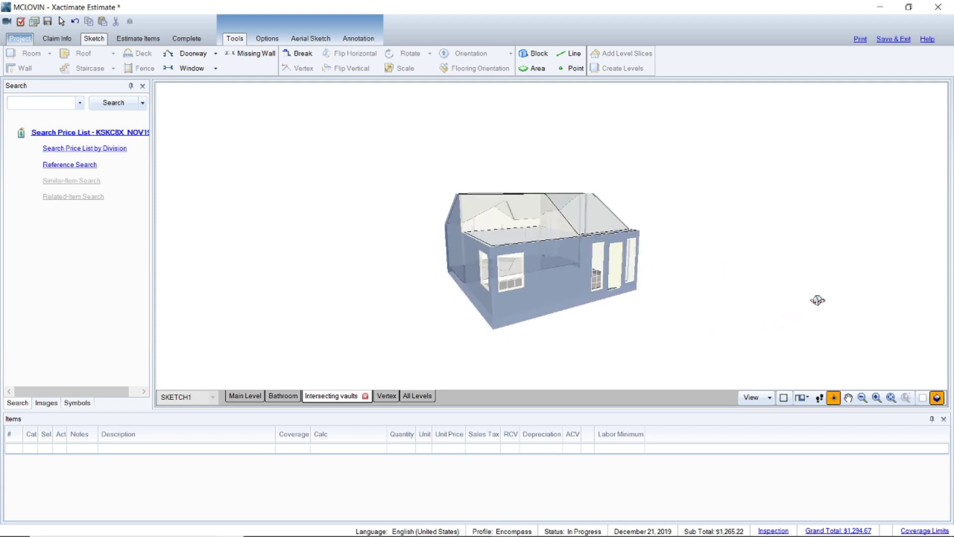
{"action": "left_click", "coordinate": [937, 398]}
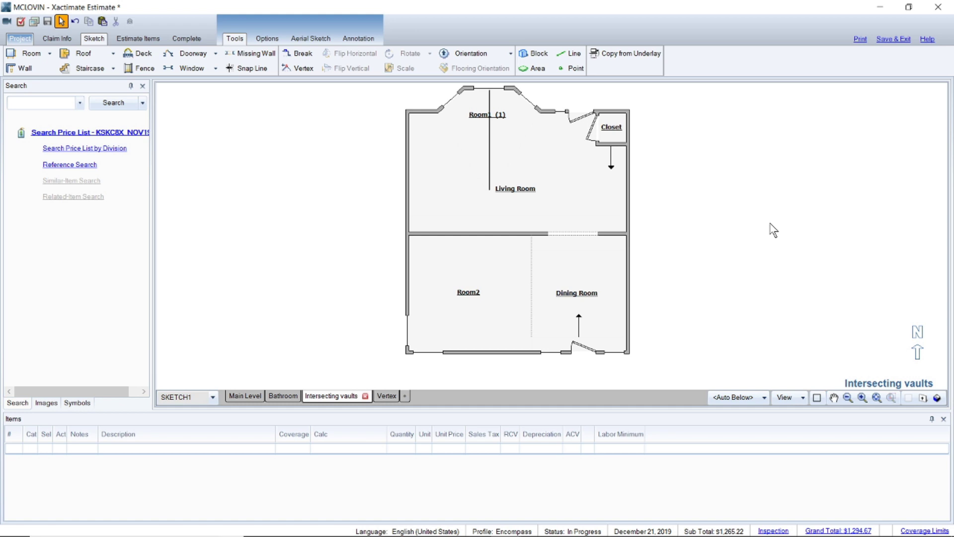